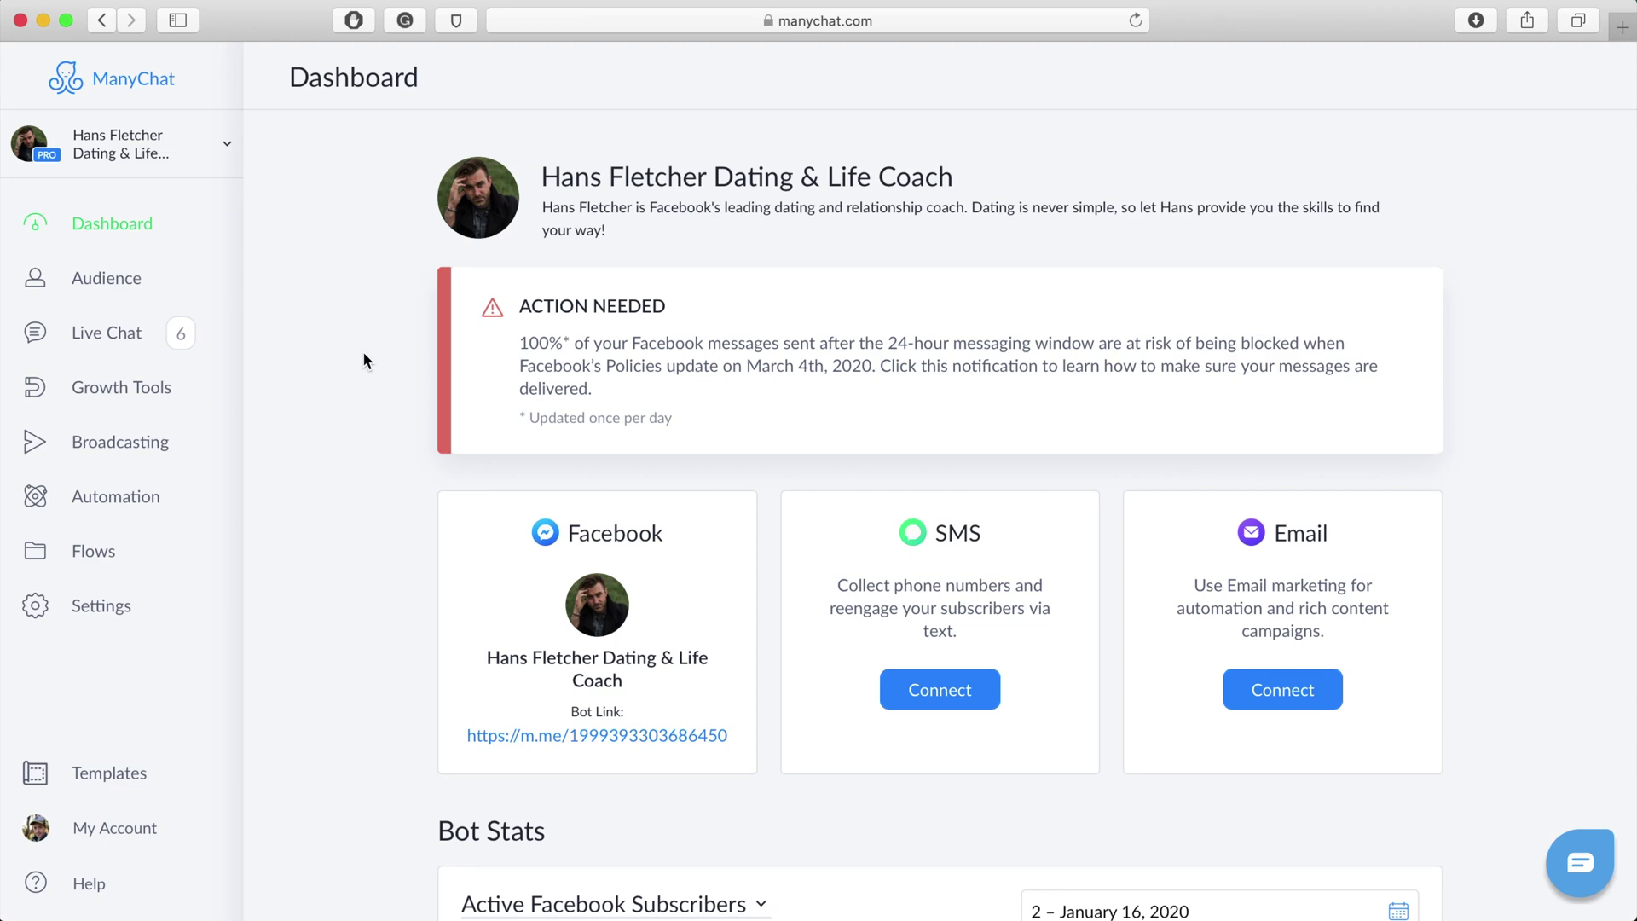
Create a new flow named 'Romance Bot Flow' from the Flows list
{"action": "left_click", "coordinate": [85, 552]}
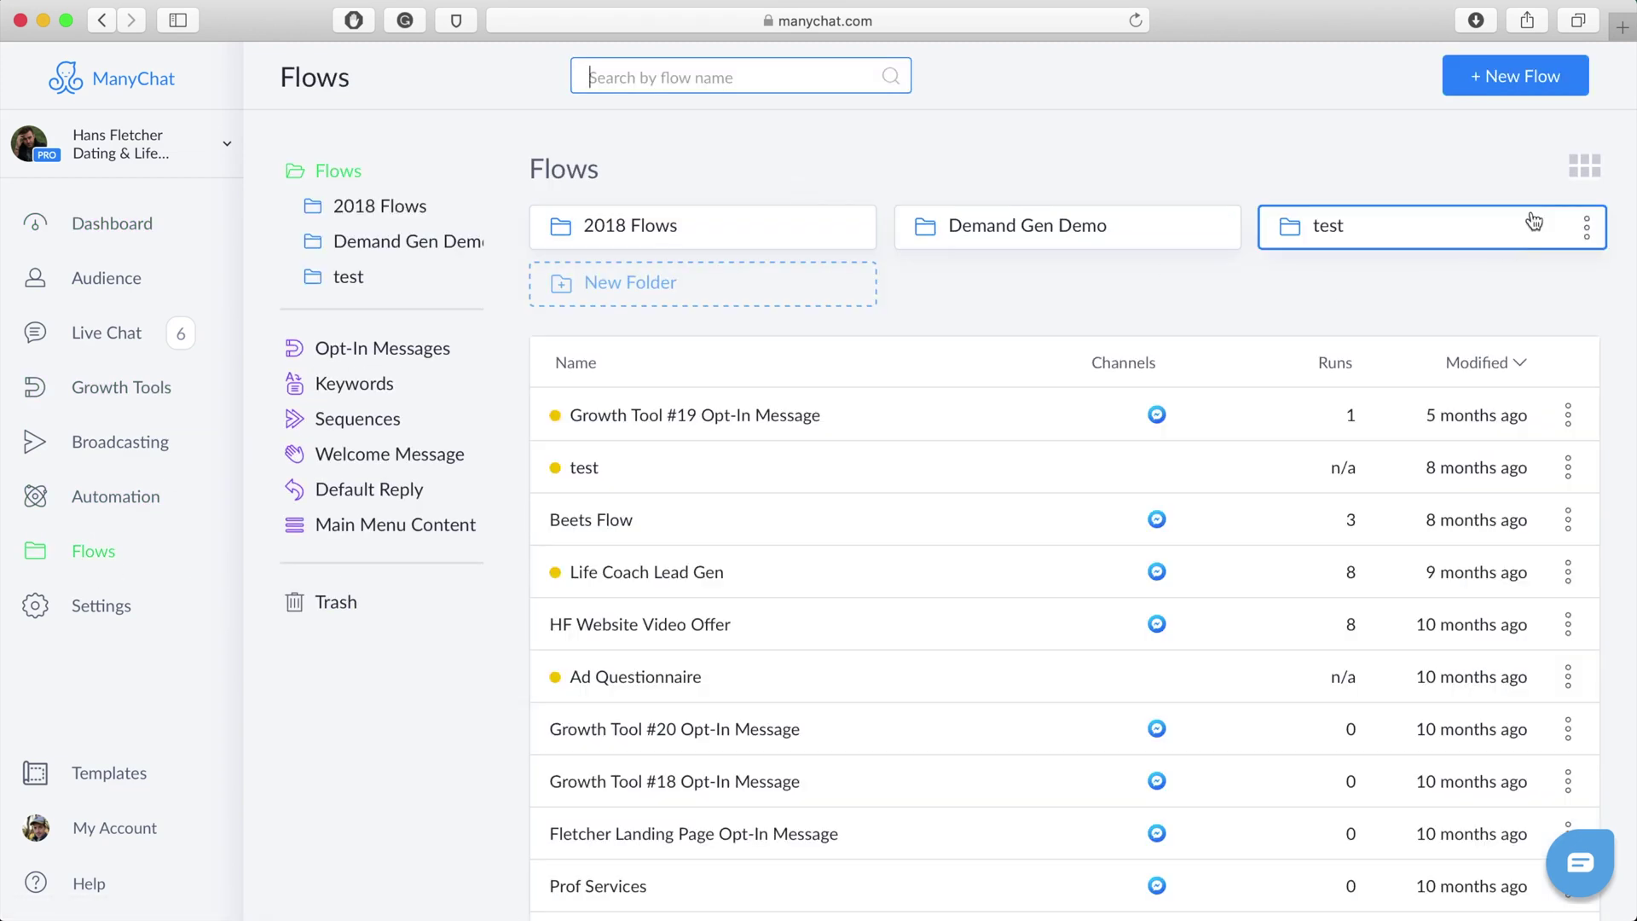
{"action": "left_click", "coordinate": [1525, 89]}
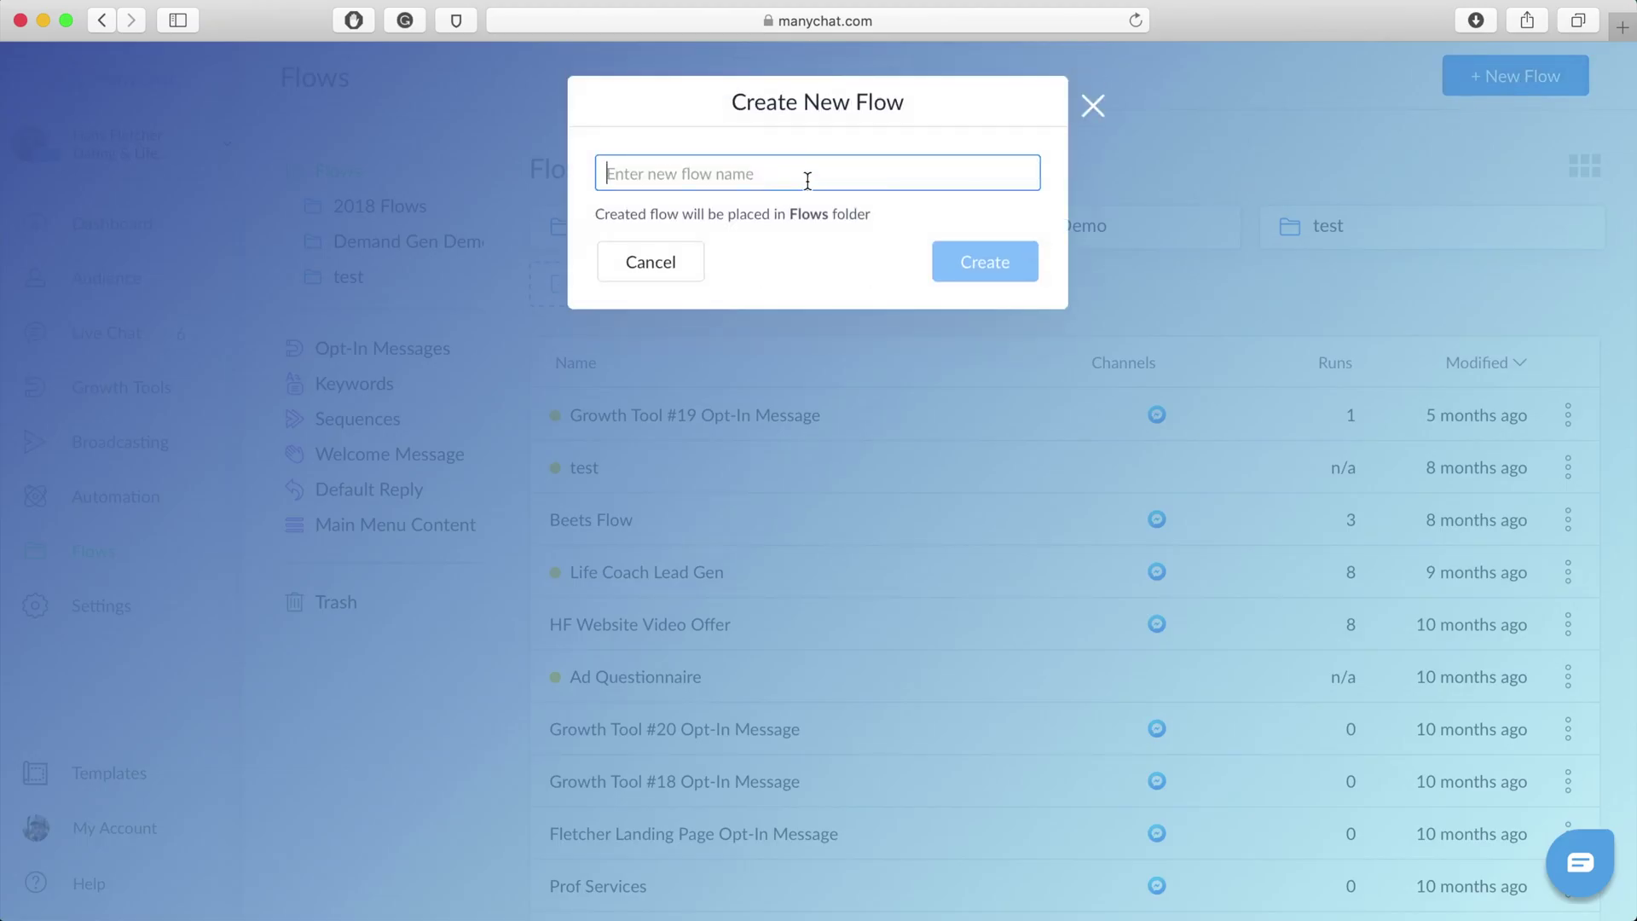
{"action": "type", "text": "Romance Bo"}
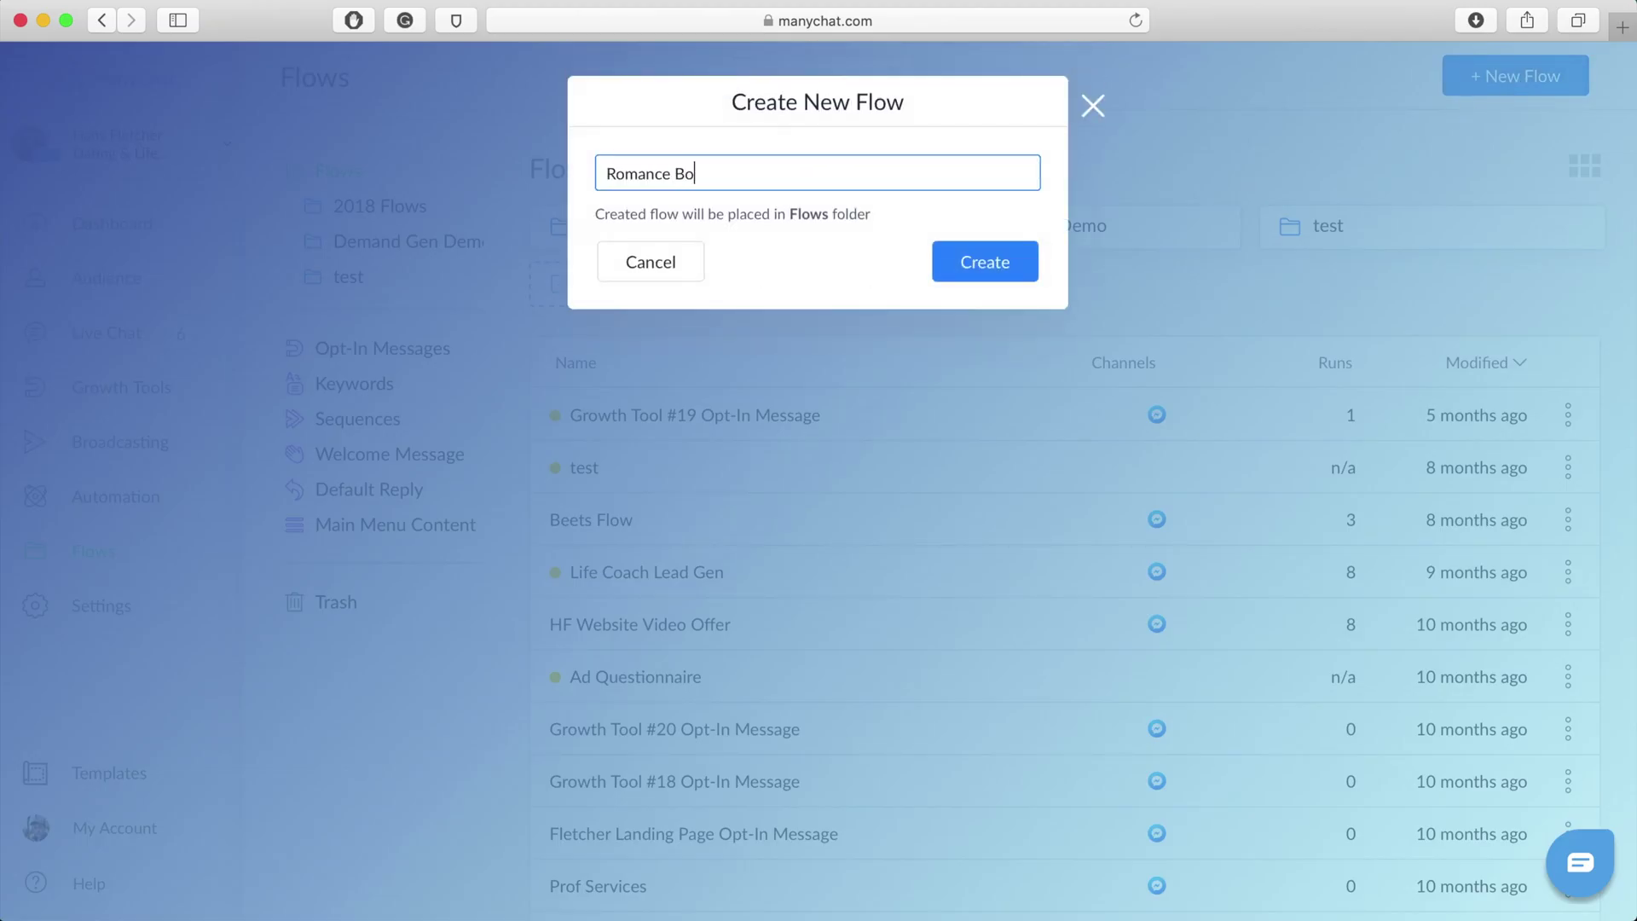
{"action": "type", "text": "t Flow"}
{"action": "key", "text": "Return"}
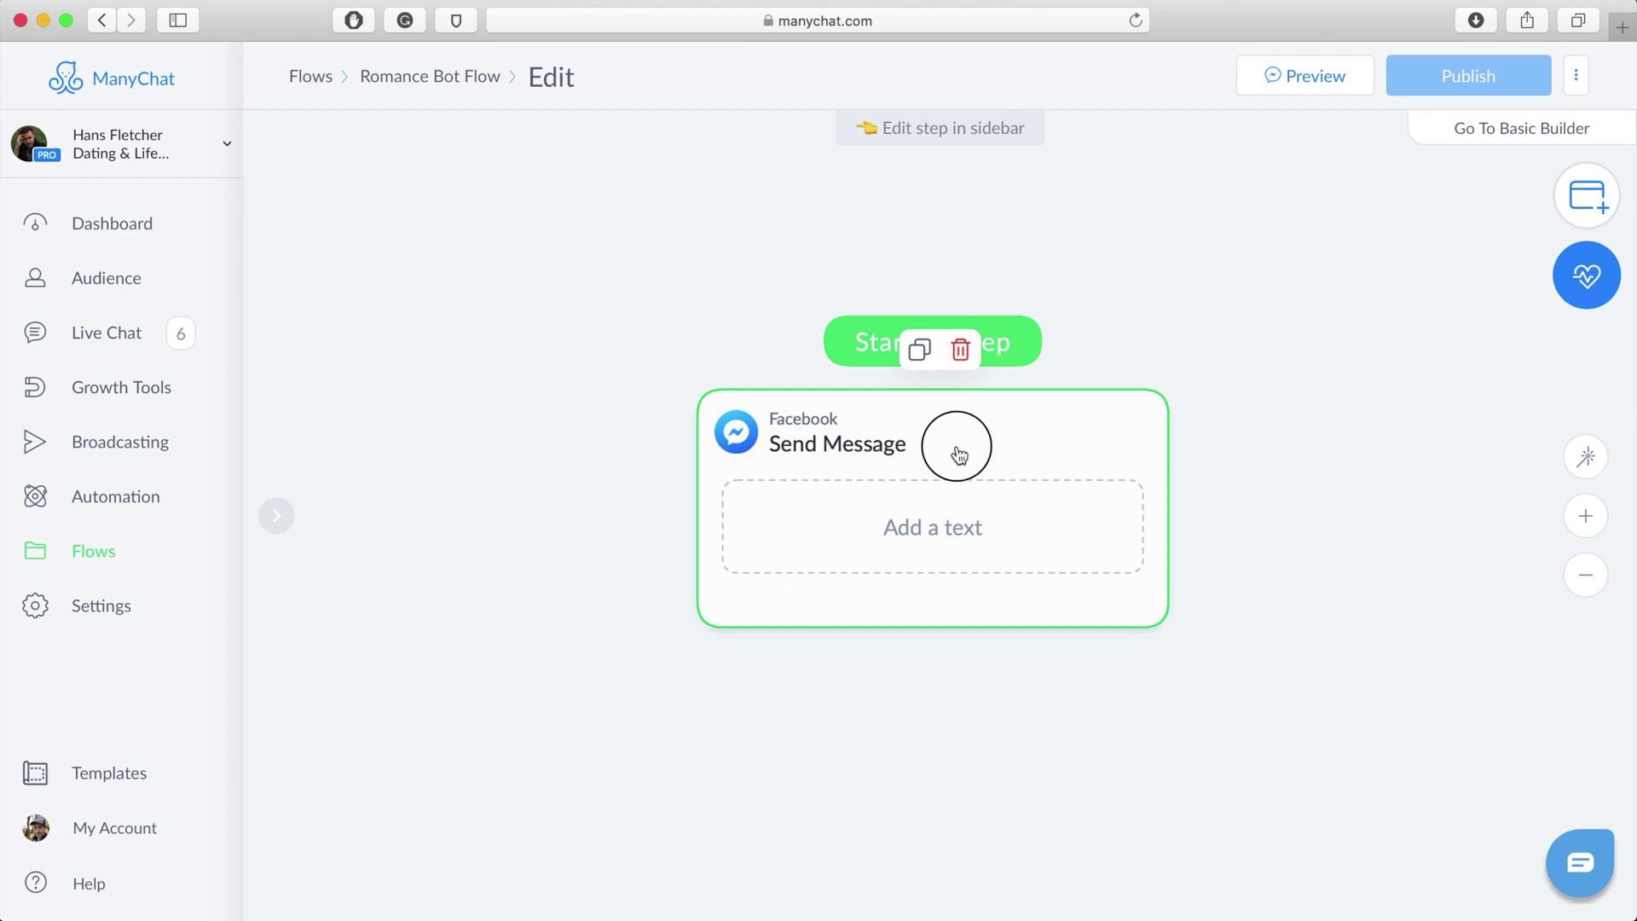
Write the Kip Handsomeson copy-boy story intro into the starting message
{"action": "left_click_drag", "start_coordinate": [958, 454], "coordinate": [754, 428]}
{"action": "left_click", "coordinate": [698, 517]}
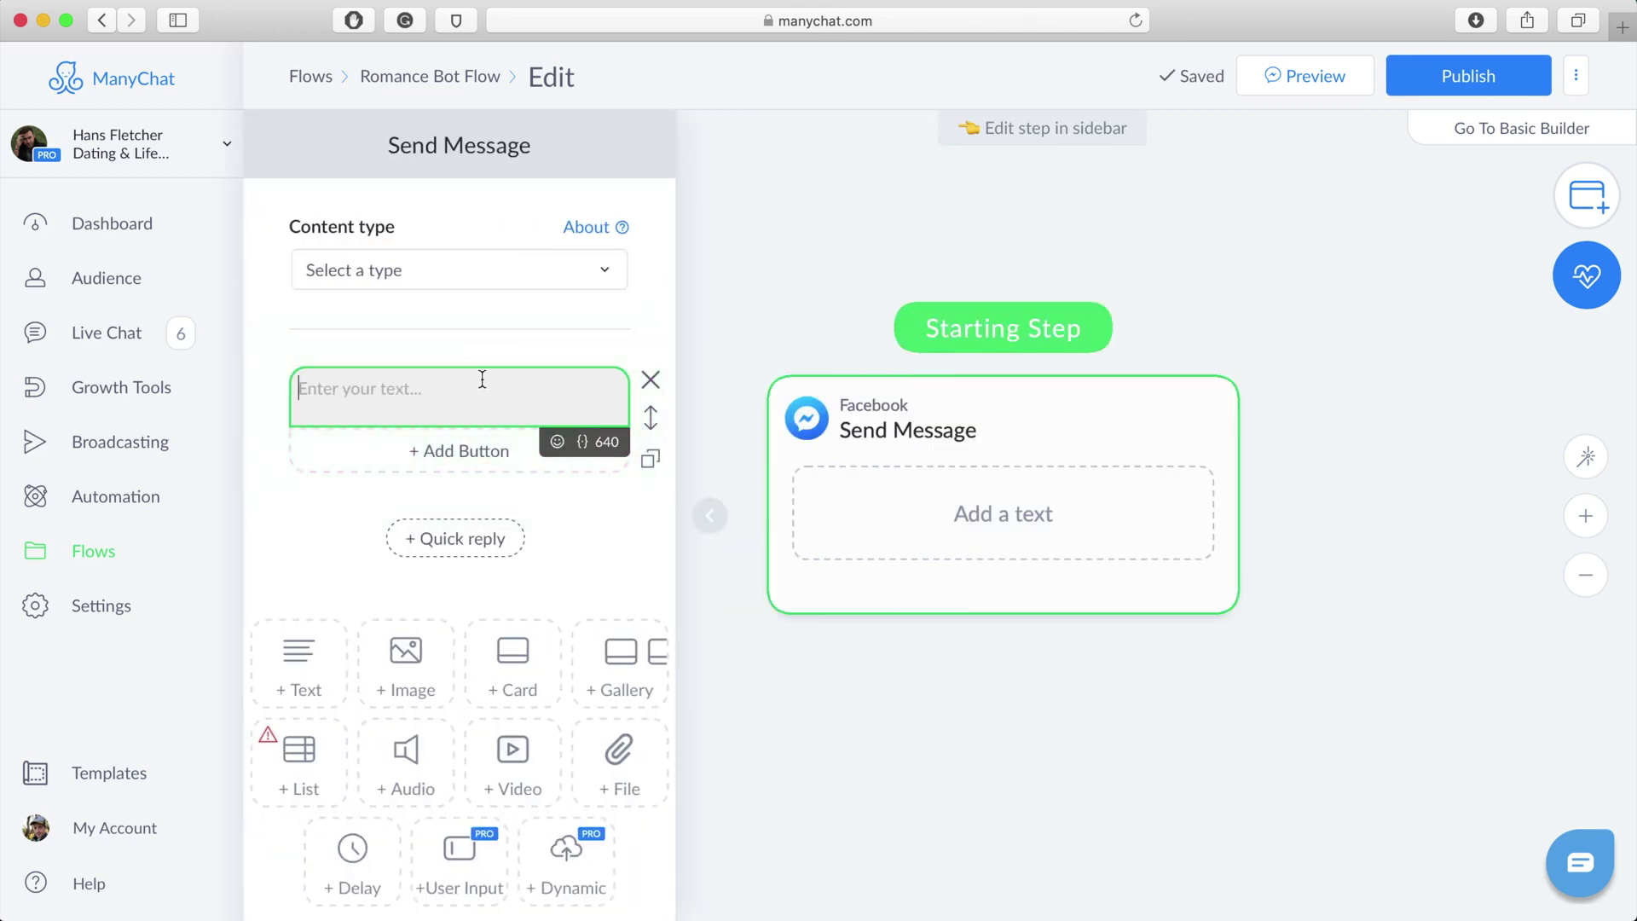
{"action": "type", "text": "Kip Handsomeson"}
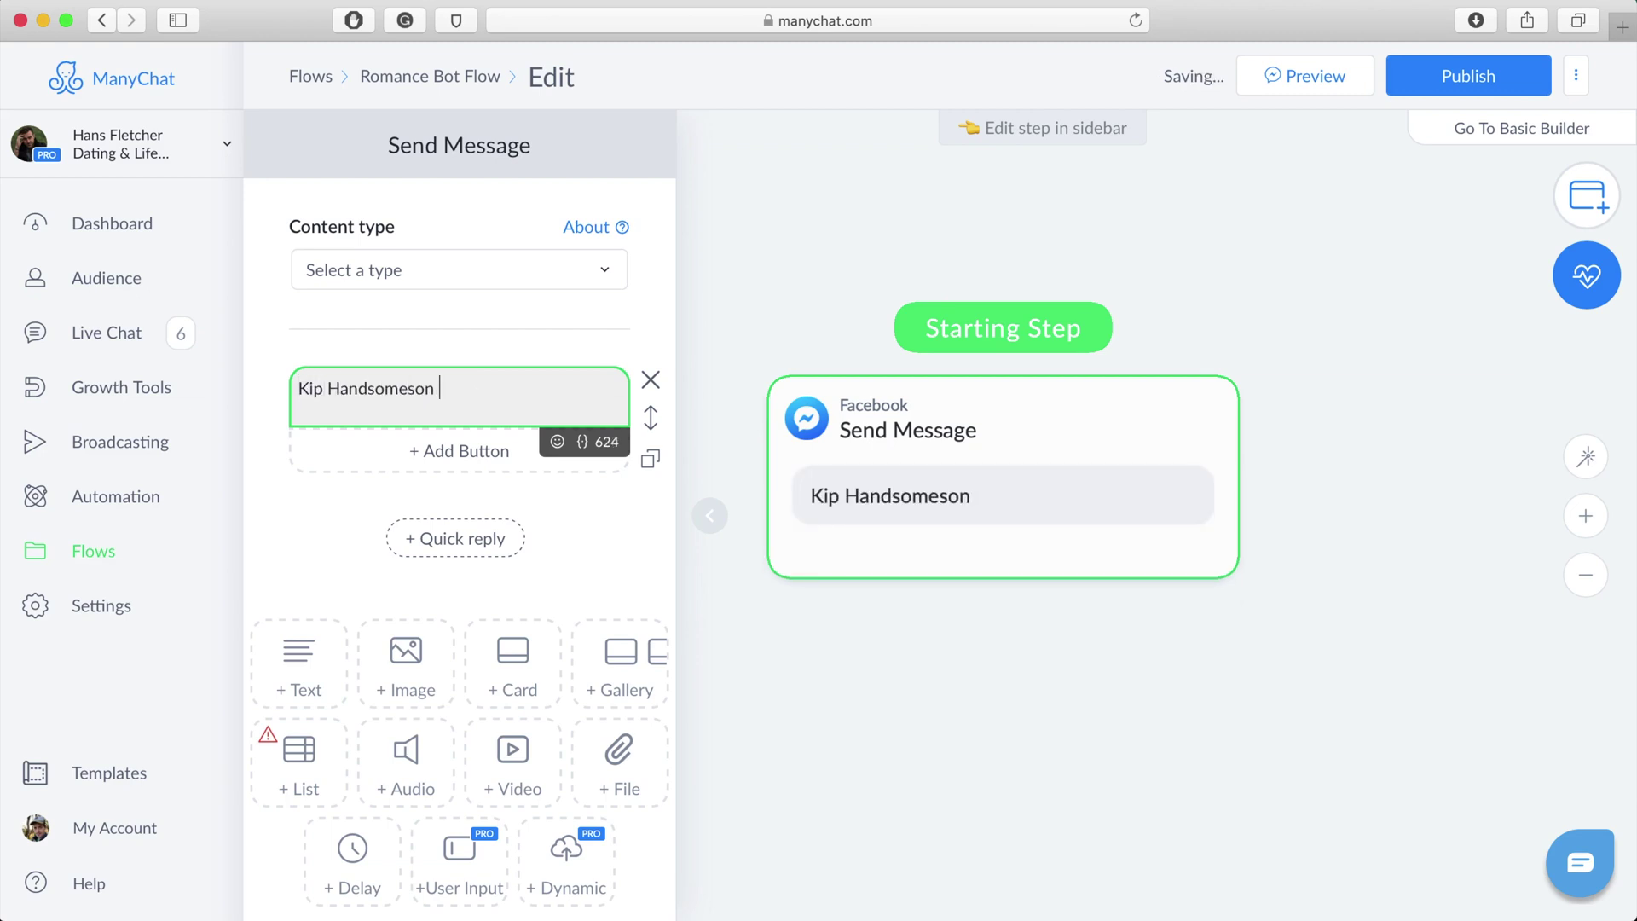
{"action": "type", "text": " works in an office building as a copy boy, but longs for a relation"}
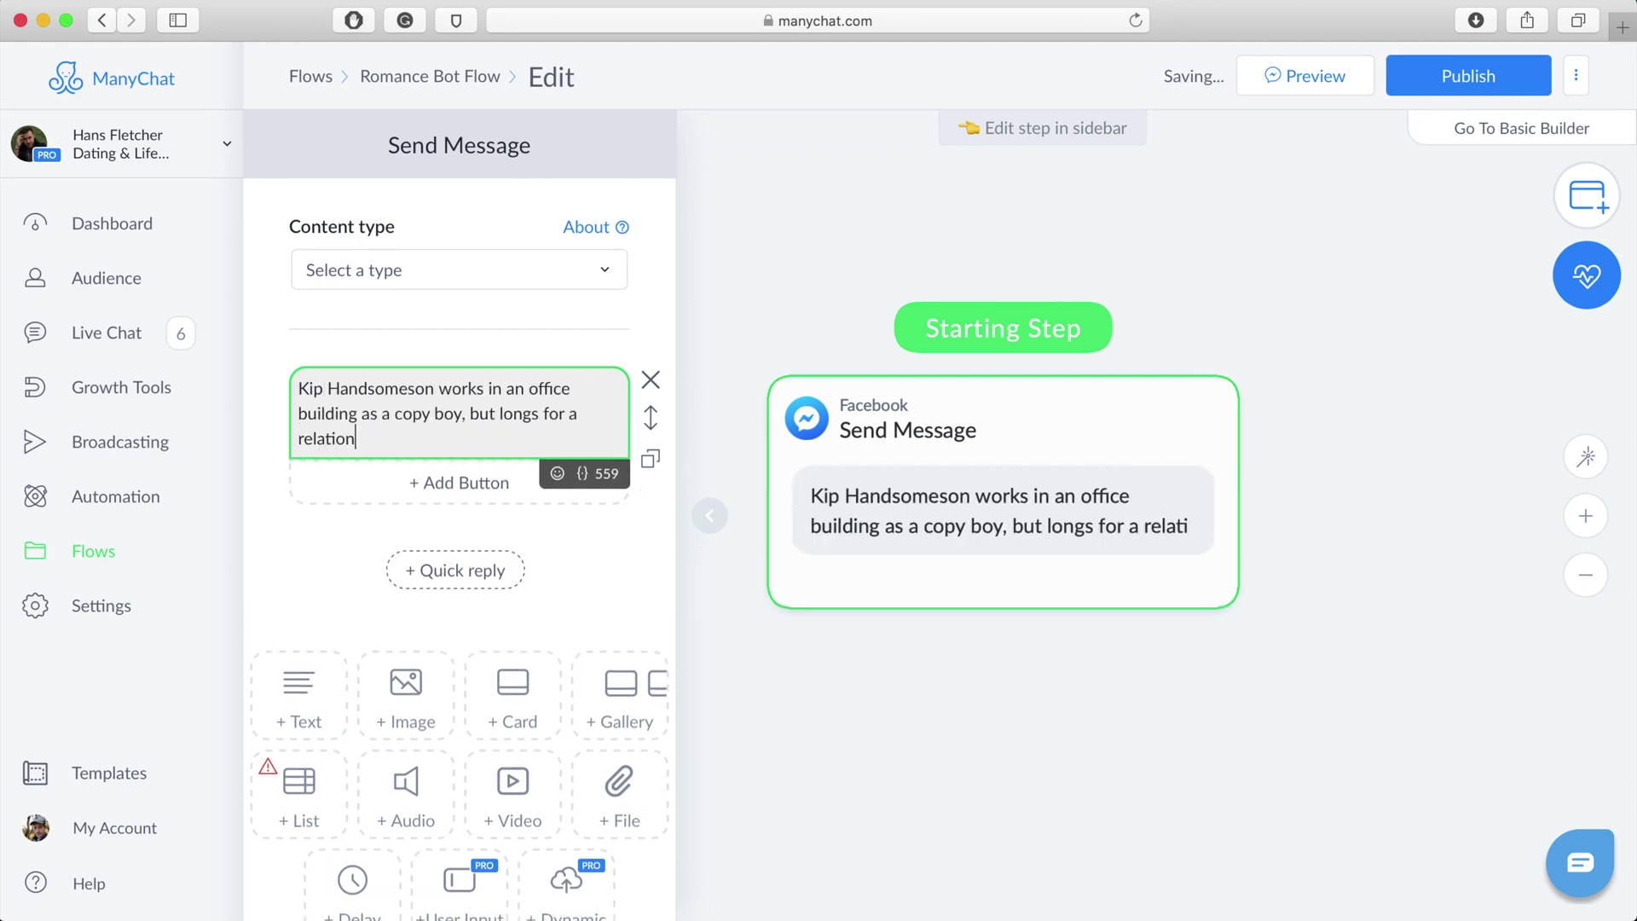
{"action": "type", "text": "ship deeper than the casual day-to-day encounters he has at work. He's recently caught"}
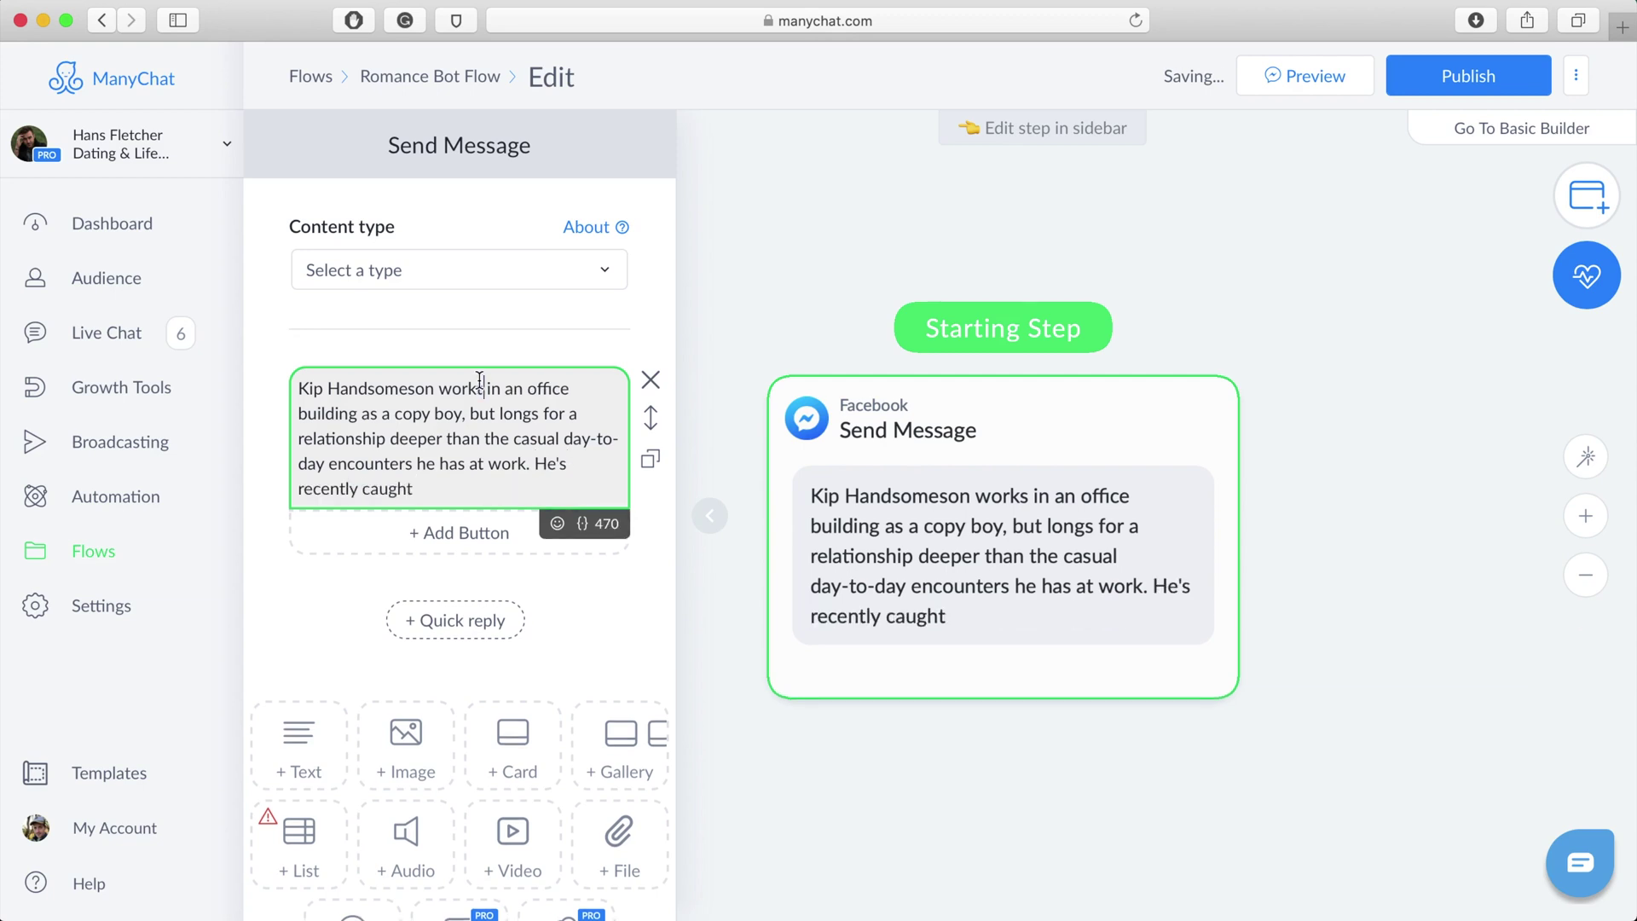
{"action": "type", "text": " the eye of two of his co-workers: shy but alluring Betty Ladyton"}
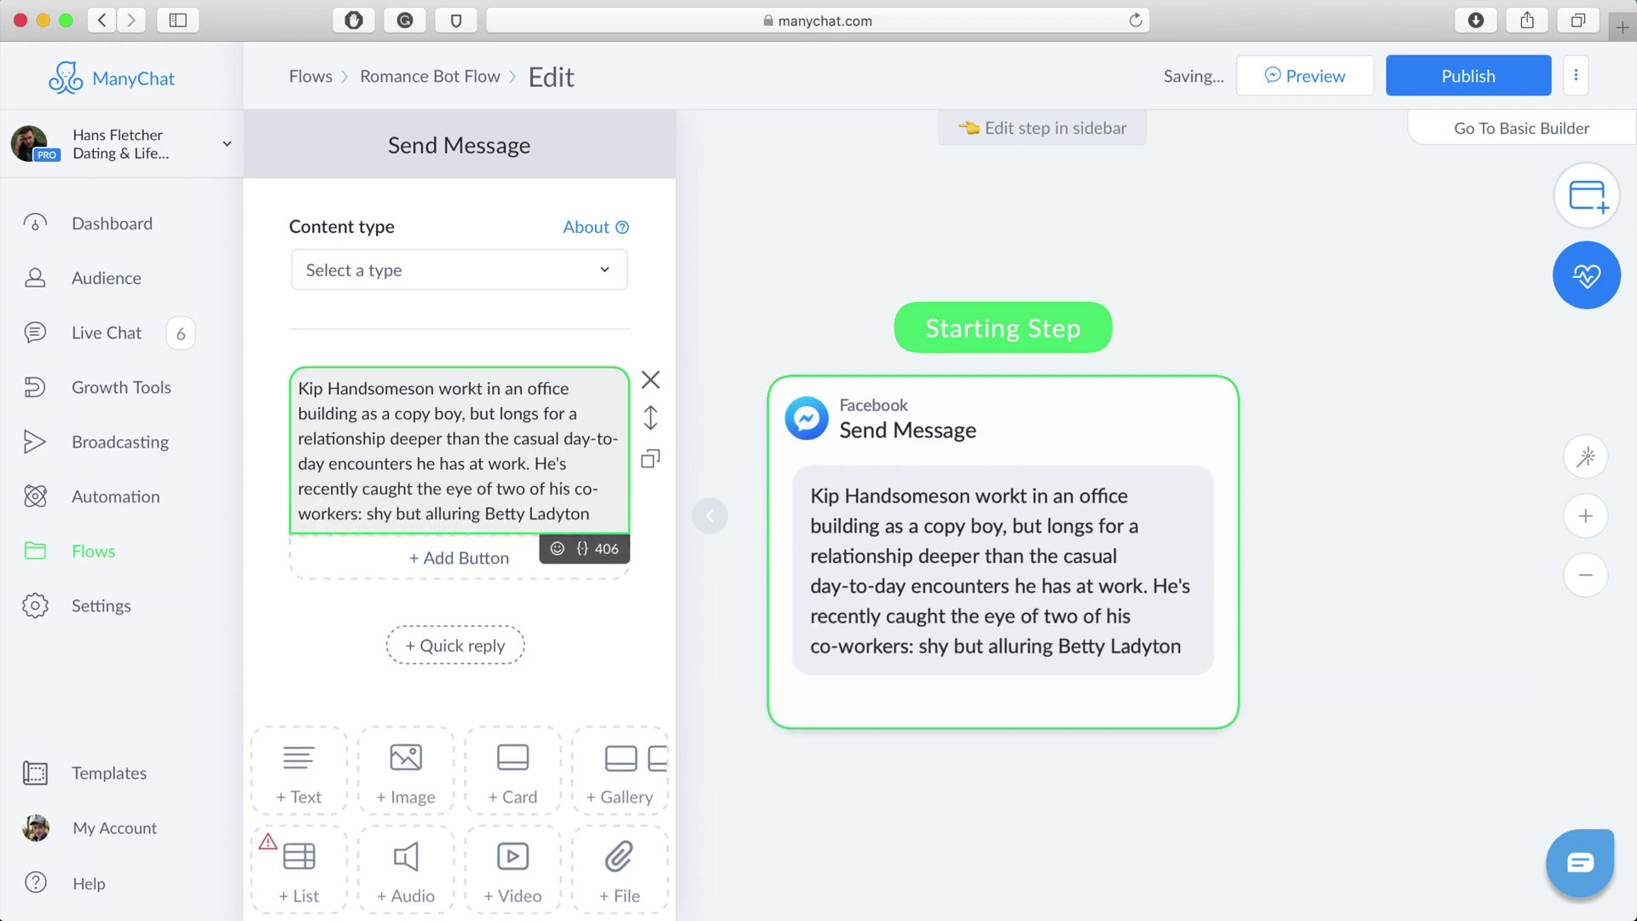
{"action": "type", "text": ", and strong-willed Gretta Hunginkiss who must surely have a soft side. Who will Kip ask on a date this weekend?"}
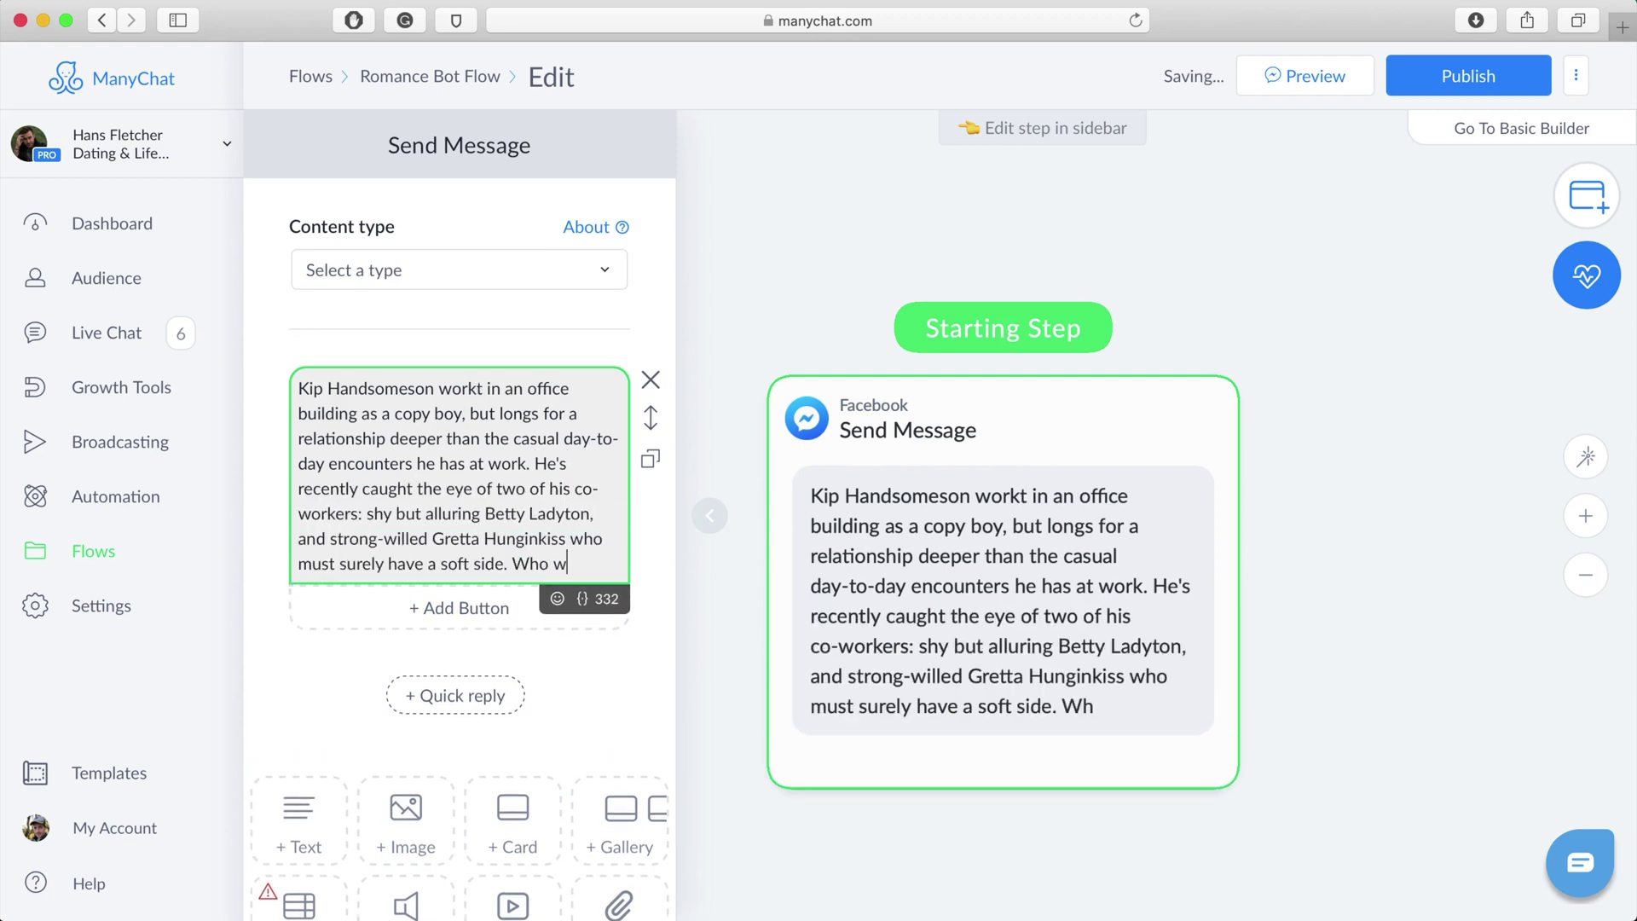
{"action": "left_click", "coordinate": [428, 773]}
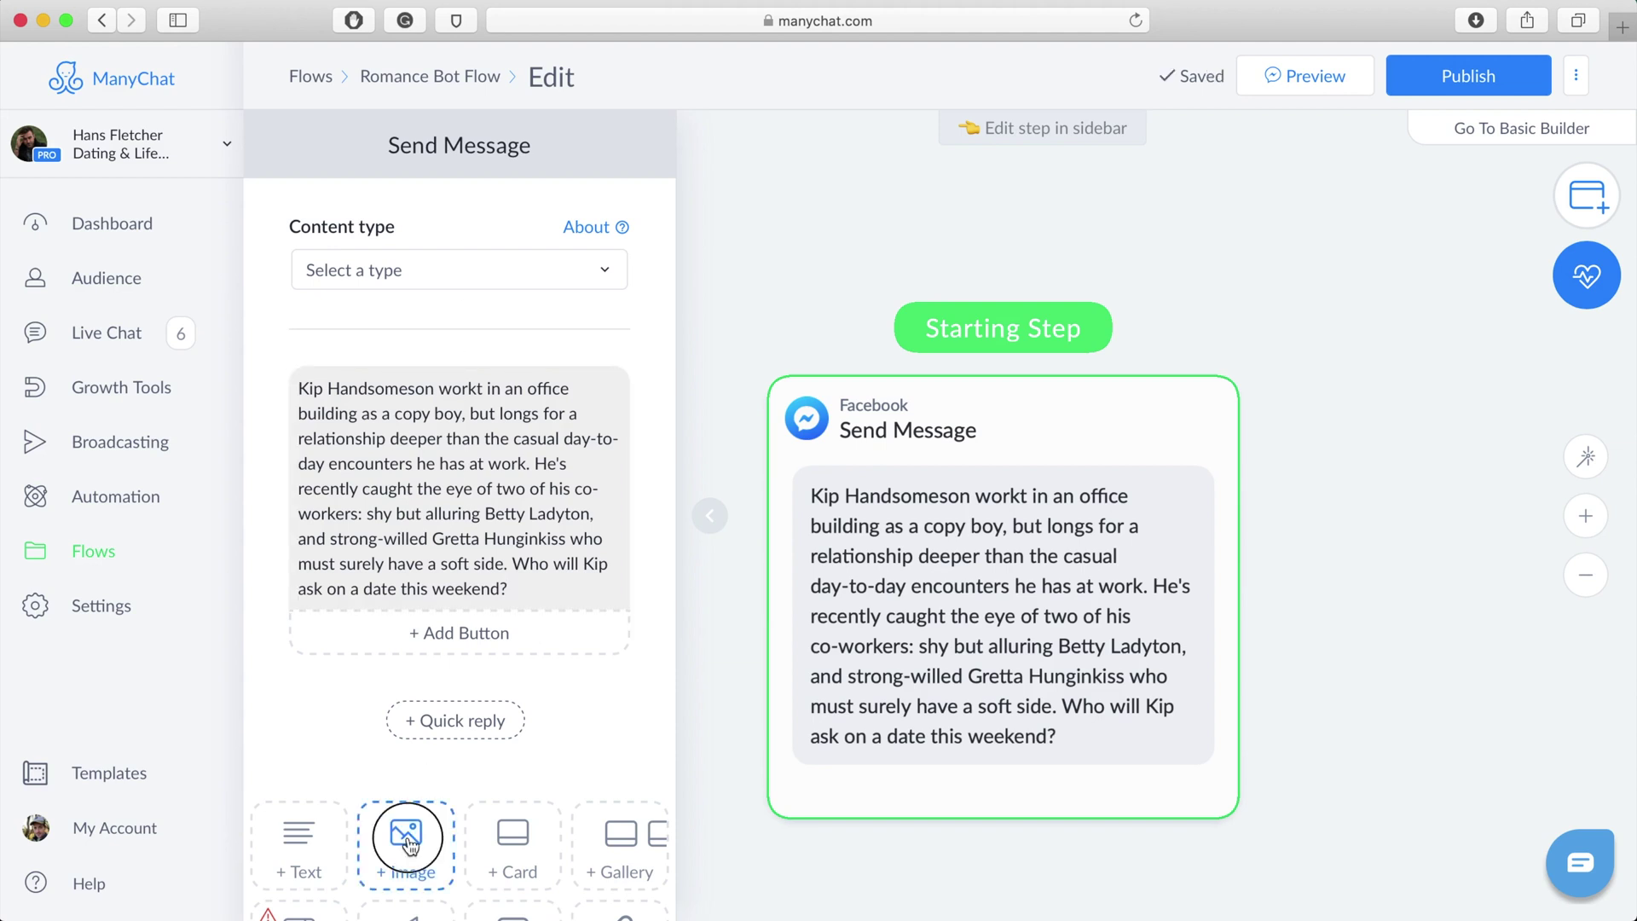
Insert office.gif from the GIFs and images folder above the story text
{"action": "left_click_drag", "start_coordinate": [407, 843], "coordinate": [410, 403]}
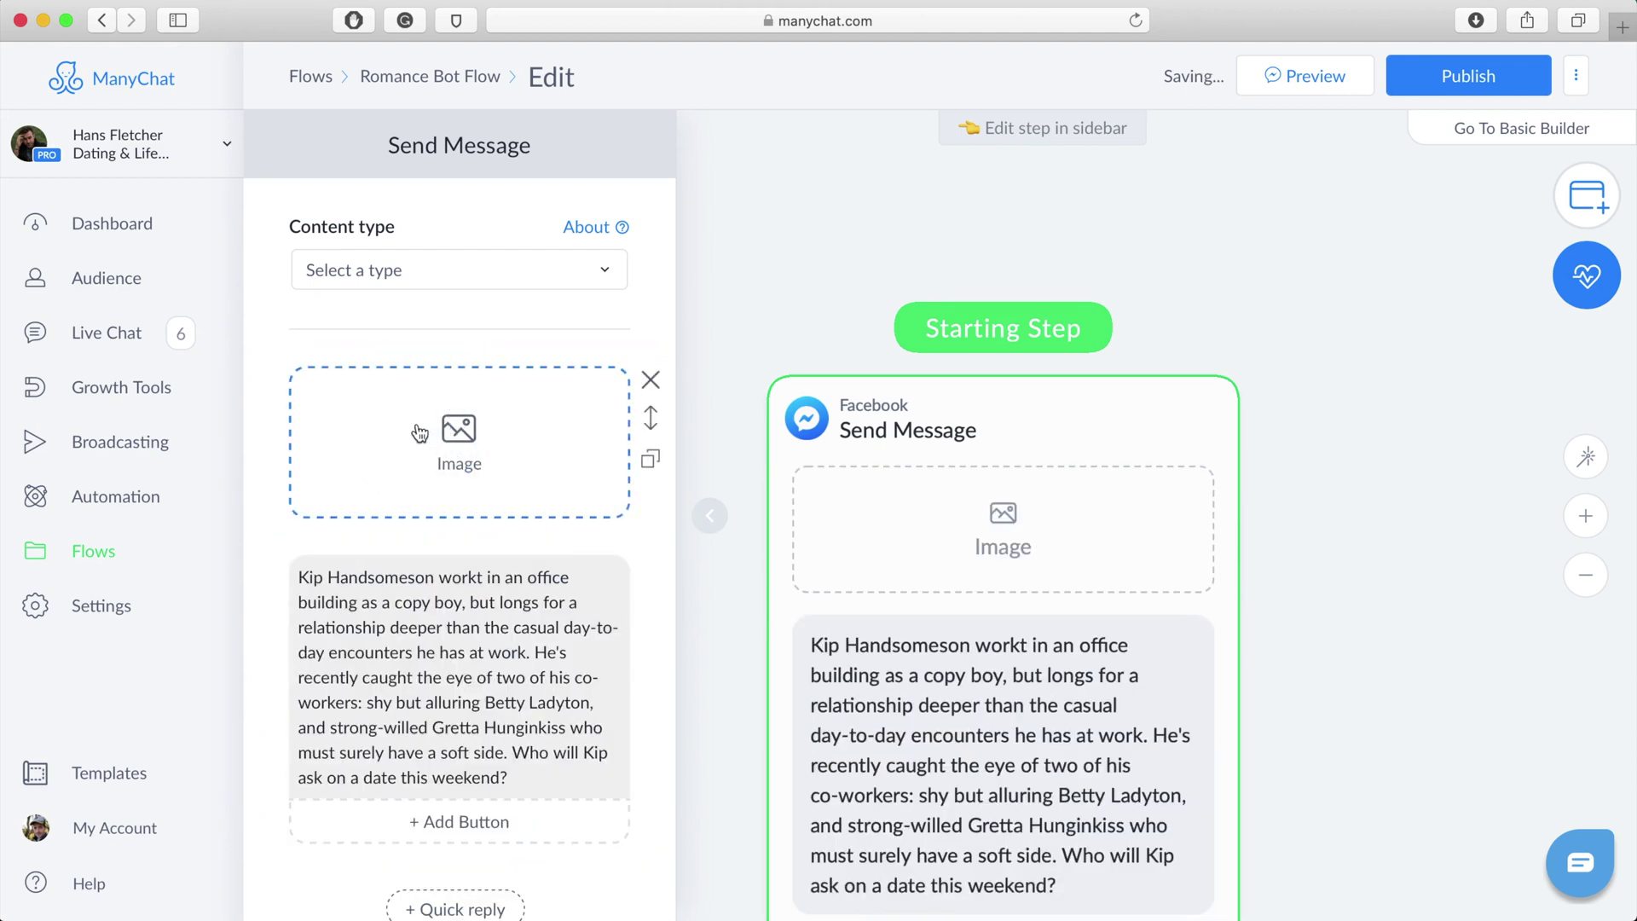
{"action": "left_click", "coordinate": [419, 433]}
{"action": "left_click", "coordinate": [268, 161]}
{"action": "left_click", "coordinate": [426, 120]}
{"action": "left_click", "coordinate": [697, 224]}
{"action": "left_click", "coordinate": [908, 120]}
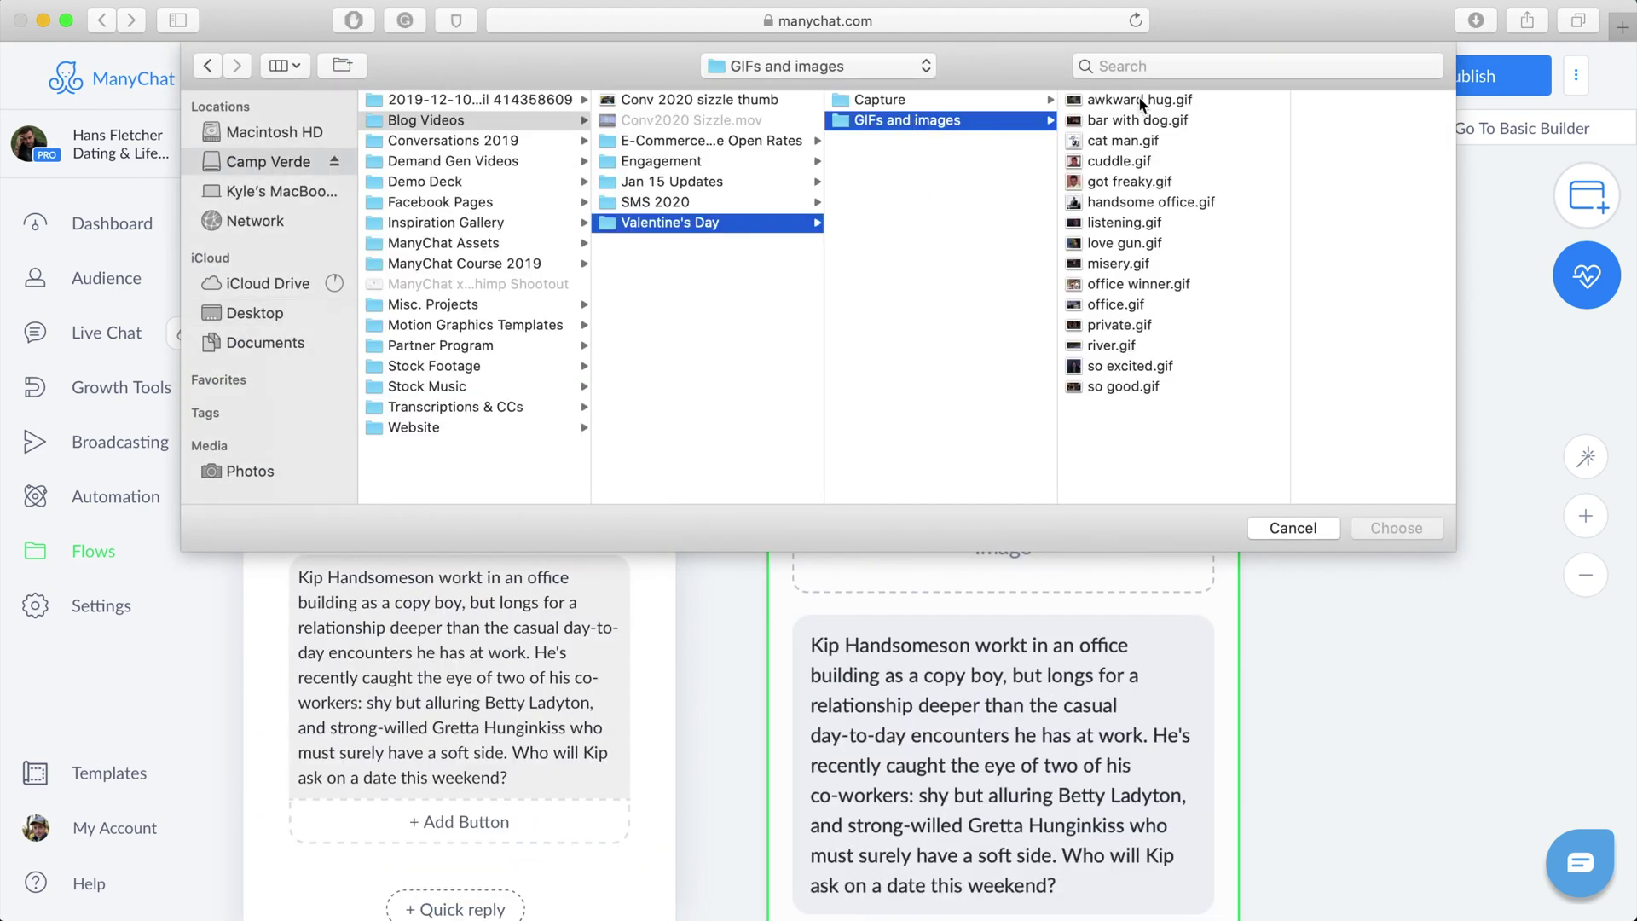
{"action": "left_click", "coordinate": [1120, 305]}
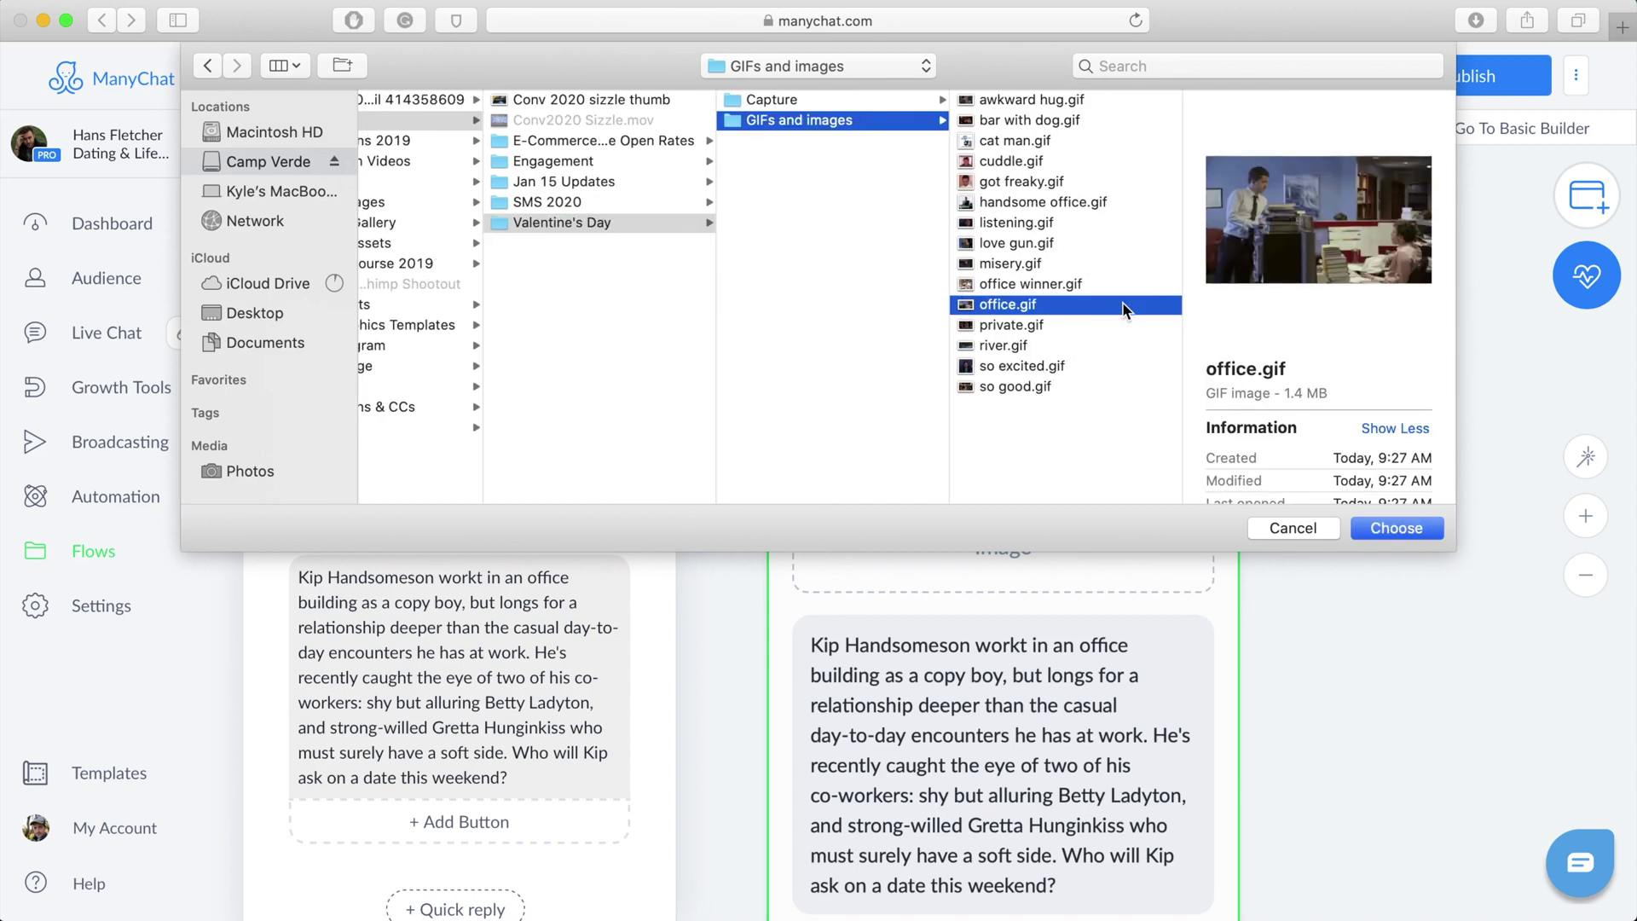
{"action": "double_click", "coordinate": [1120, 304]}
{"action": "scroll", "coordinate": [454, 605], "scroll_direction": "down", "scroll_amount": 5}
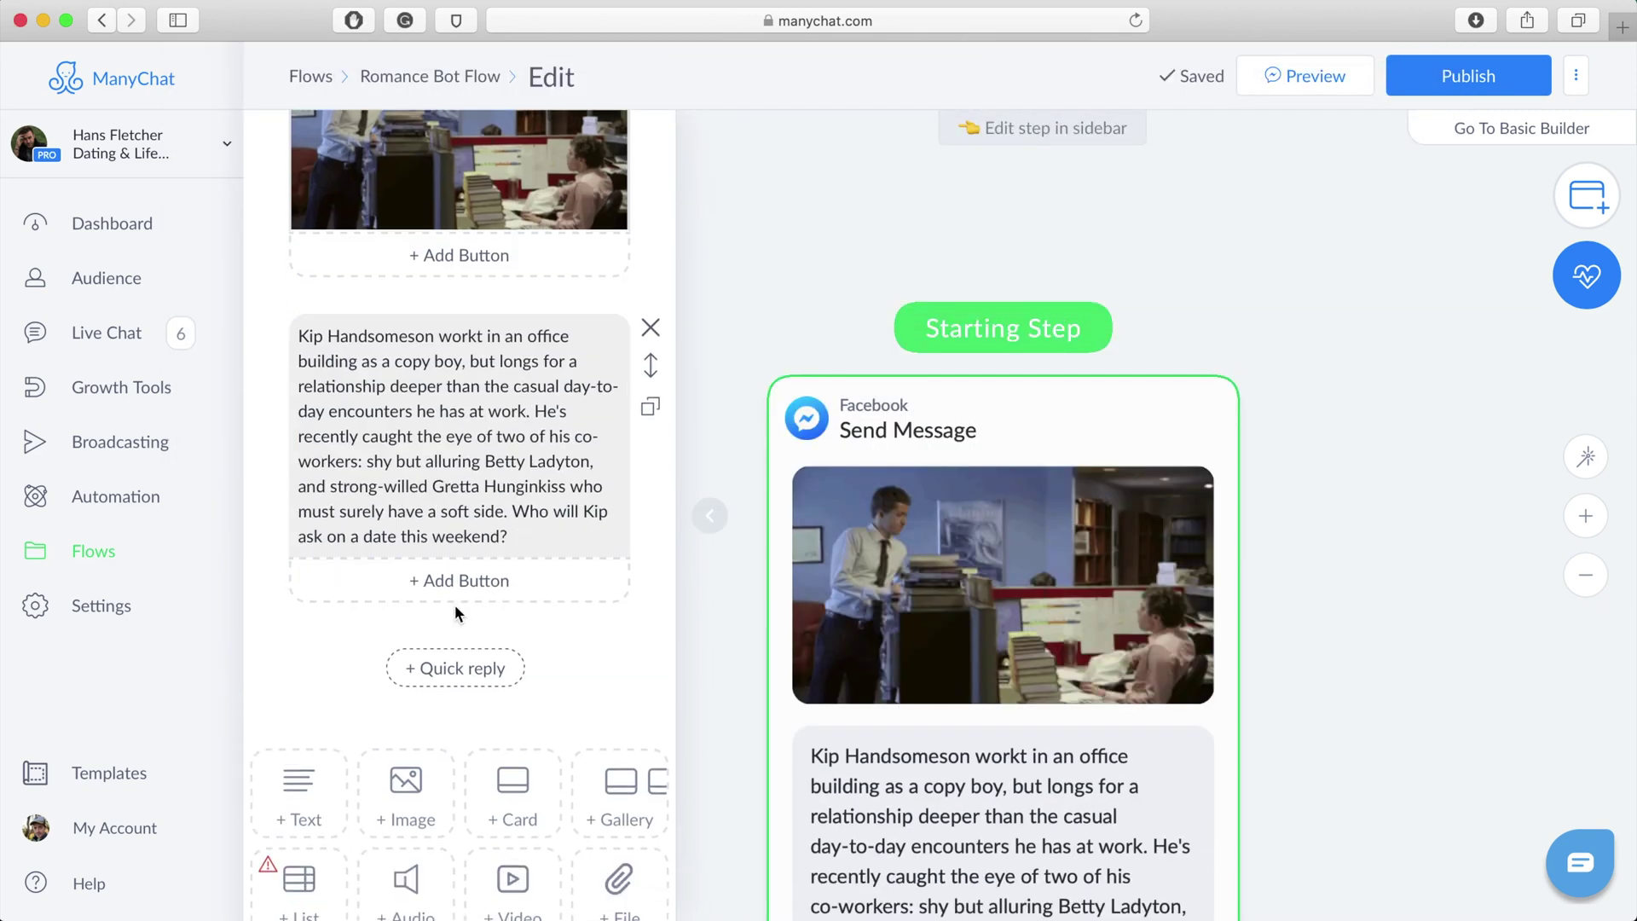
{"action": "left_click", "coordinate": [457, 580]}
Add reply buttons Betty Ladyton, Gretta Huginkiss and Couch to the story message
{"action": "type", "text": "Betty Ladyton"}
{"action": "left_click", "coordinate": [426, 623]}
{"action": "type", "text": "Gretta"}
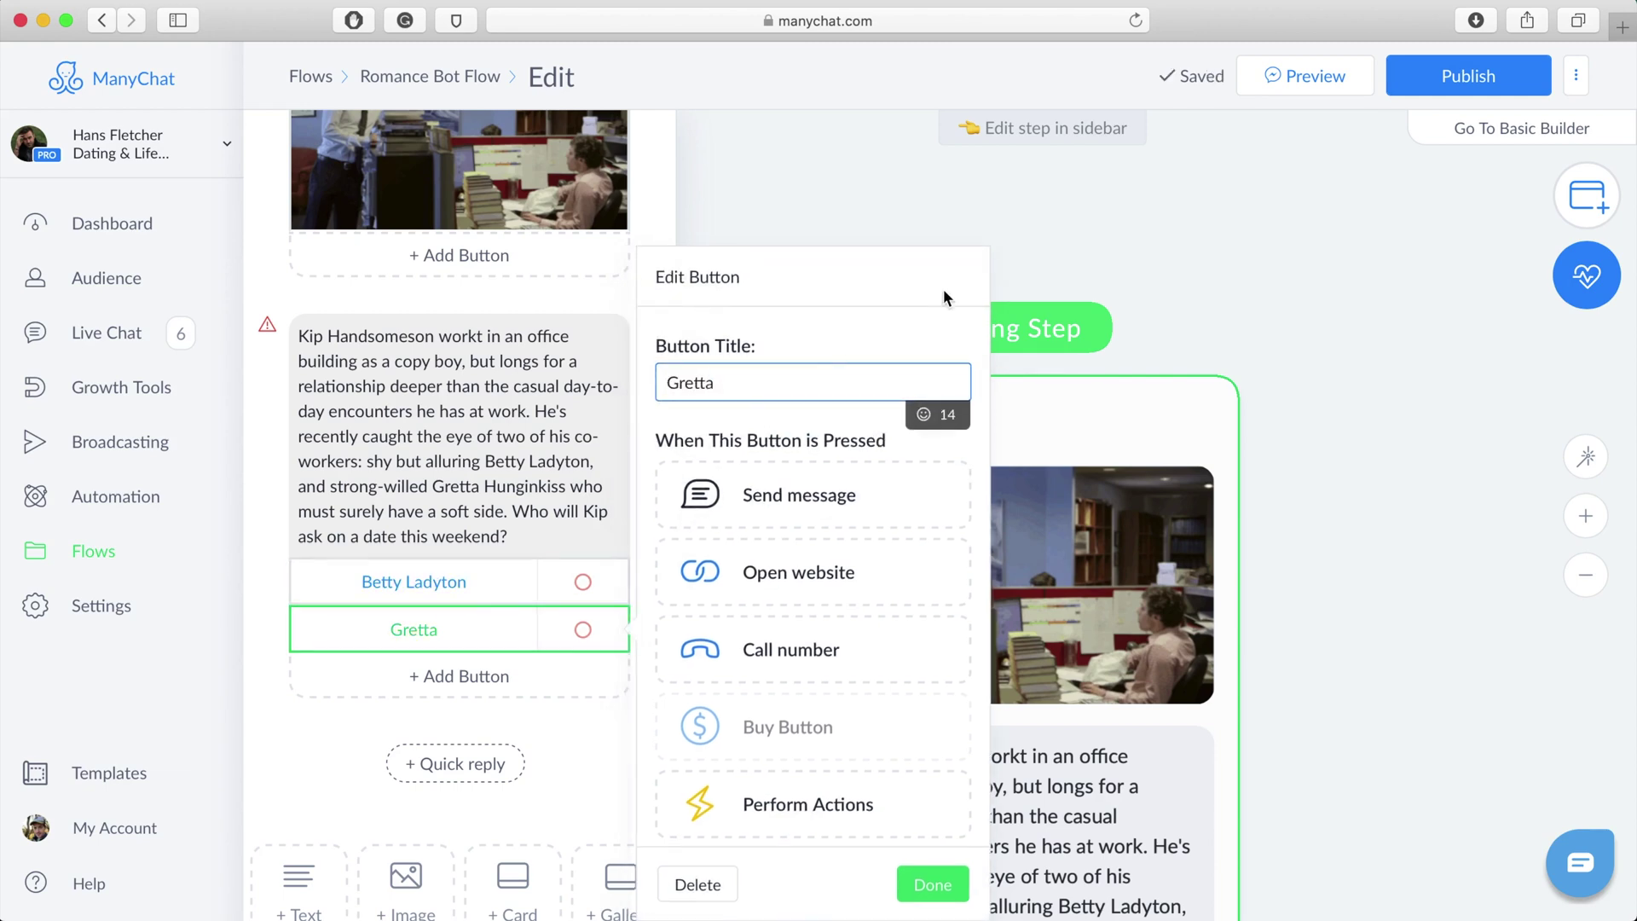
{"action": "type", "text": " Huginkiss"}
{"action": "key", "text": "Return"}
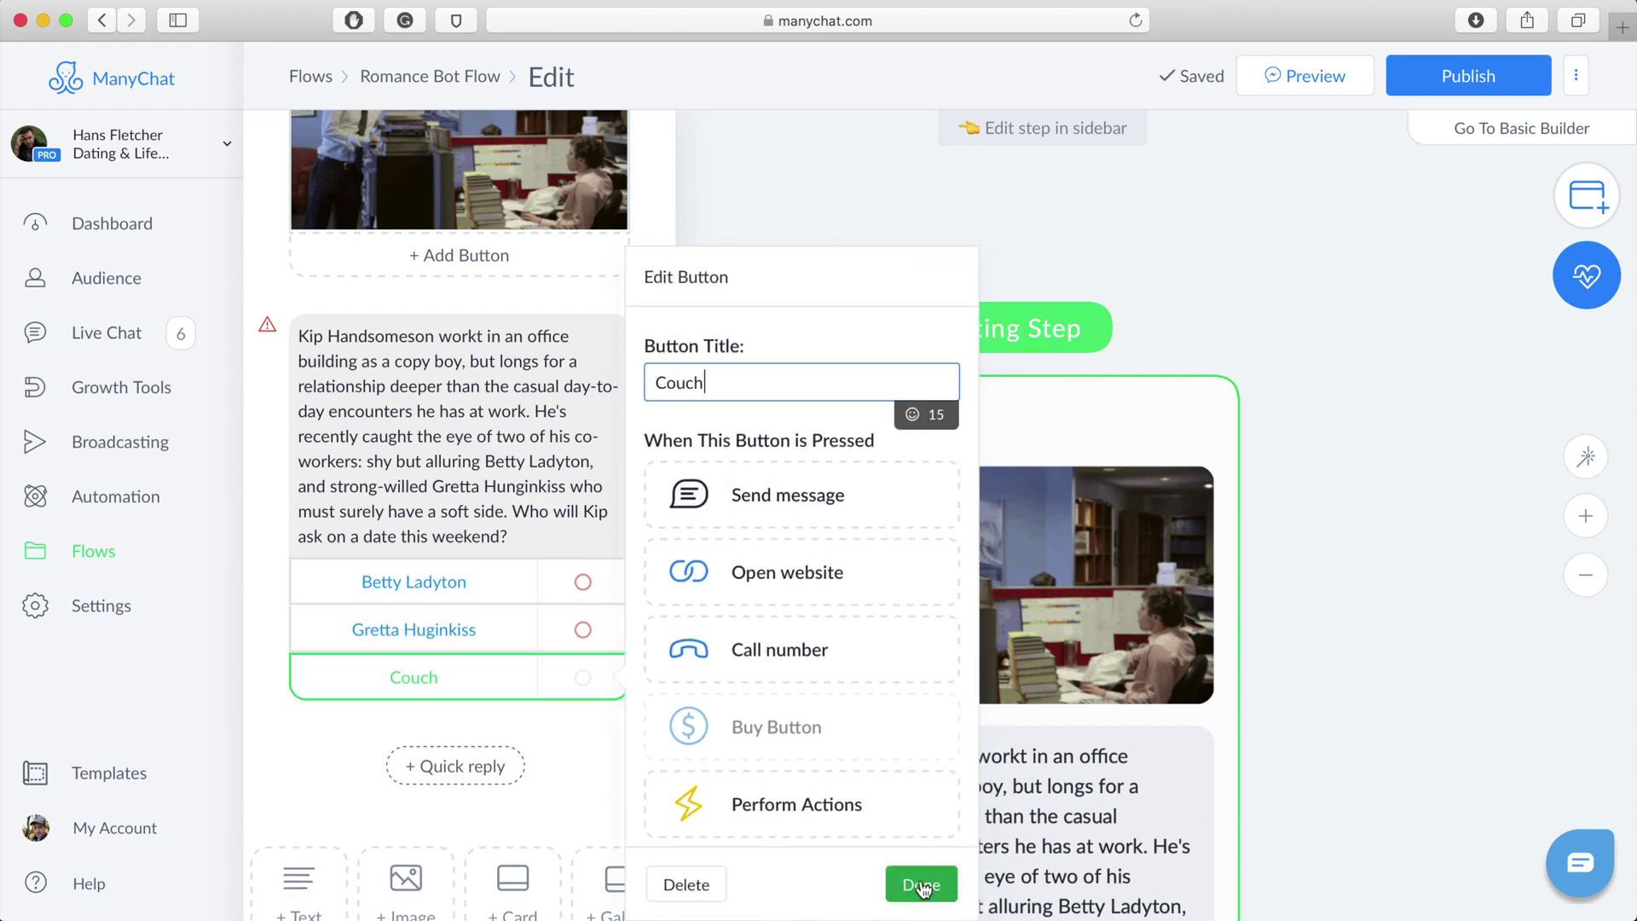
{"action": "left_click", "coordinate": [921, 885]}
{"action": "left_click", "coordinate": [1586, 575]}
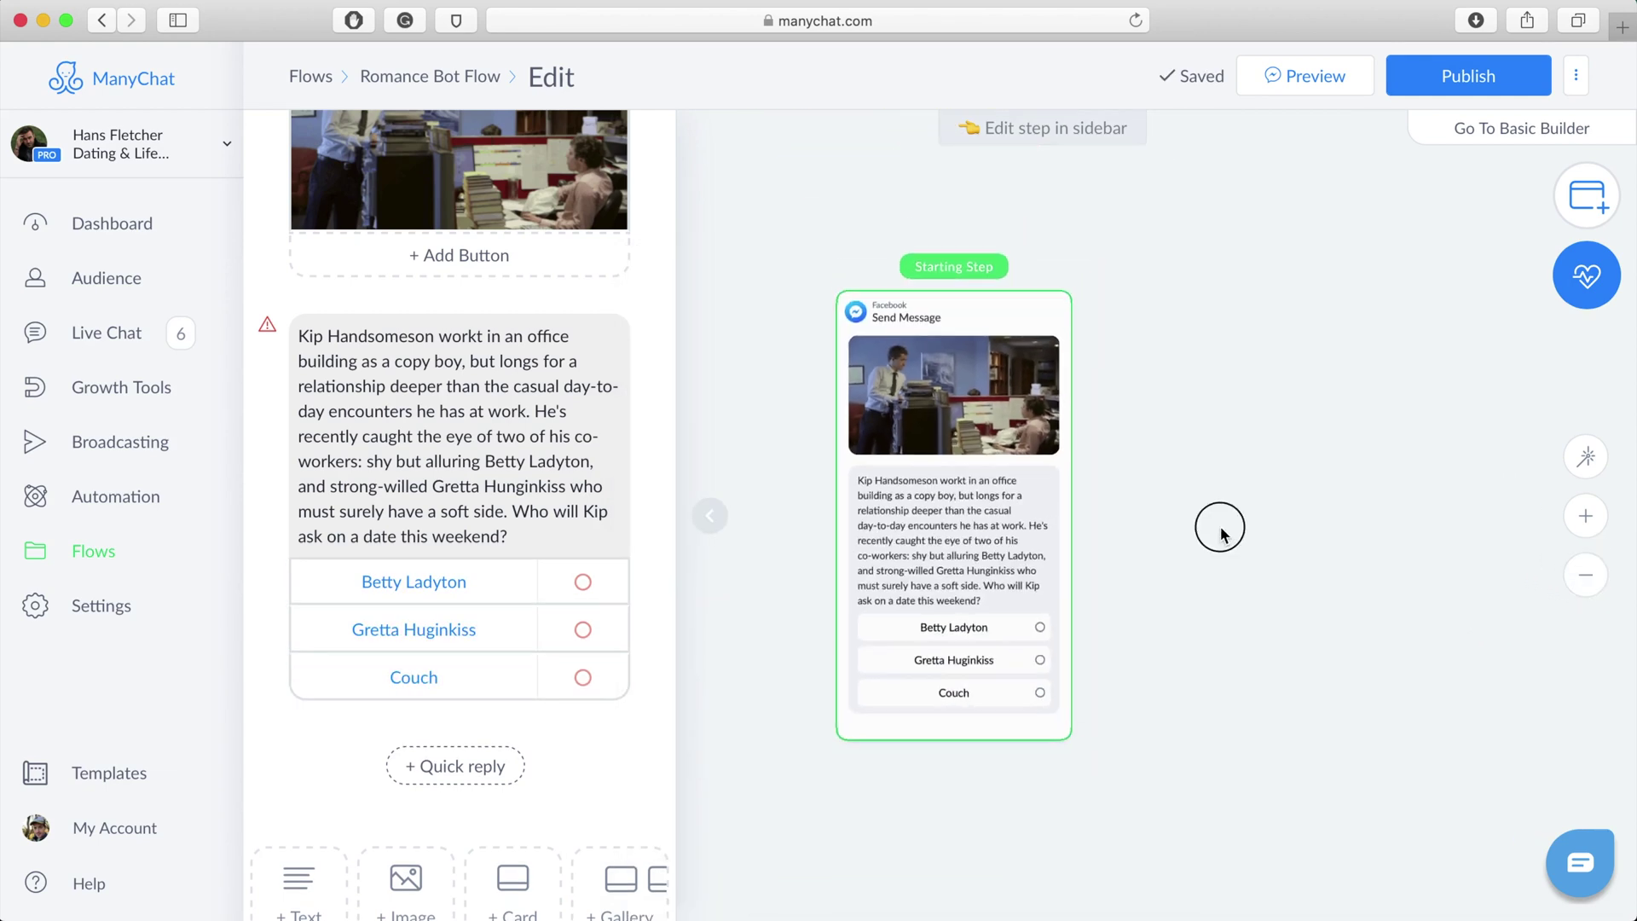
{"action": "left_click_drag", "start_coordinate": [1217, 522], "coordinate": [1151, 508]}
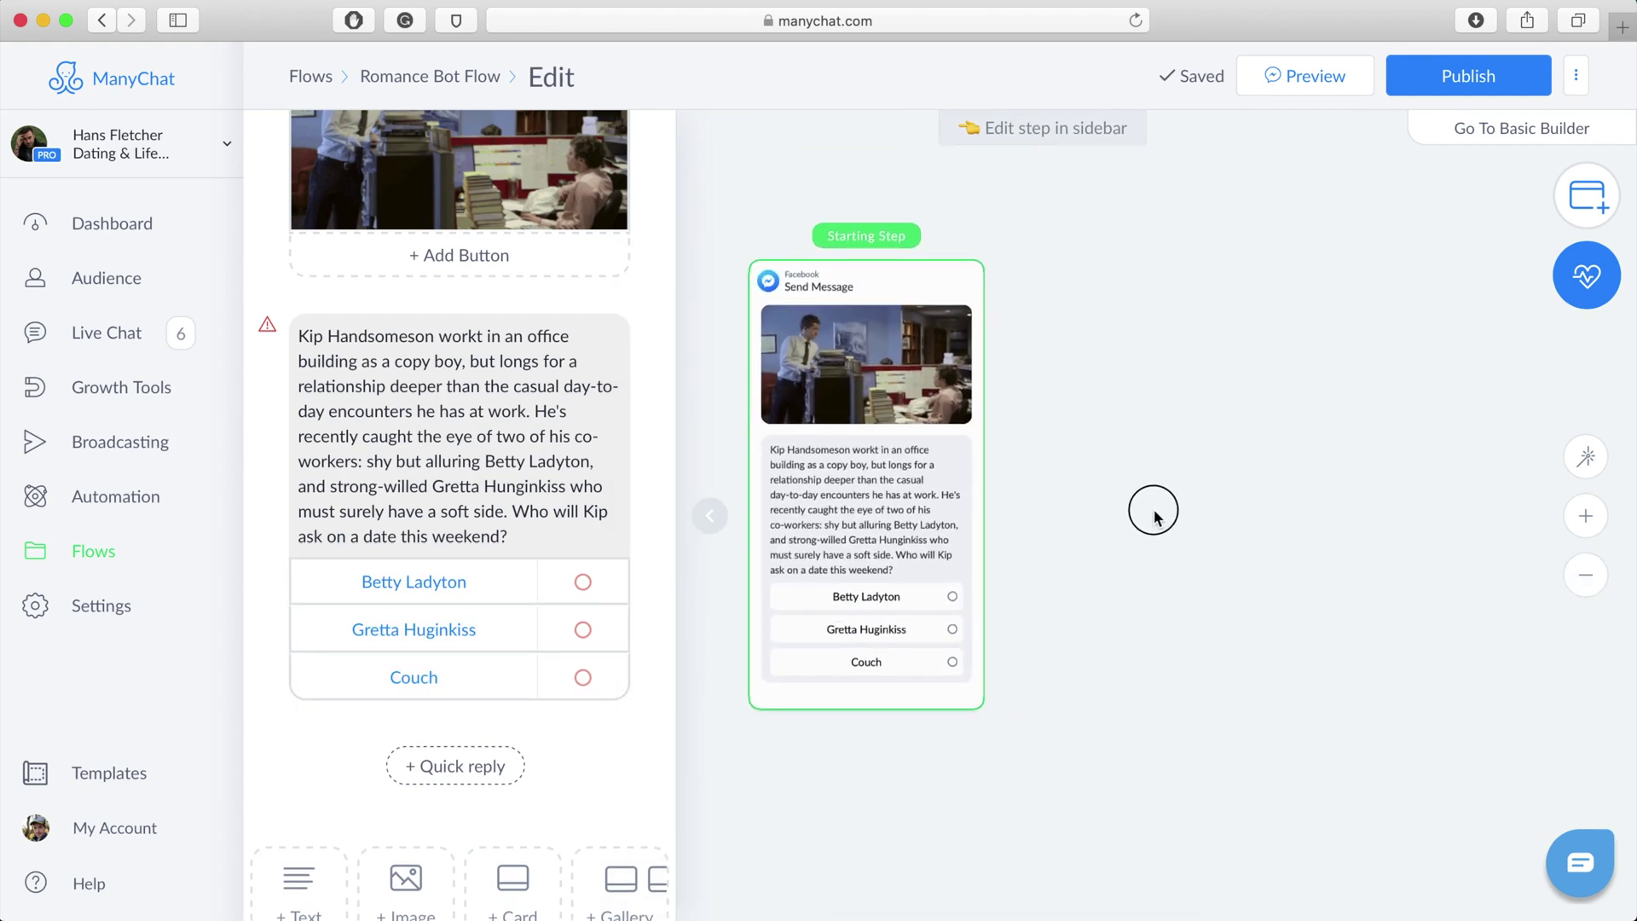
{"action": "left_click", "coordinate": [952, 599]}
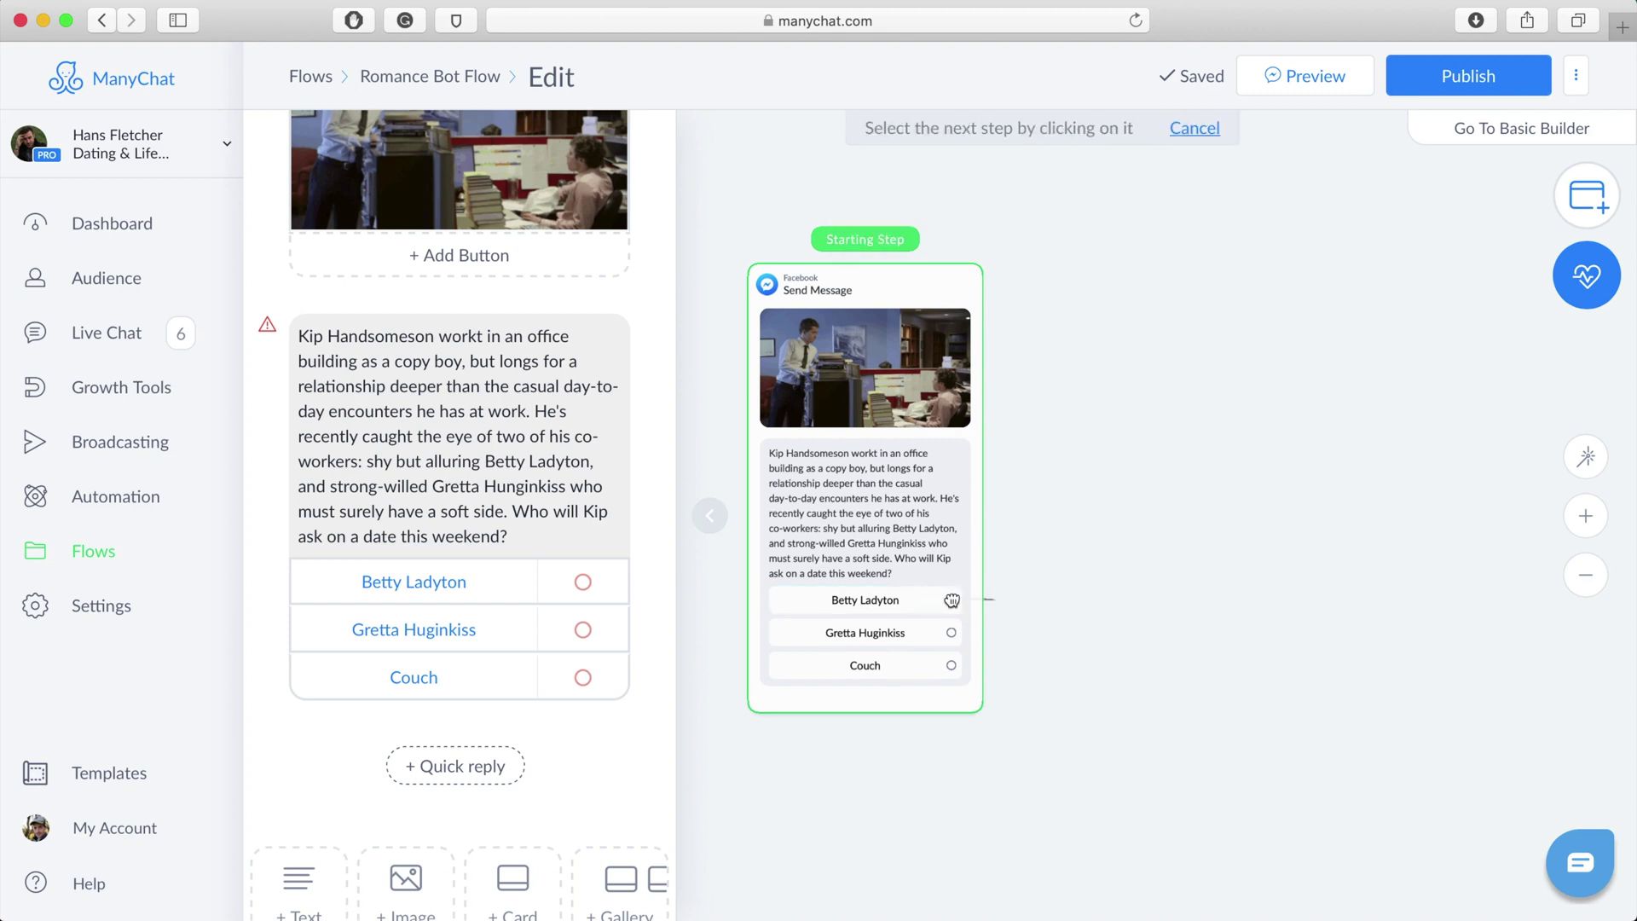
{"action": "left_click", "coordinate": [1076, 298]}
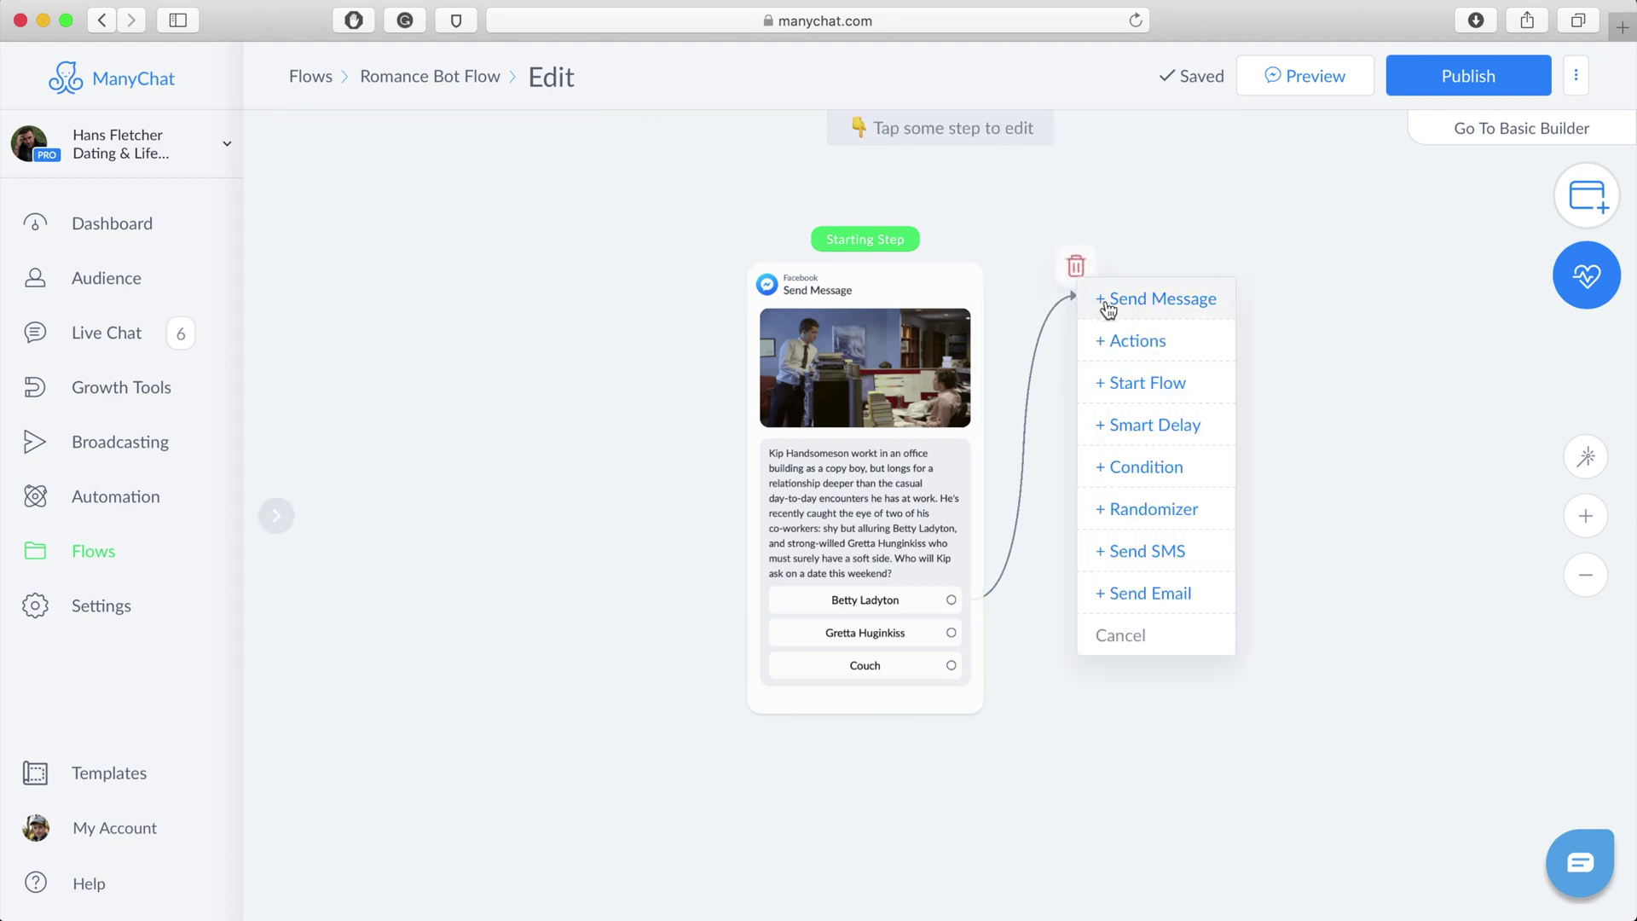
Create a new message for Betty Ladyton with the riverfront date story
{"action": "left_click", "coordinate": [1164, 300]}
{"action": "left_click", "coordinate": [390, 408]}
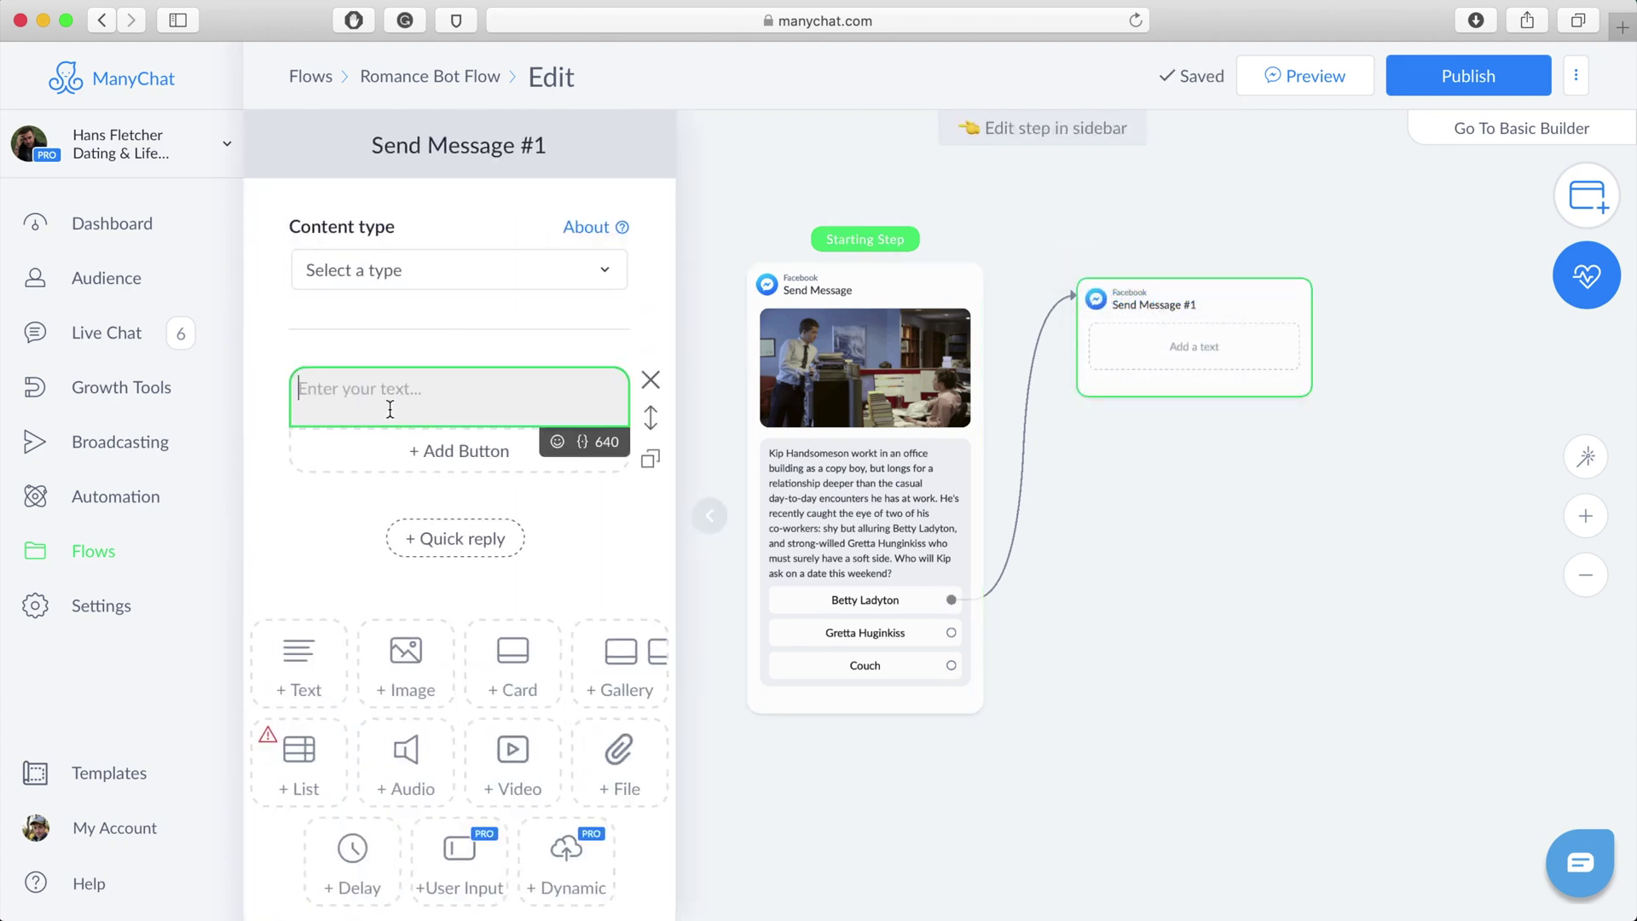
{"action": "type", "text": "Betth blushes and accepts. Kip meets her on Friday night after work. They grab drinks and take a walk along the riverfron"}
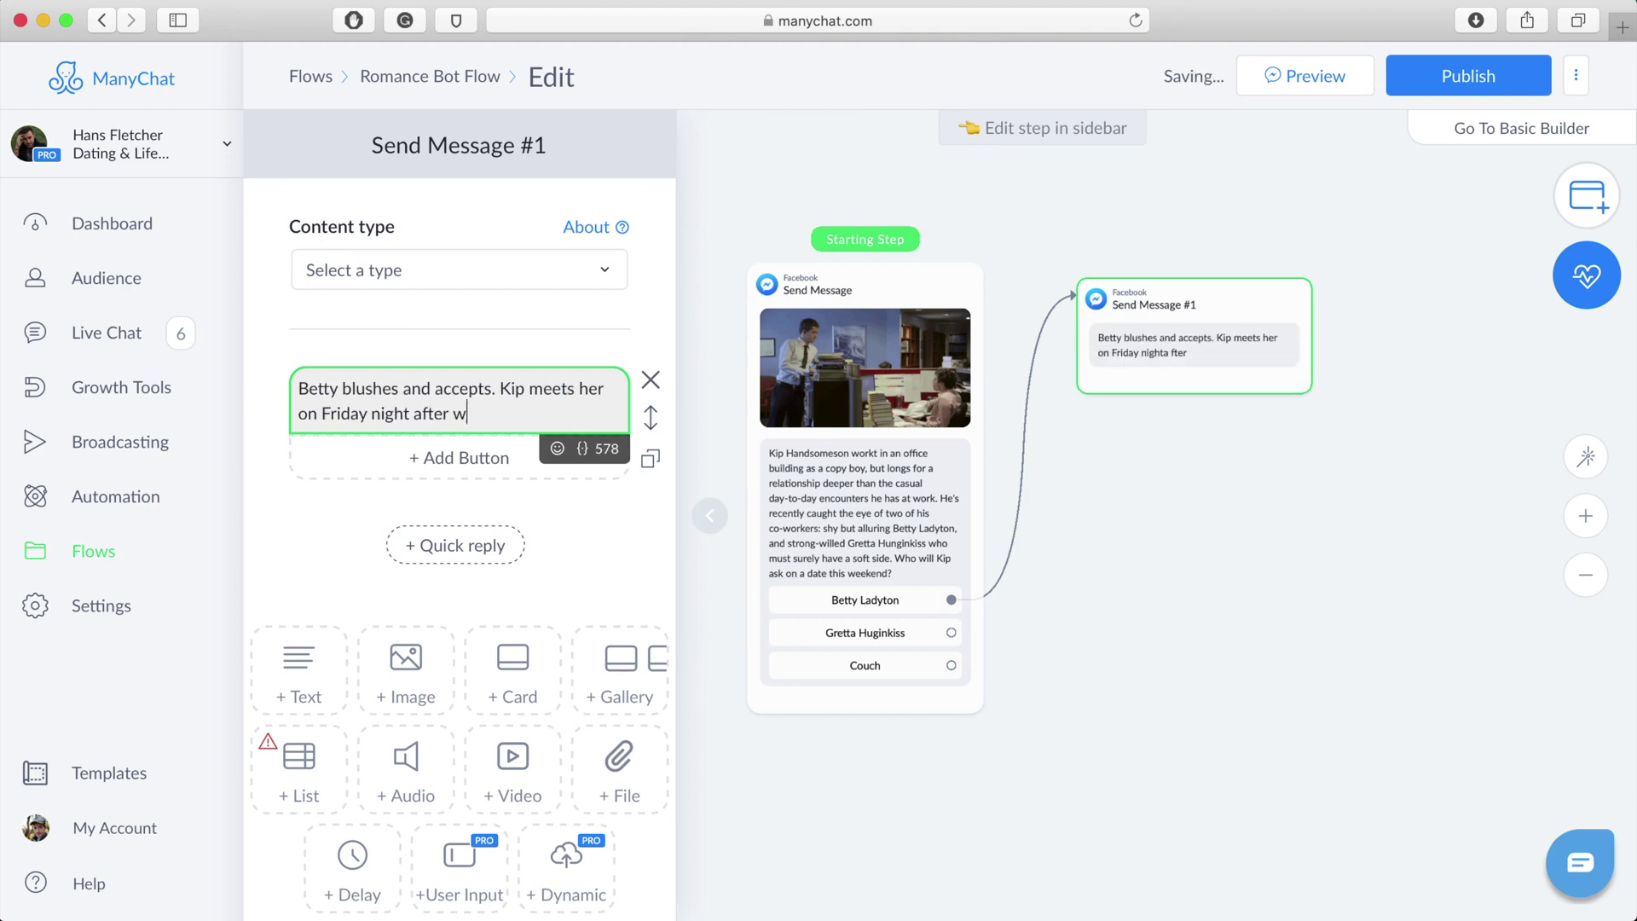
{"action": "type", "text": "t. She confesses a crush she's been harboring for him"}
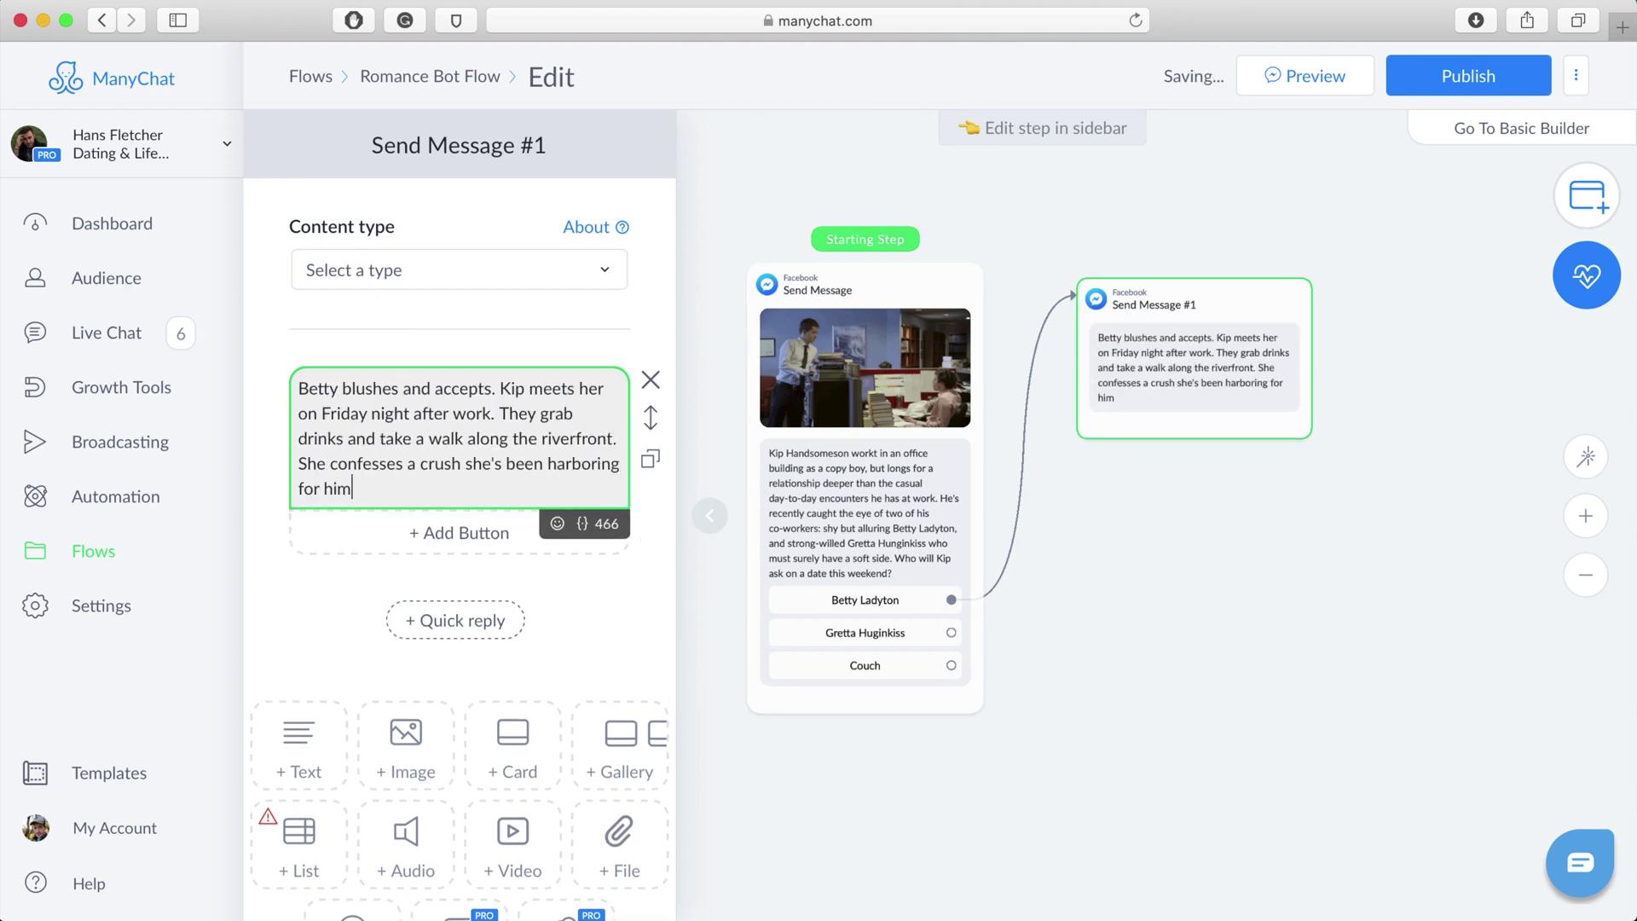
{"action": "type", "text": ". The sun begins to set over the water. They totally smooch. What does Kip do next?"}
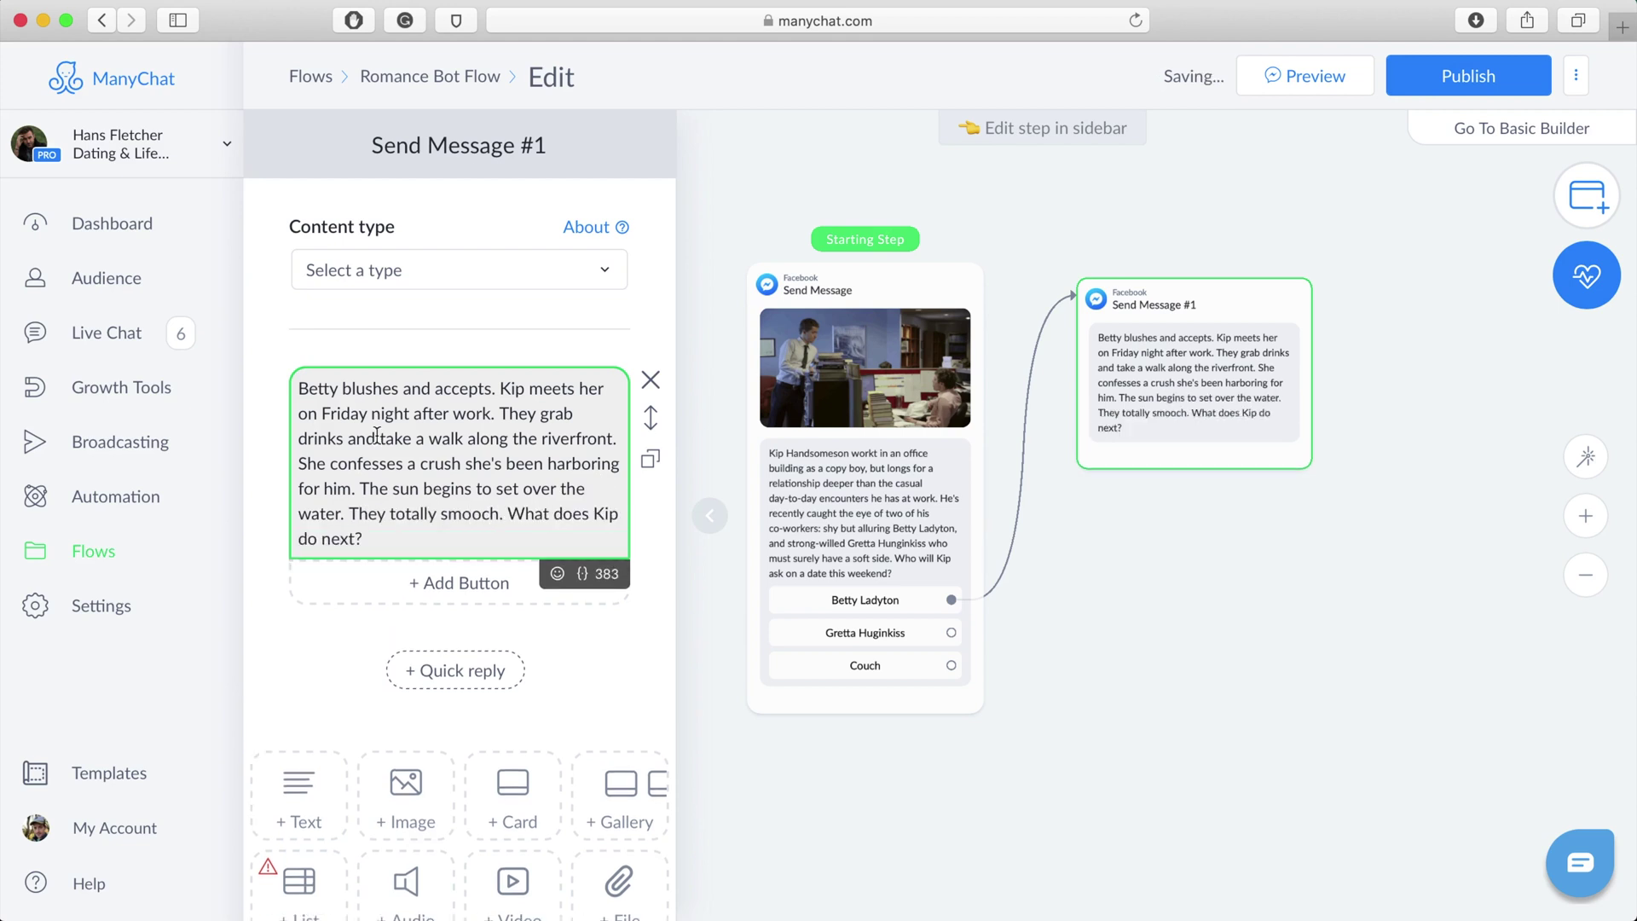
Add the reply choices and a GIF, then link Invite her over to a new message
{"action": "left_click", "coordinate": [464, 585]}
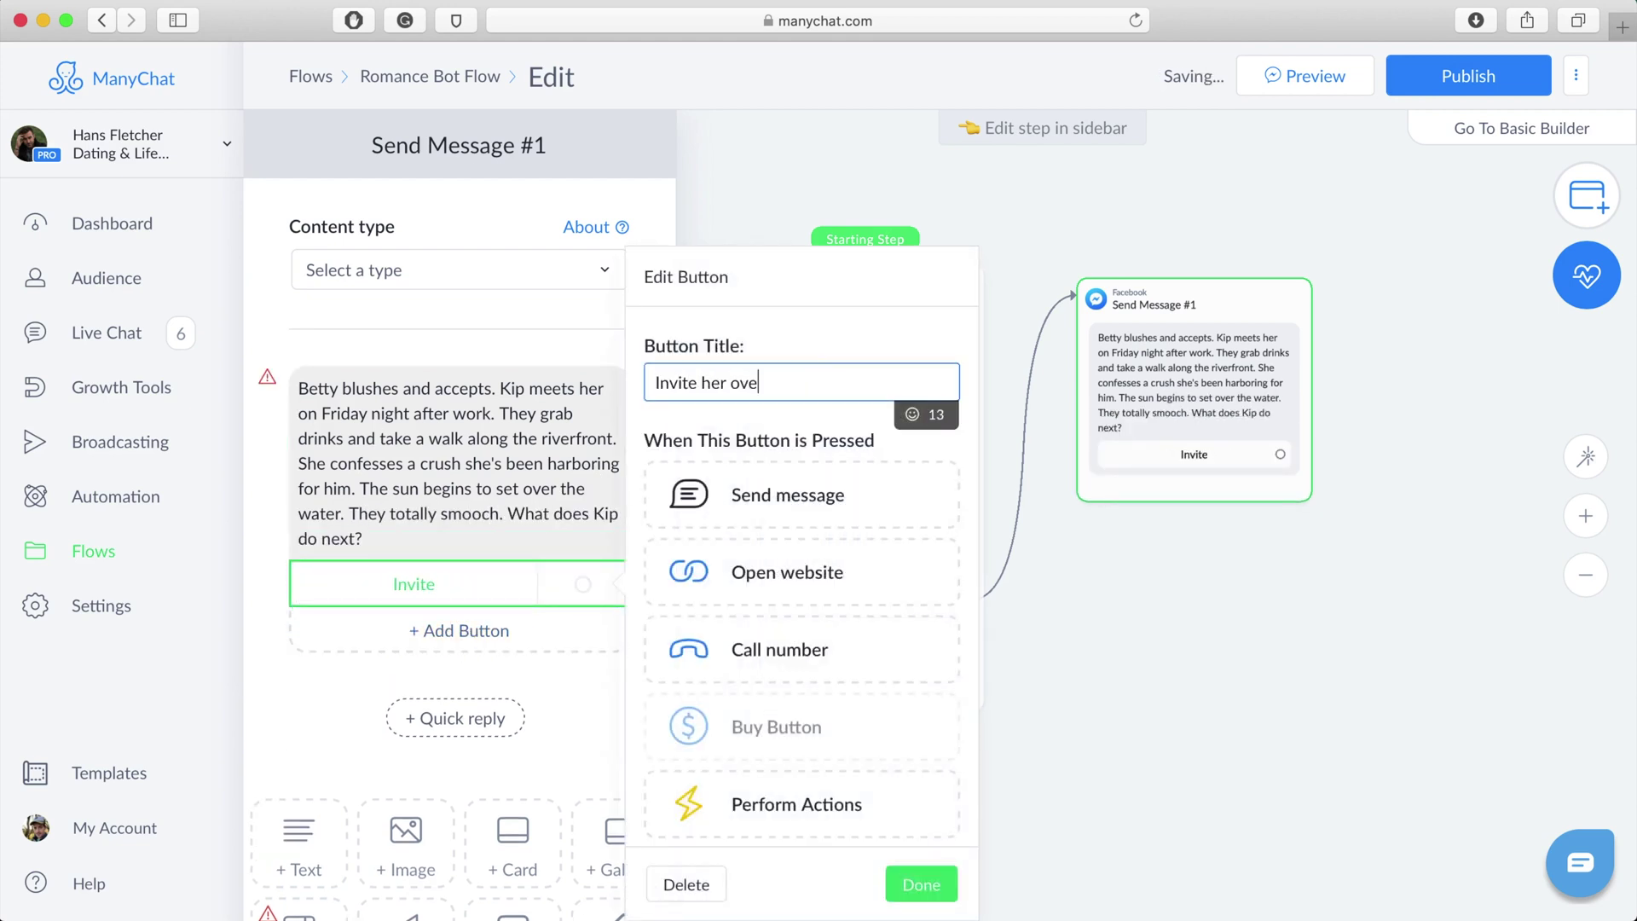
{"action": "left_click", "coordinate": [488, 637]}
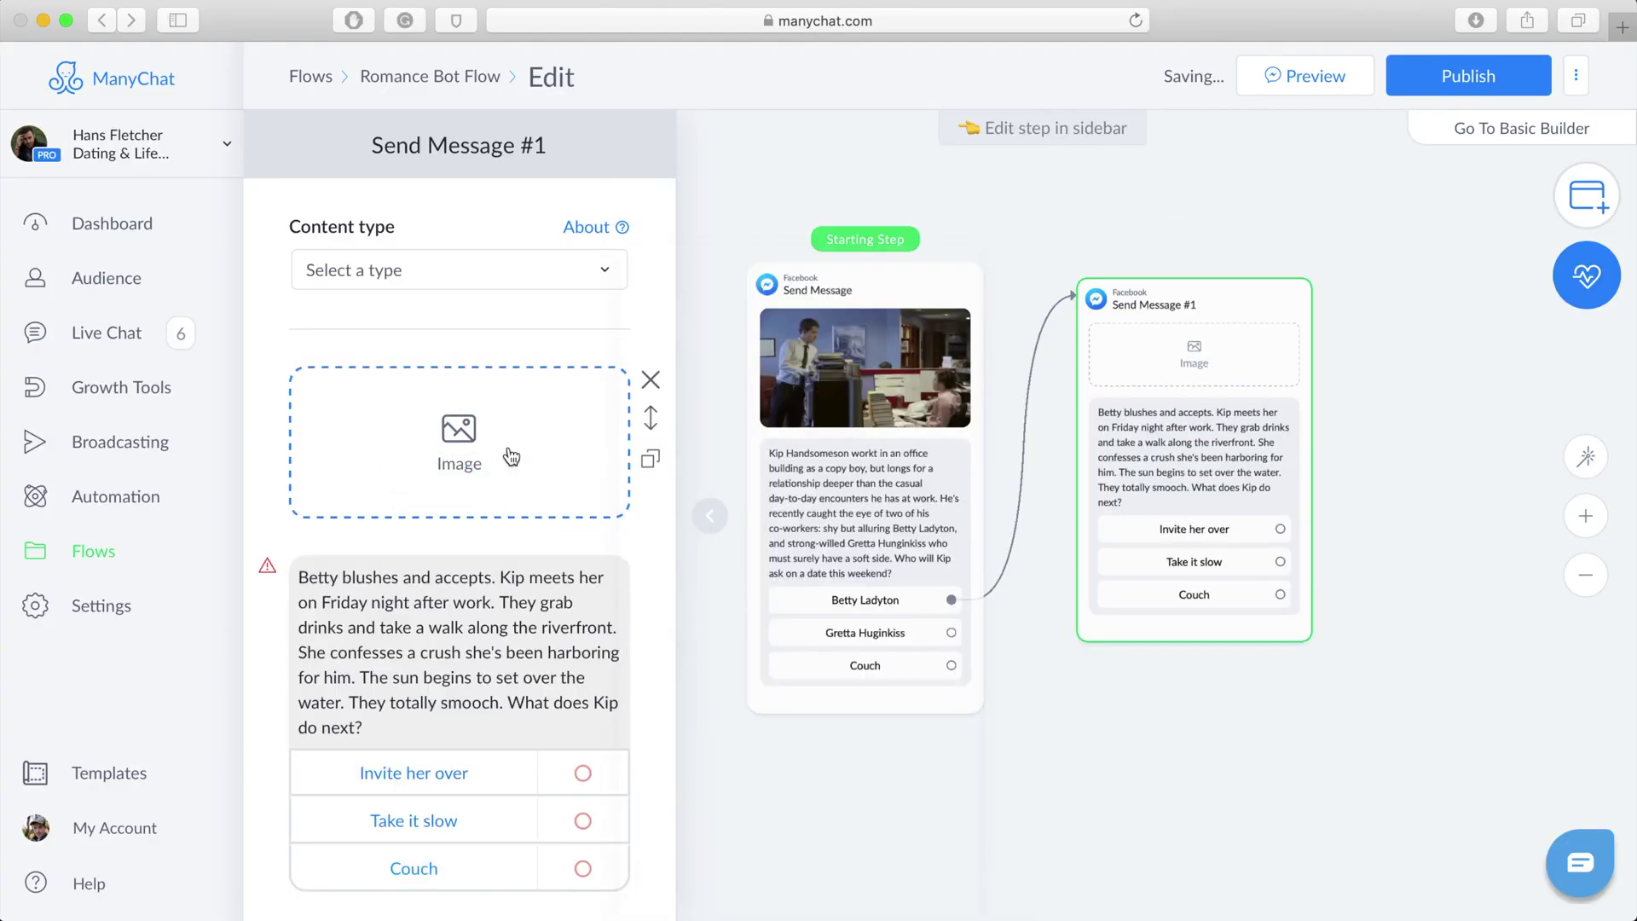
{"action": "left_click", "coordinate": [512, 457]}
{"action": "key", "text": "Return"}
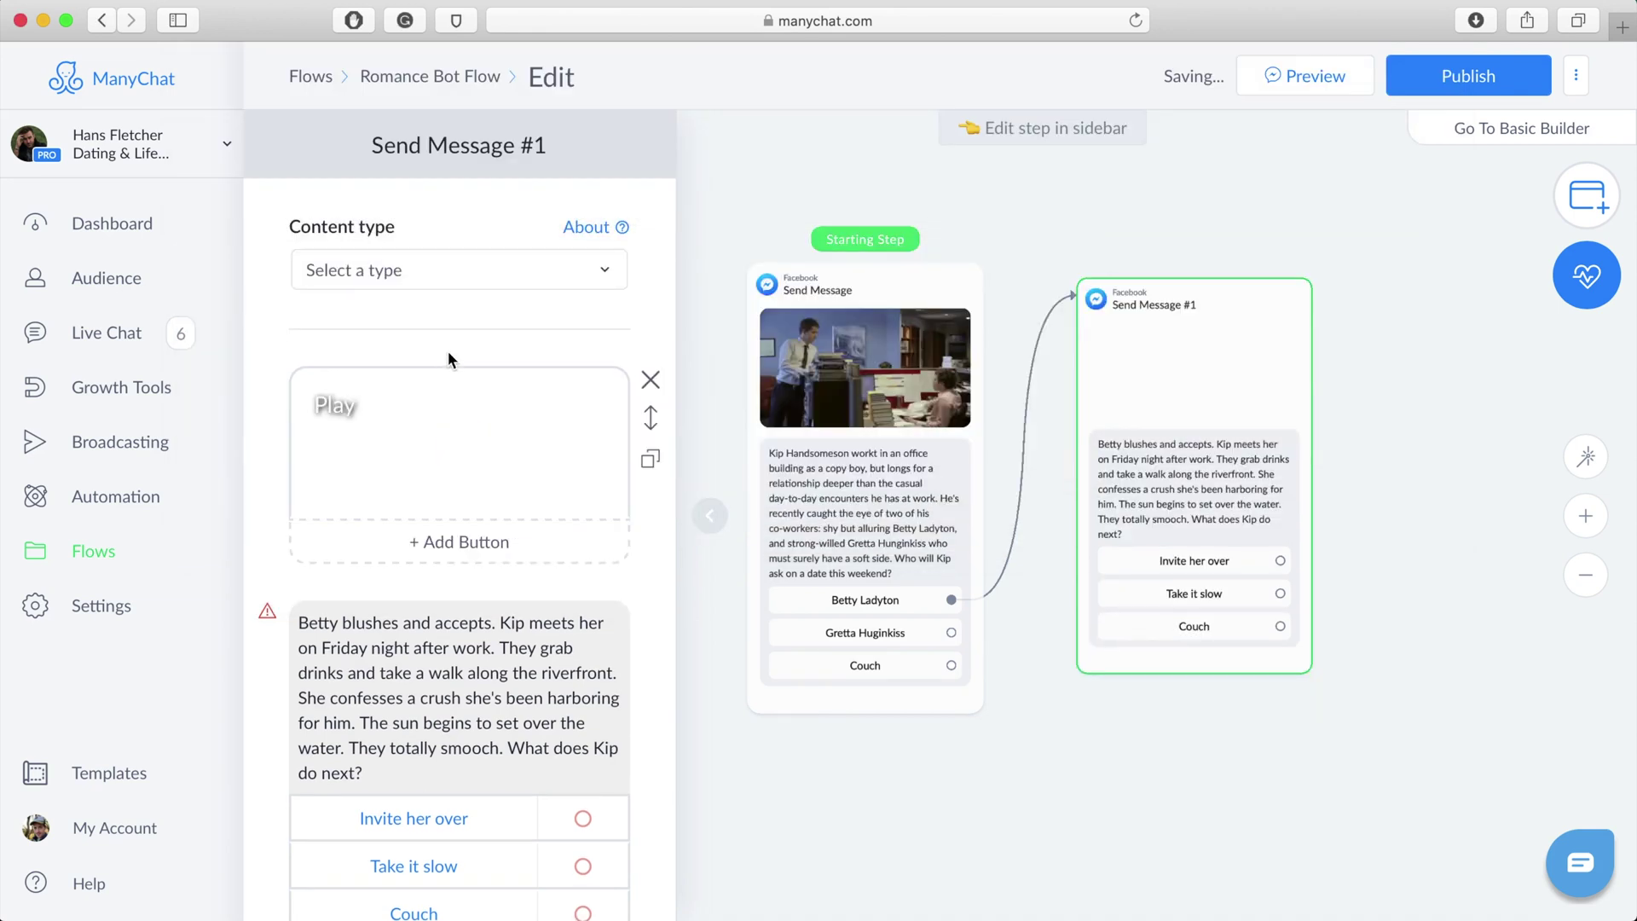
{"action": "left_click_drag", "start_coordinate": [1143, 468], "coordinate": [1097, 244]}
Write the apartment-date text in Send Message #2 and add the Get freaky and second buttons
{"action": "type", "text": "Betty a"}
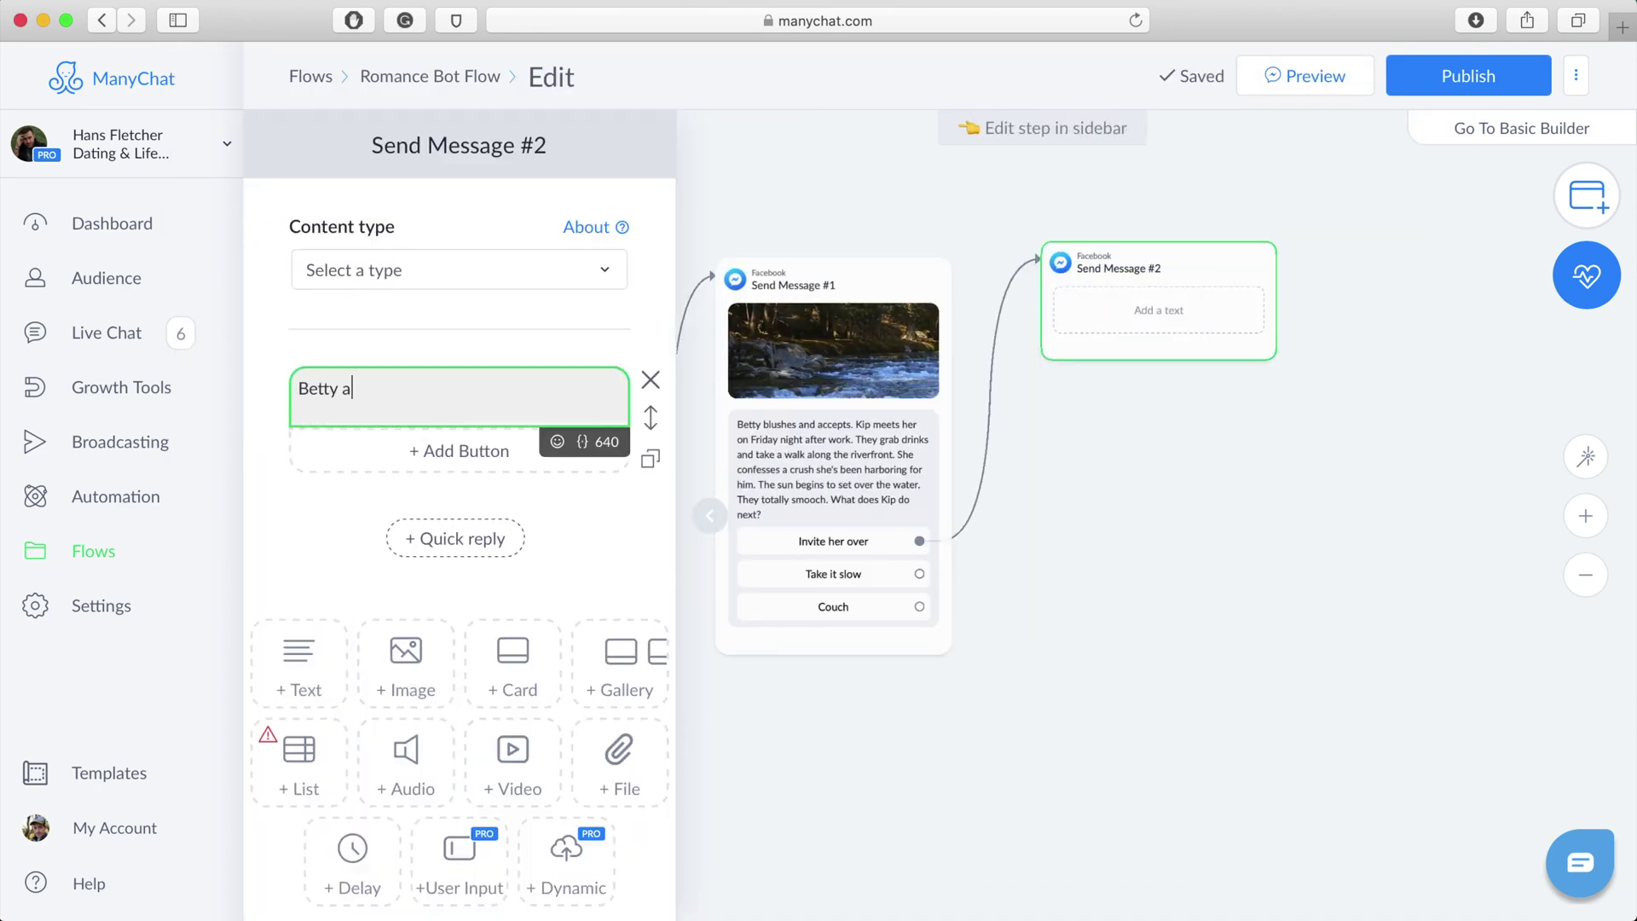
{"action": "type", "text": "ccepts. They take an Uber back to his apartment. He profusely apologizes for the piles of trash and man"}
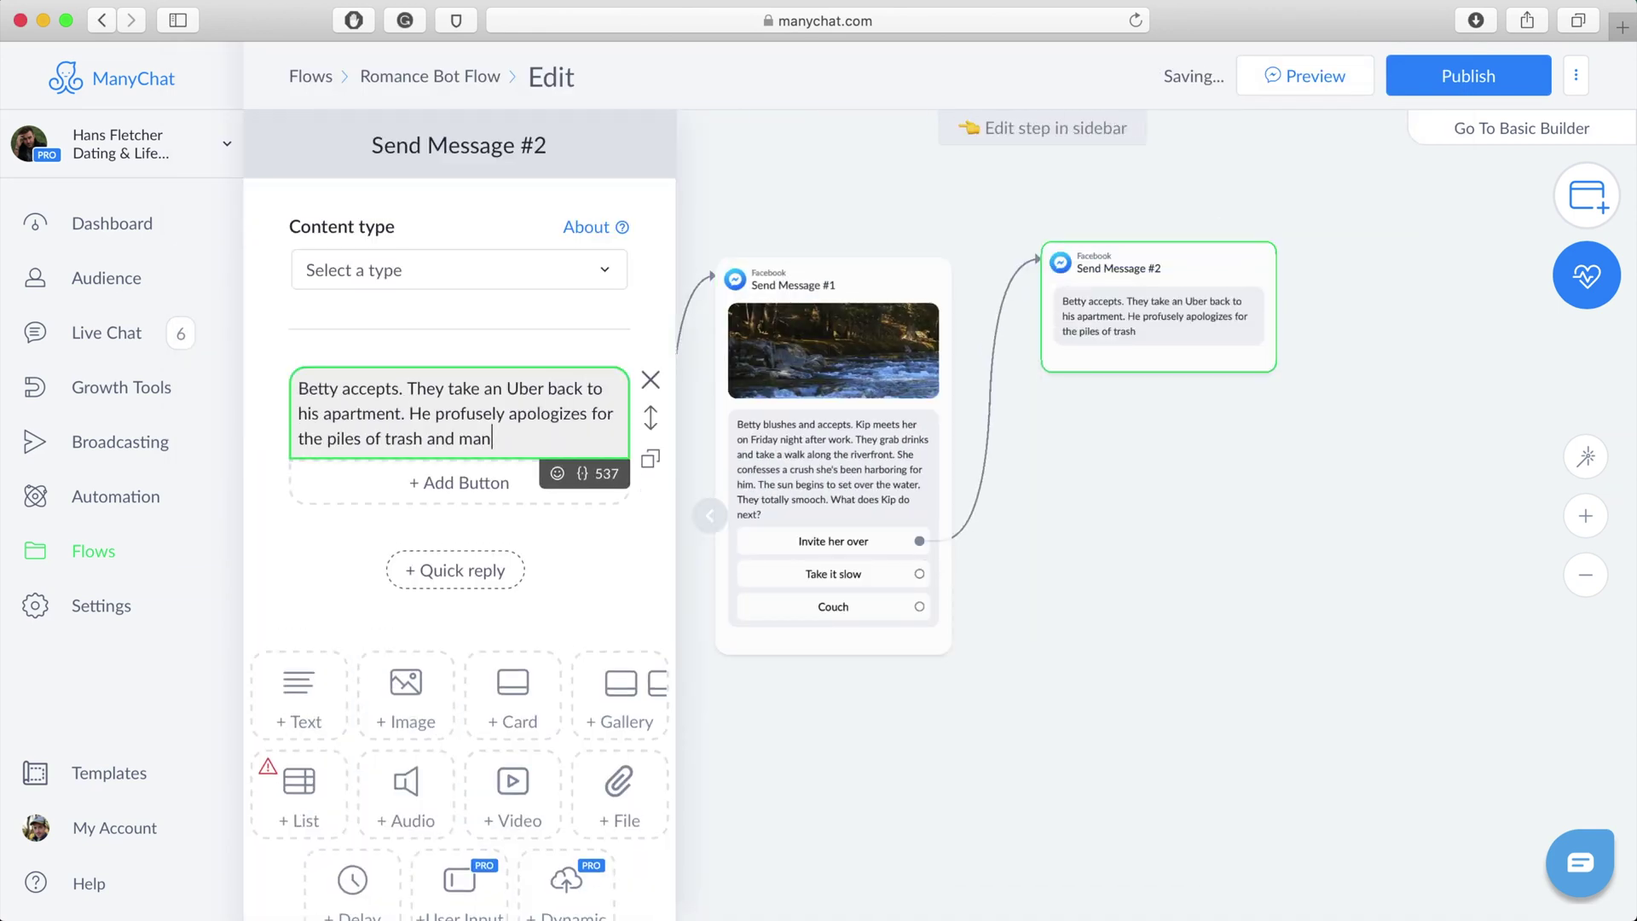
{"action": "type", "text": "ga scattered around the apartment. Betty averts her eyes and says it's okay, but Kip thinks mayb"}
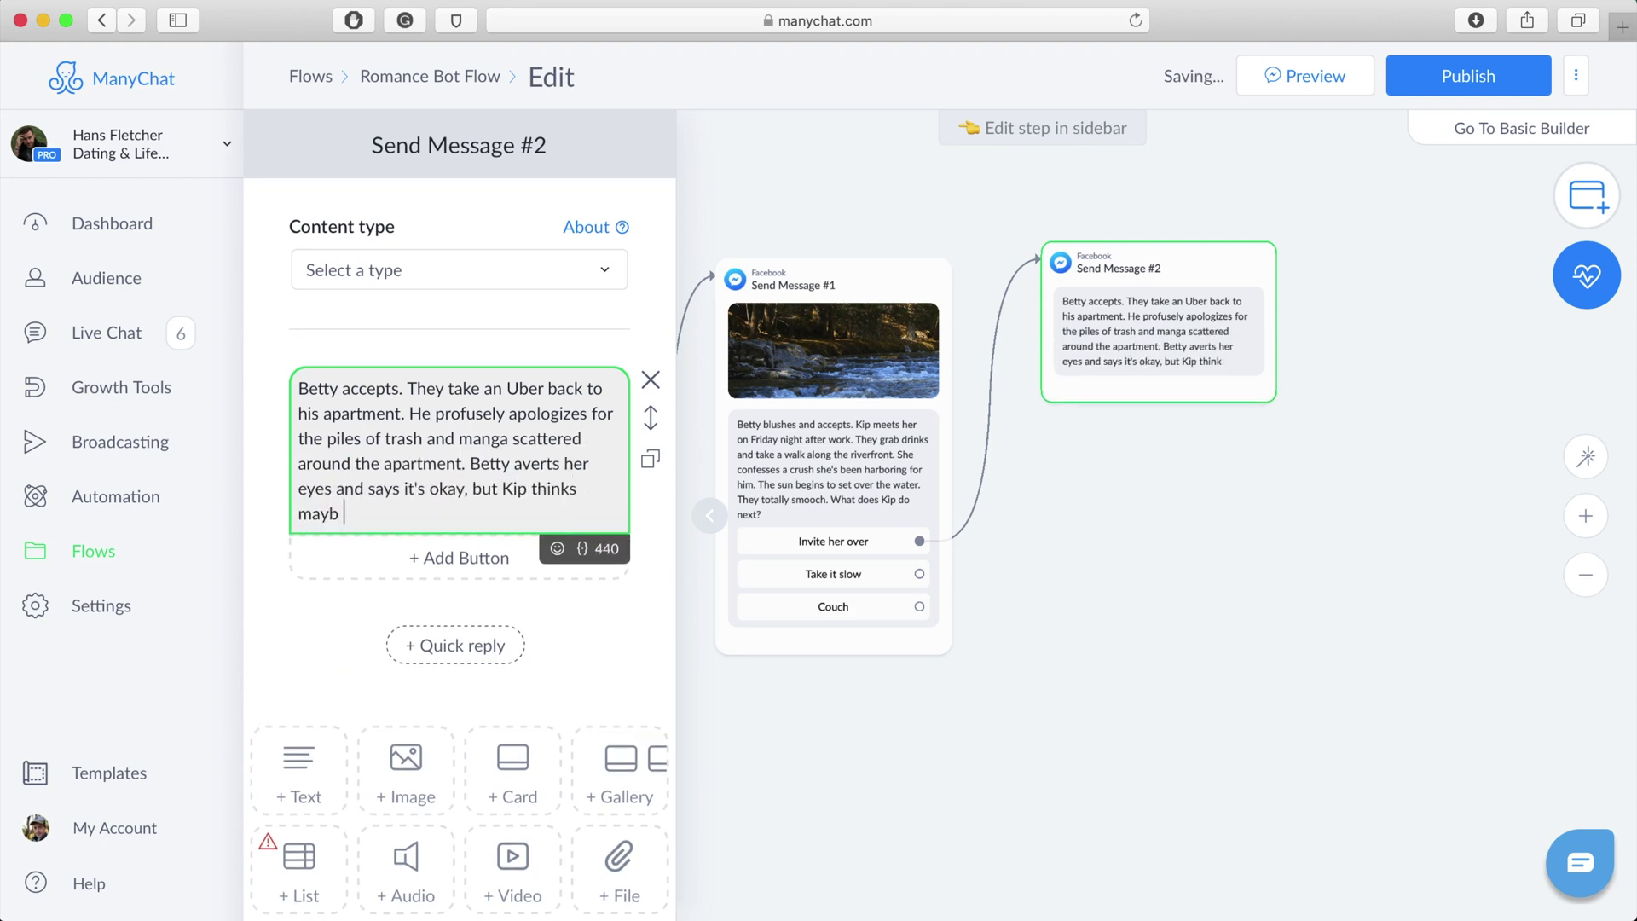
{"action": "type", "text": "e it does matter. He shows her his action figure collection and they play video games. Betty says it's the best date she's ever been on, ever. What does Kip do next?"}
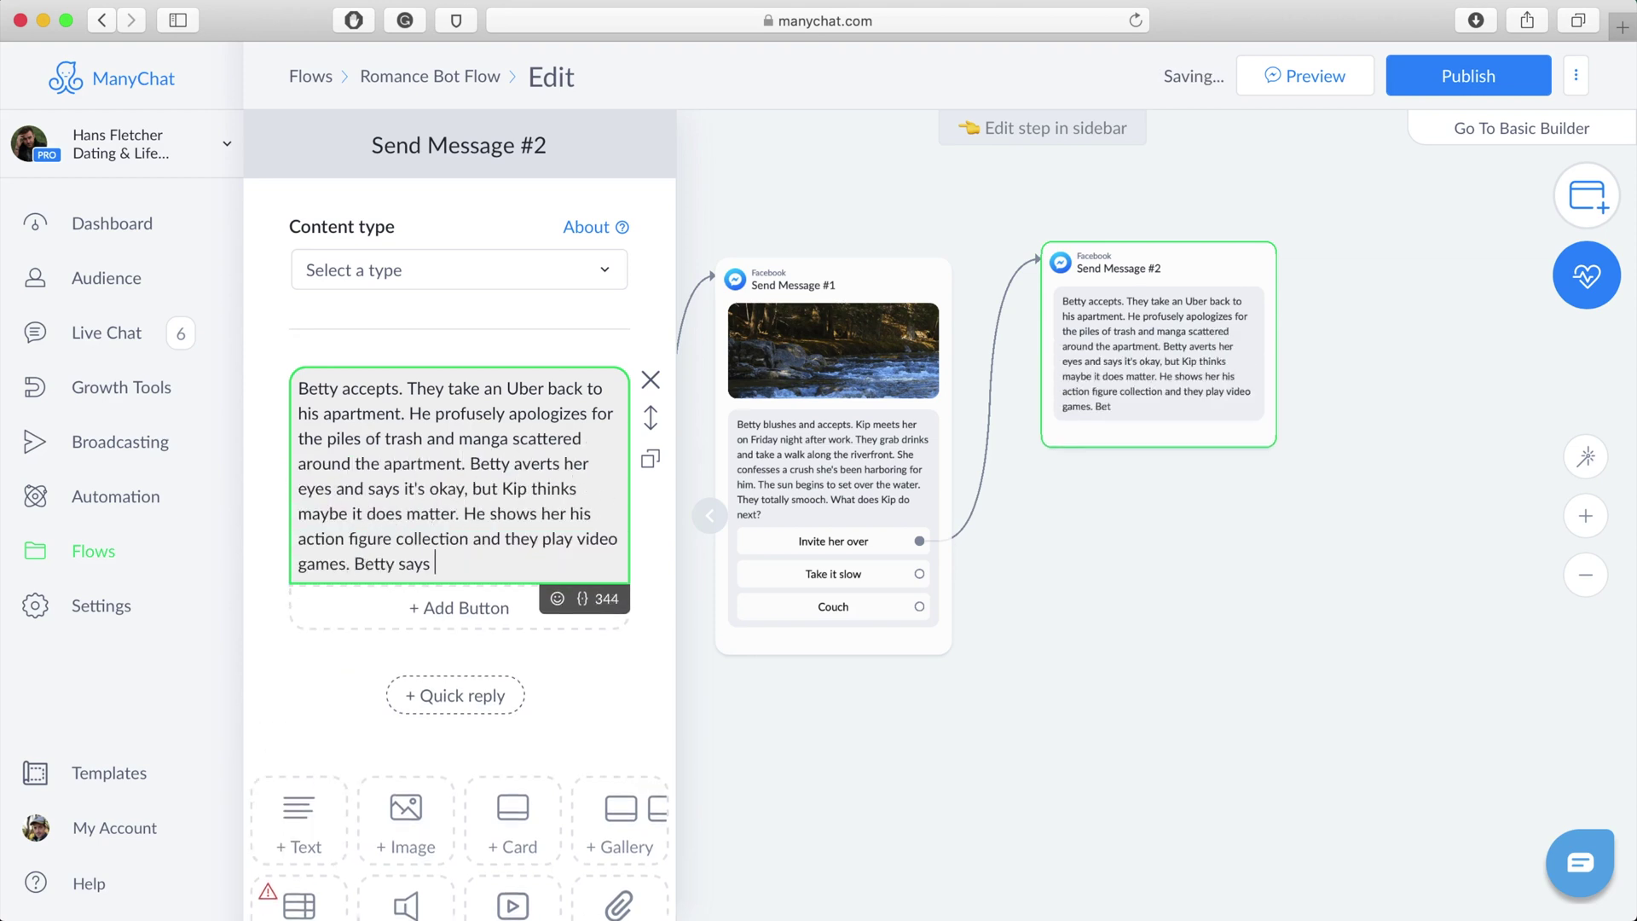
{"action": "left_click", "coordinate": [455, 659]}
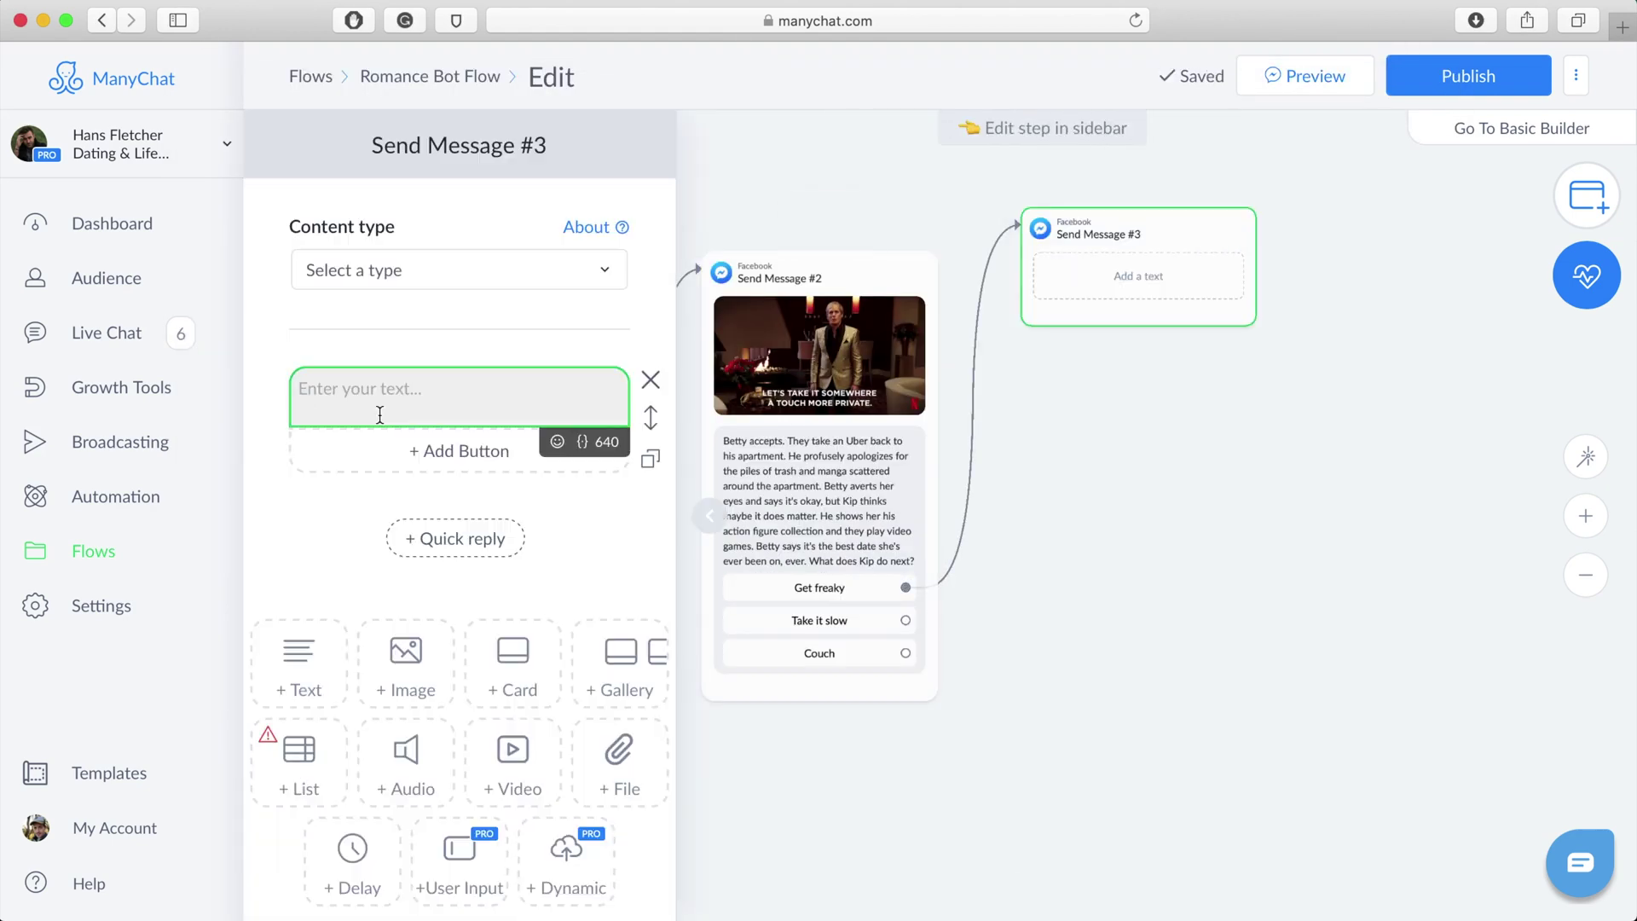
Write the six-years-later ending with a GIF, then the Take it slow second-date text
{"action": "type", "text": "Betty and Kip get freaky. It was the best. Six years later, Kip is now COPY MANAGER and Betty, now the mother of two adorable children and definitely married to someone else, has gone on to get her Masters in Accounting and lives in New York City."}
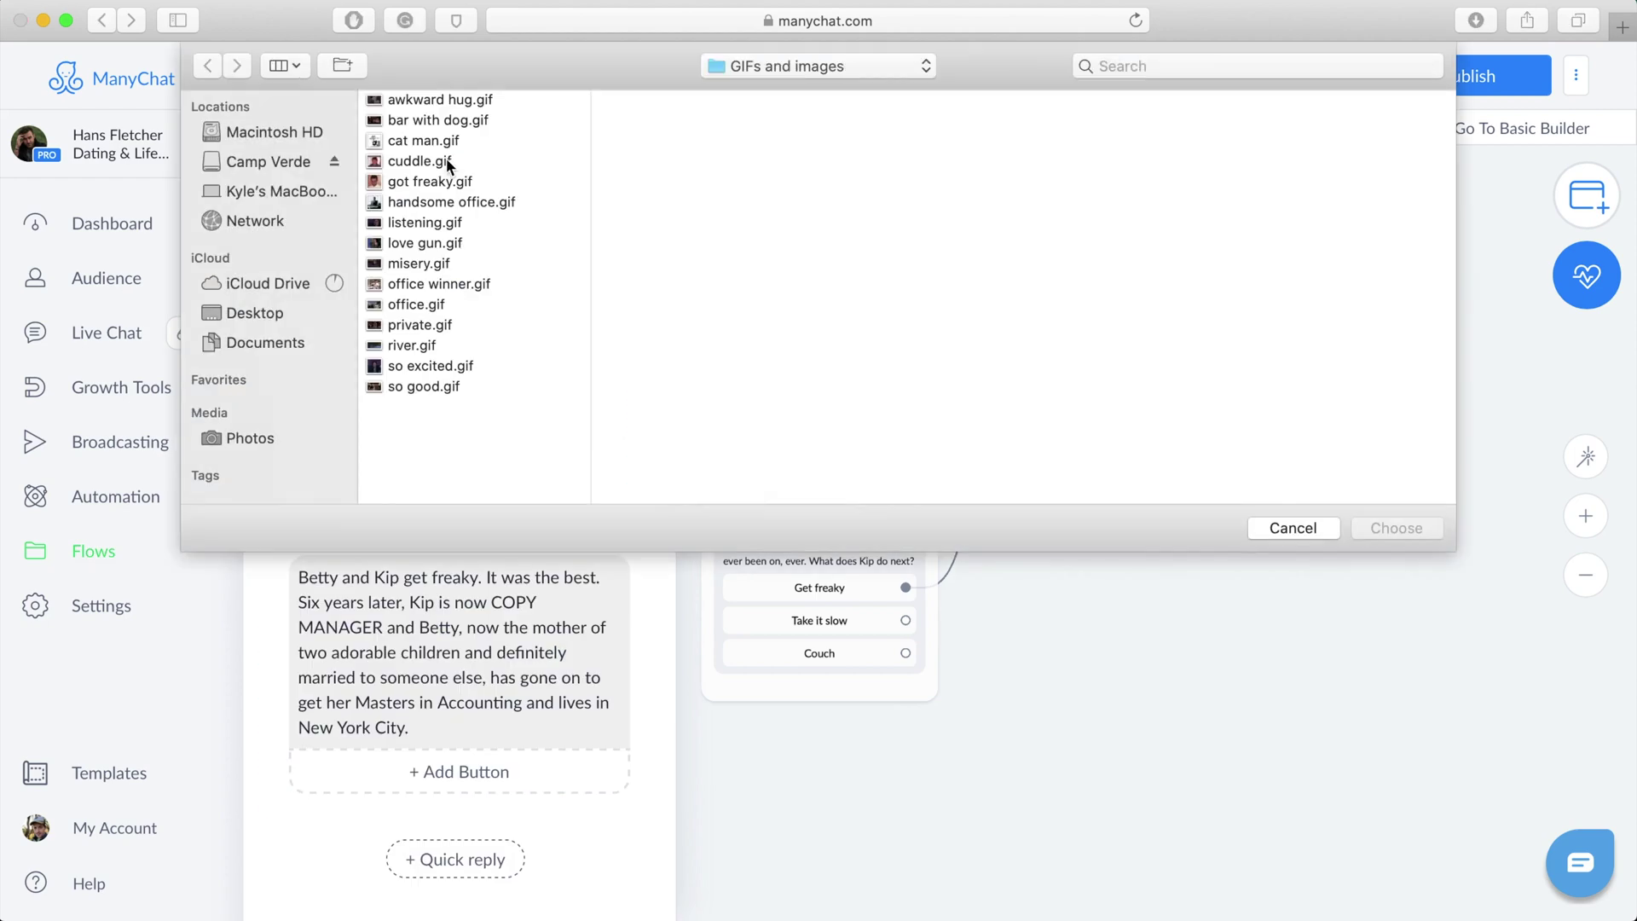
{"action": "left_click", "coordinate": [445, 122]}
{"action": "left_click", "coordinate": [1396, 528]}
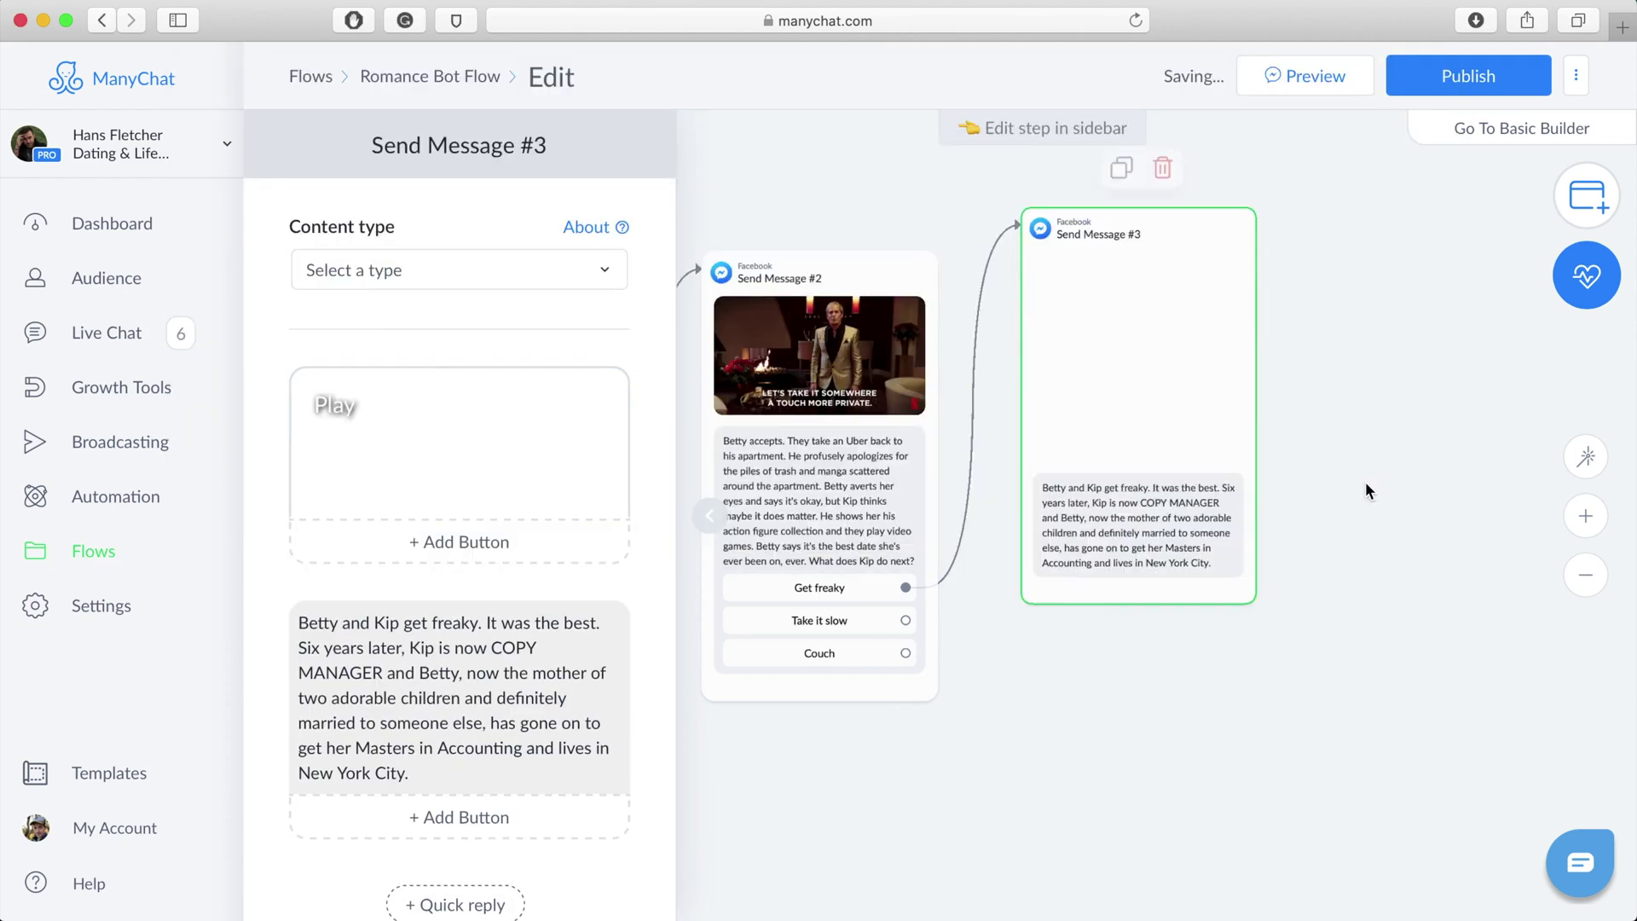
{"action": "type", "text": "Kip and Betty agree to go on another date, maybe one where Kip pays for his half of the meal, and "}
{"action": "type", "text": "he gets to show her his huge anime collection. Kip goes home to sit on his couch and play video games. It was a good day. What does Kip do next?"}
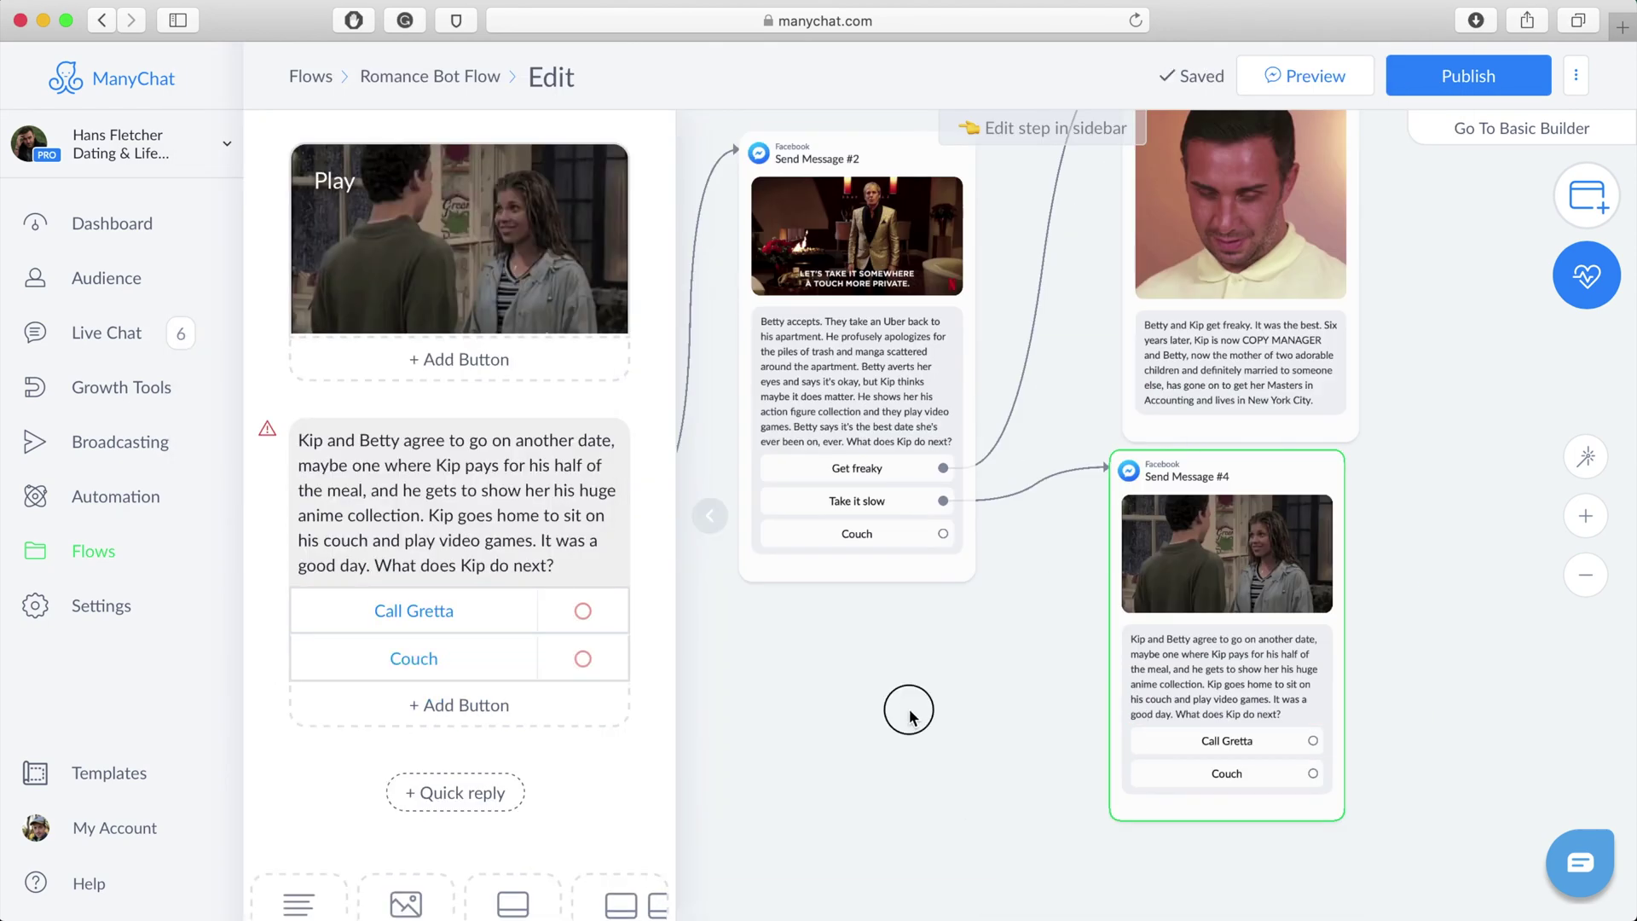
{"action": "scroll", "coordinate": [990, 687], "scroll_direction": "right", "scroll_amount": 10}
Create Send Message #5 with Gretta's bar-date story and the love gun.gif image
{"action": "left_click", "coordinate": [1012, 563]}
{"action": "type", "text": "Gretta grimaces, but shrugs and agrees to a date. Kip meets her on Friday night after work. She takes him to her favorite bar and orders him a stiff drink. Gretta straight-up tells hi"}
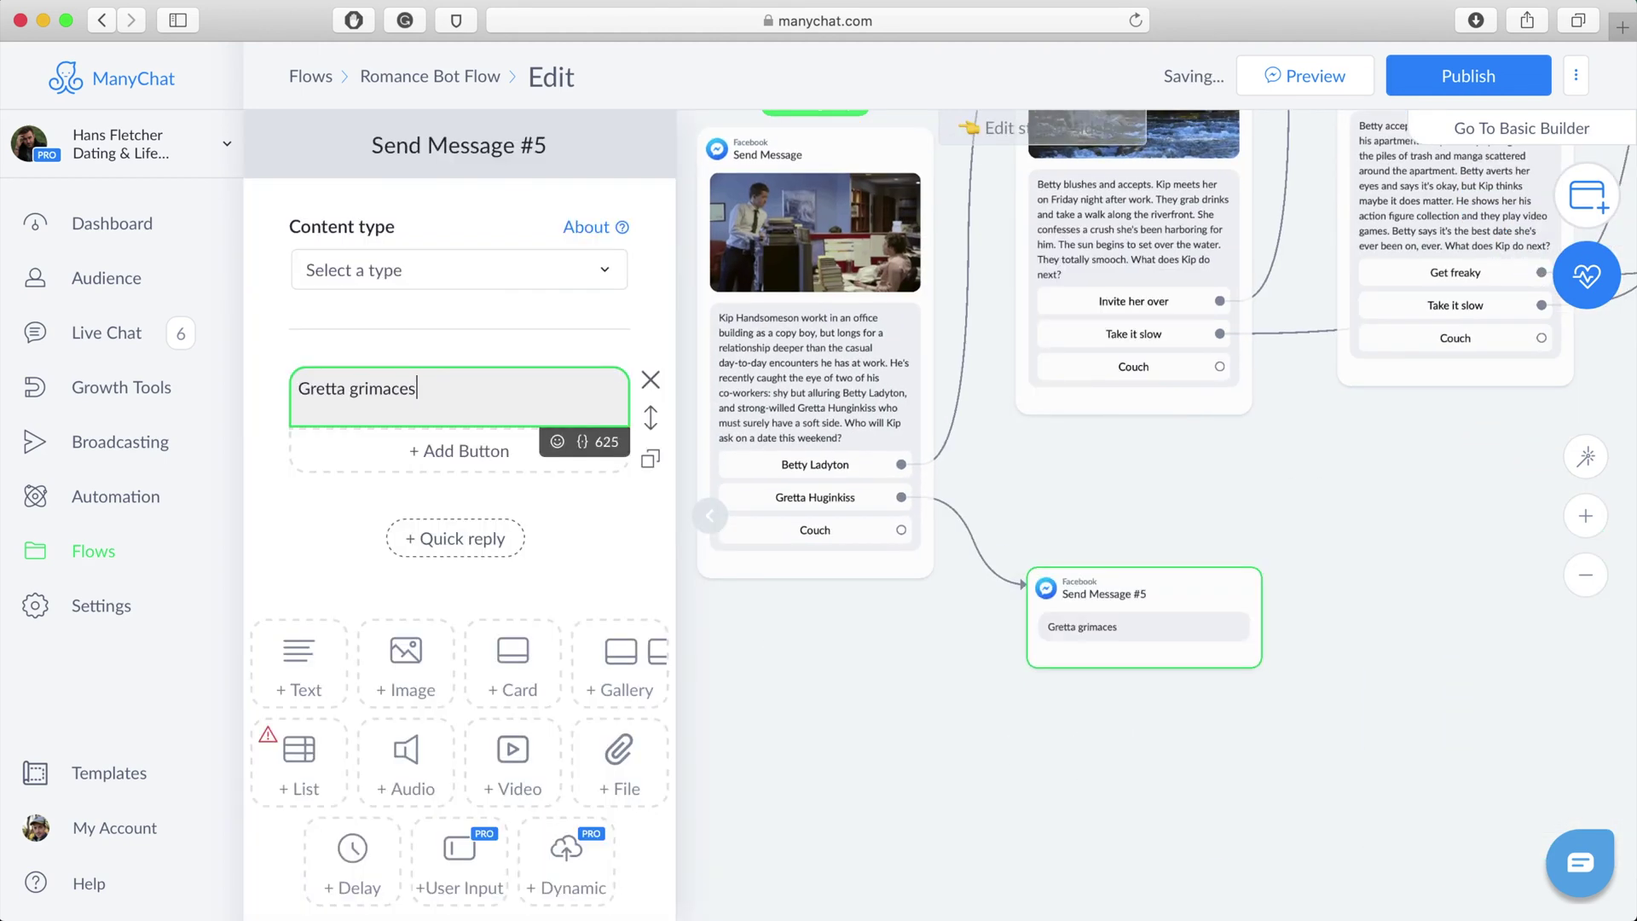
{"action": "type", "text": "m that he lacks discipline and needs to stand up for himself. Kip starts to cry and she tells him to shut up. They totally smooch. What does Kip do next?"}
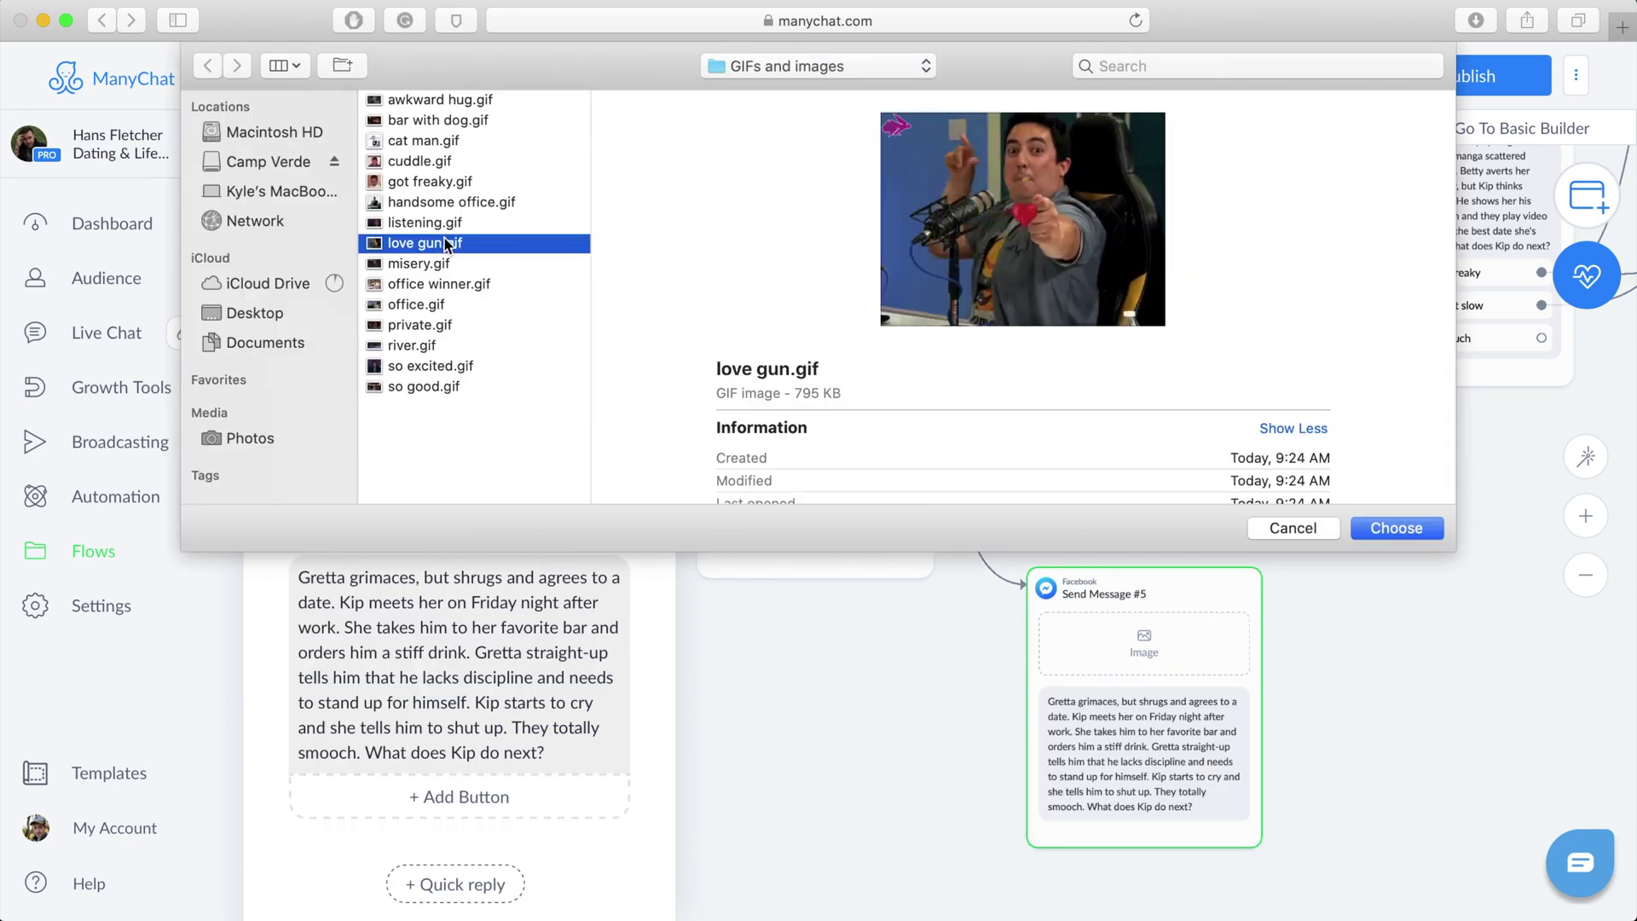
{"action": "left_click", "coordinate": [1392, 526]}
Add reply buttons Invite her over, Take it slow and Couch to Gretta's message
{"action": "left_click", "coordinate": [461, 527]}
{"action": "type", "text": "Invite her over"}
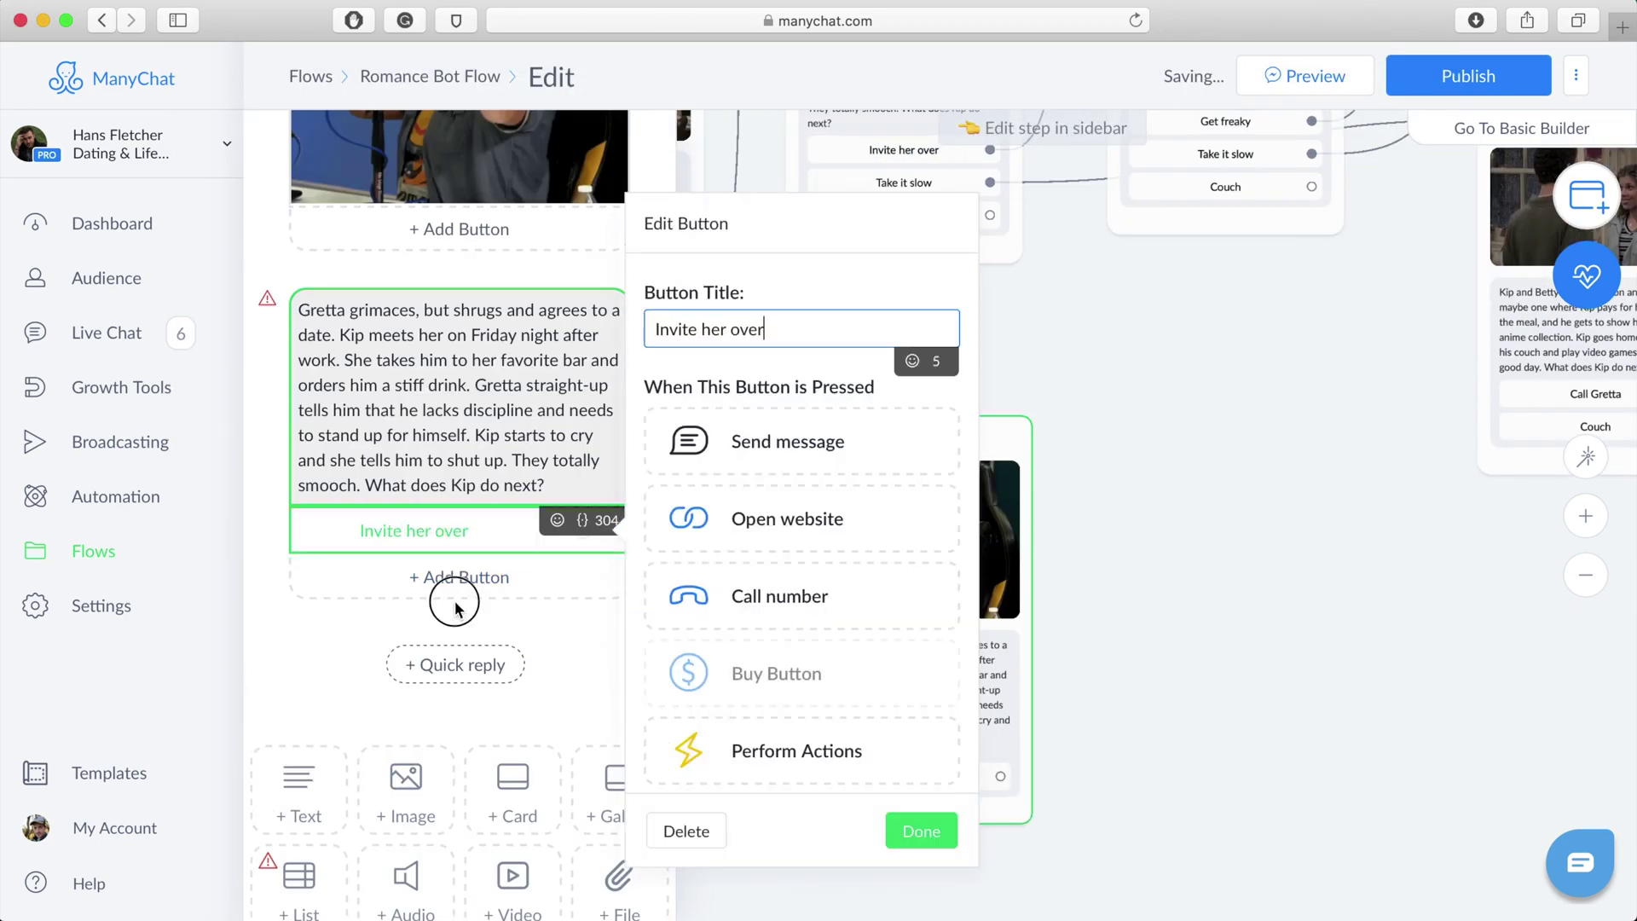
{"action": "left_click", "coordinate": [452, 577]}
{"action": "type", "text": "Take it slow"}
{"action": "left_click", "coordinate": [461, 625]}
{"action": "type", "text": "Couch"}
{"action": "left_click", "coordinate": [921, 830]}
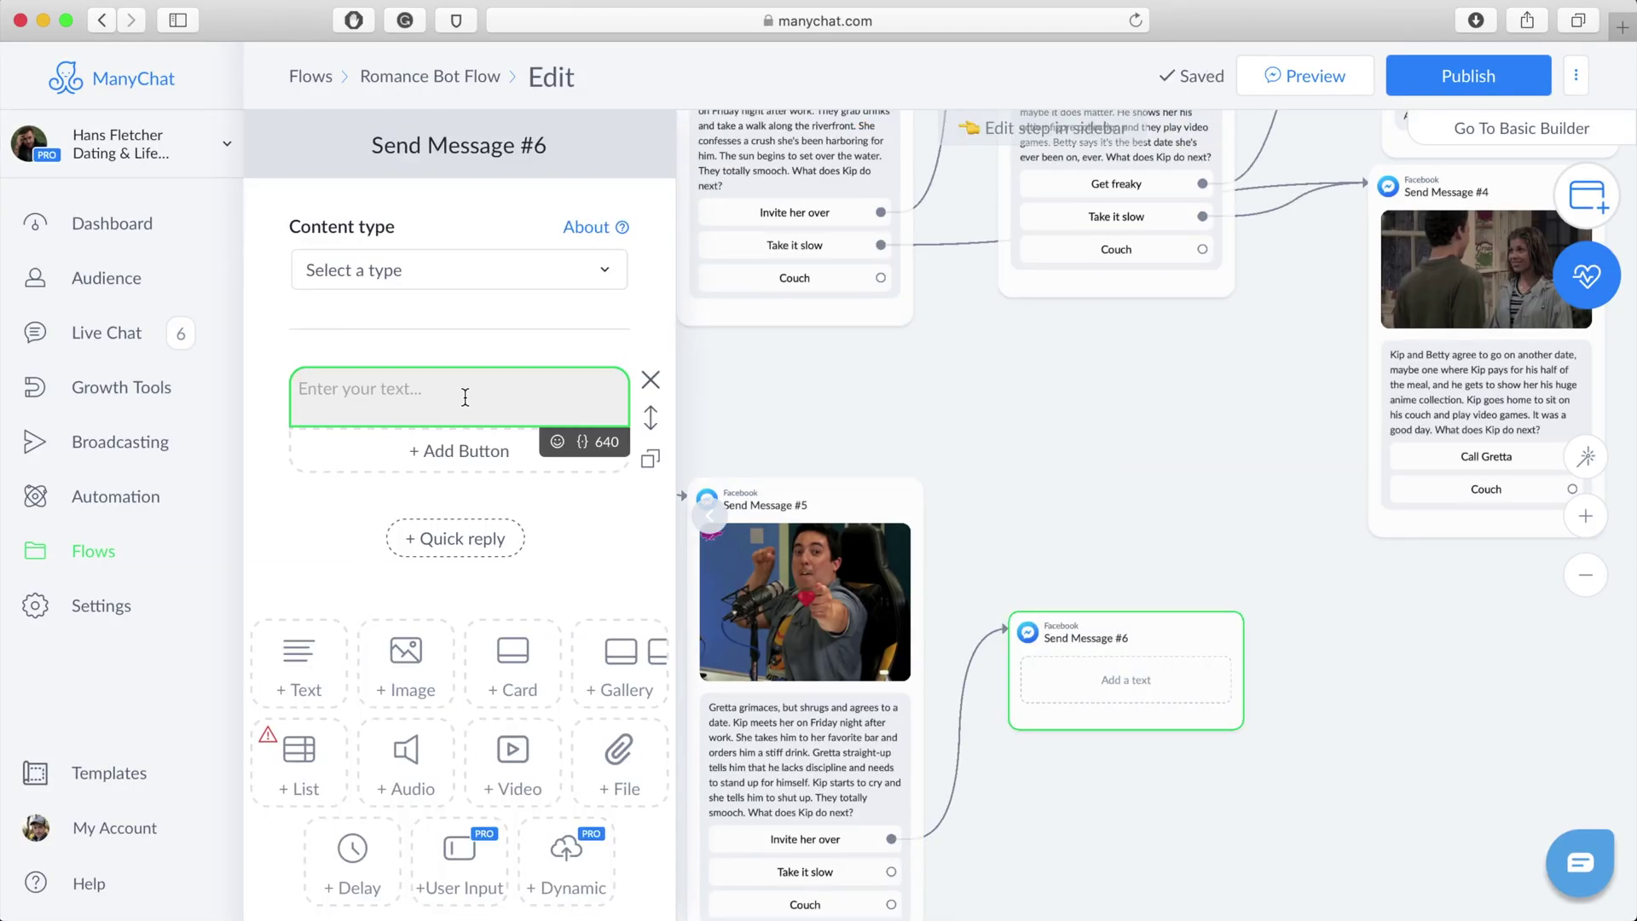
Write Gretta's apartment story in Send Message #6 and add private.gif
{"action": "type", "text": "Gretta pulls Kip bodily out of the bar and down the street towards his apartment. Upon opening"}
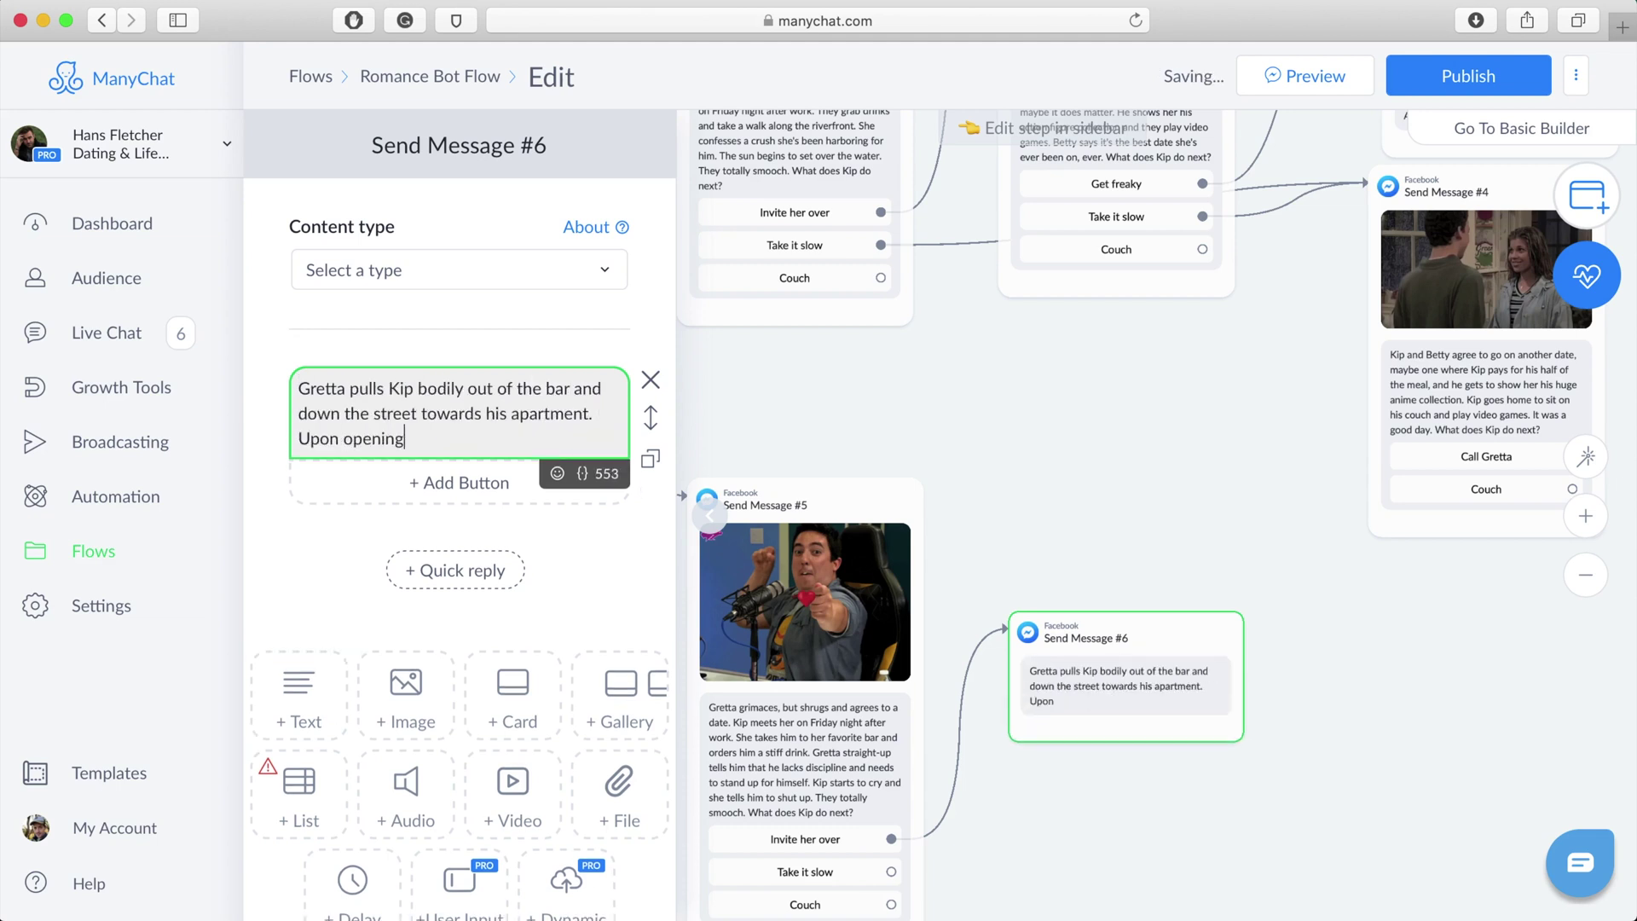
{"action": "type", "text": " the door, Kip starts to apologize for the piles of trash and manga scattered around his apartment, but Gretta gets angry and"}
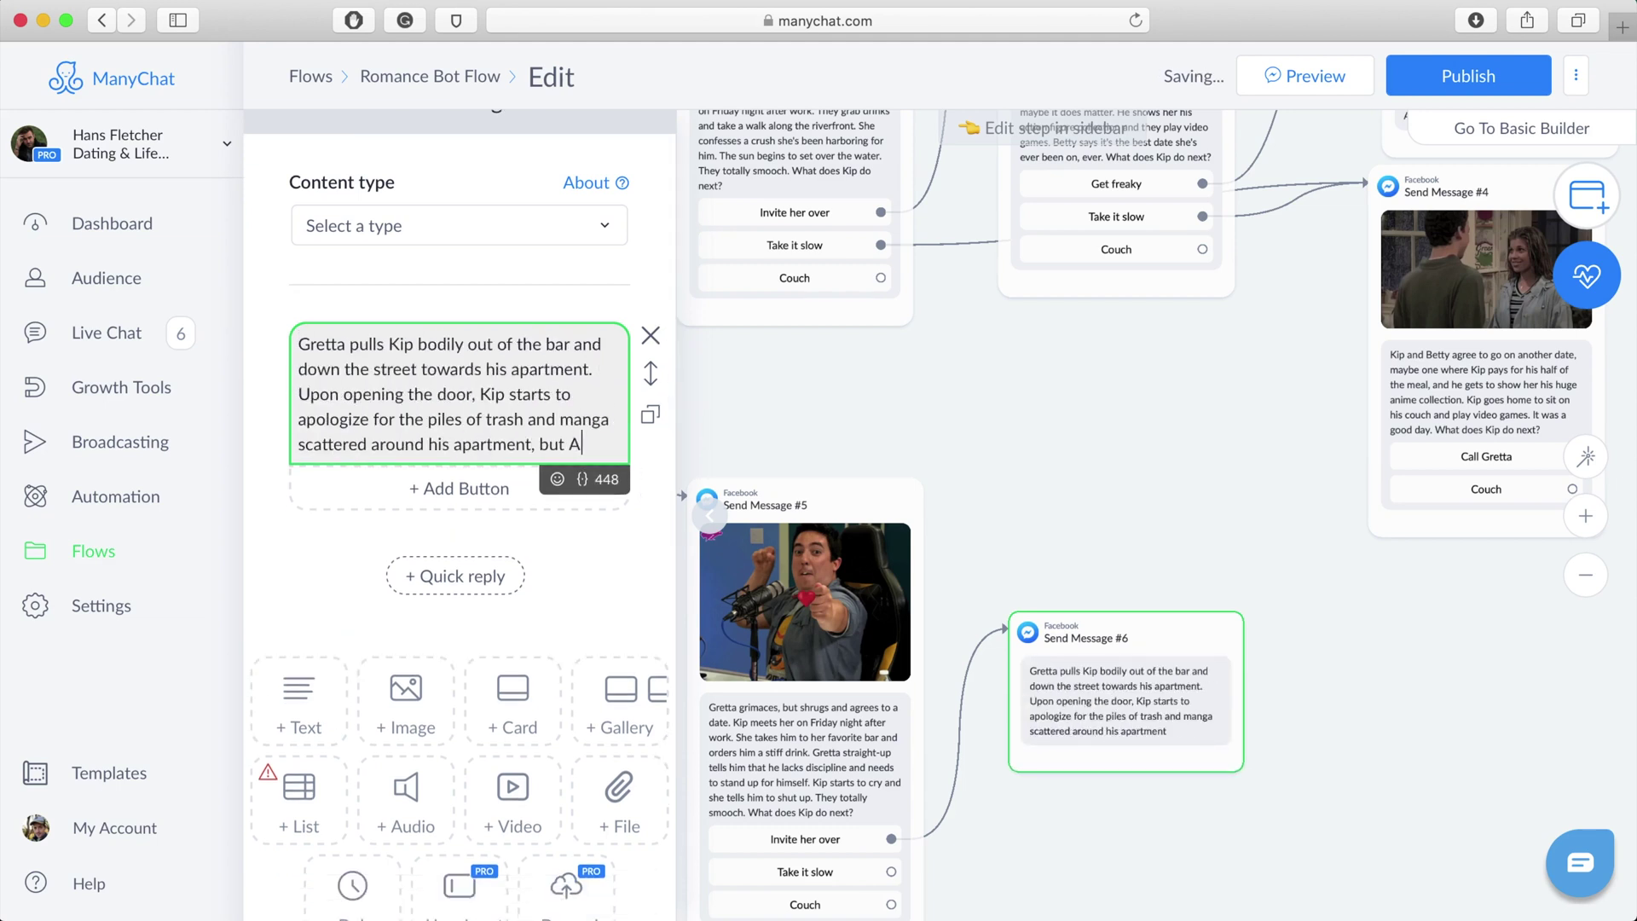
{"action": "type", "text": " tells him that he needs to take better care of himself. All he really wants"}
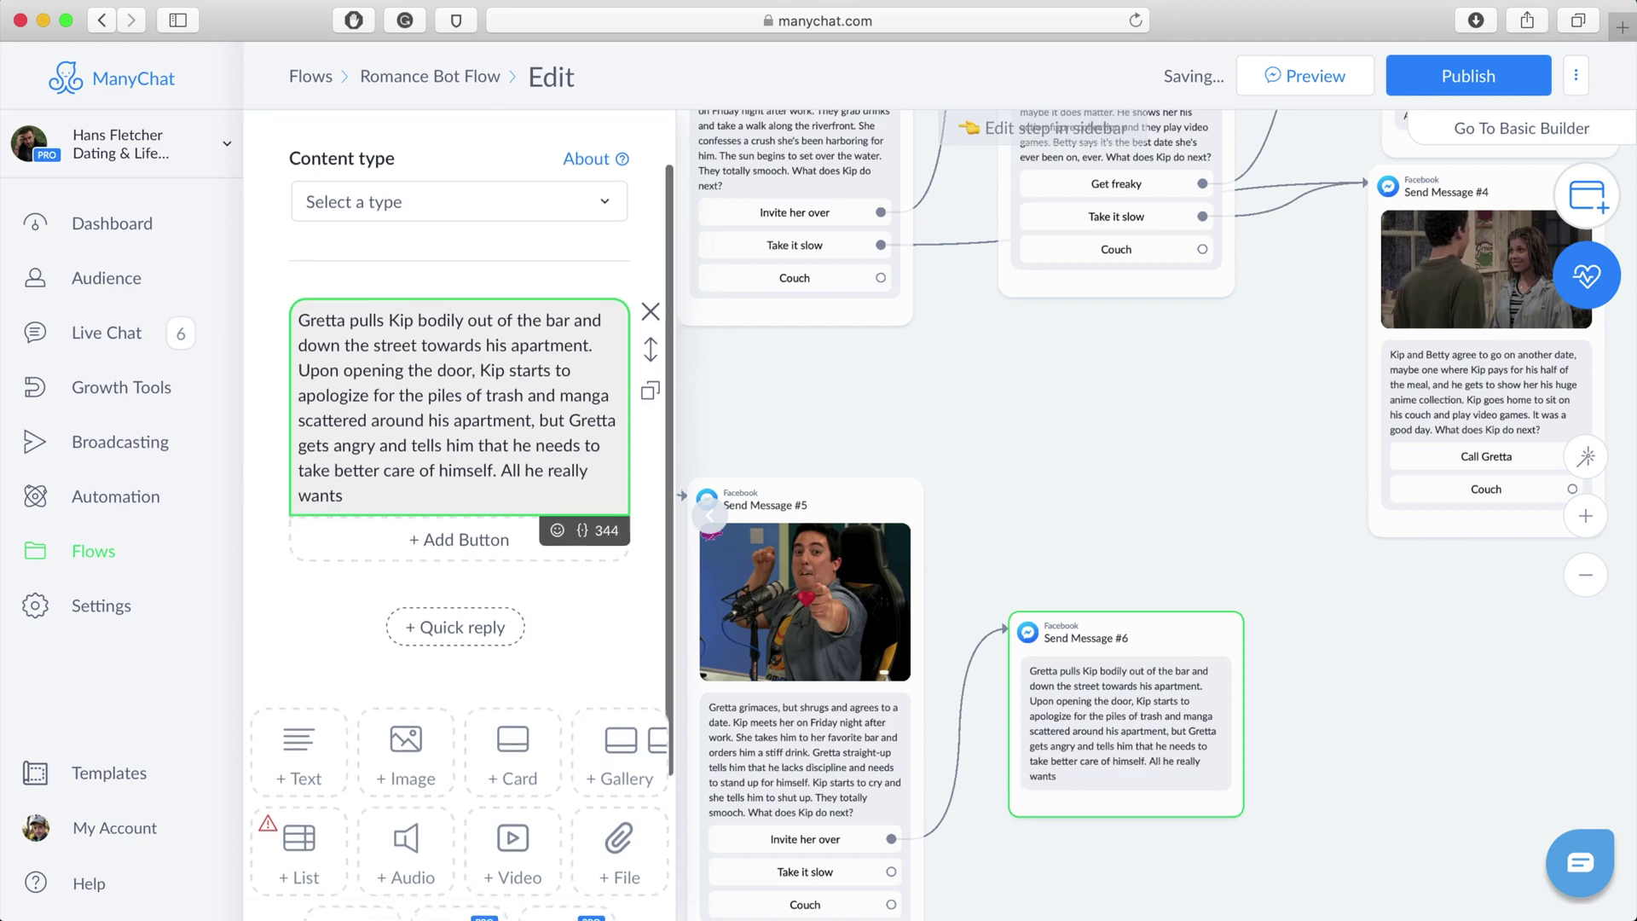
{"action": "type", "text": " to do is show her his action figure collection and play video games, but she's getting a little frisky. What does Kip do next?"}
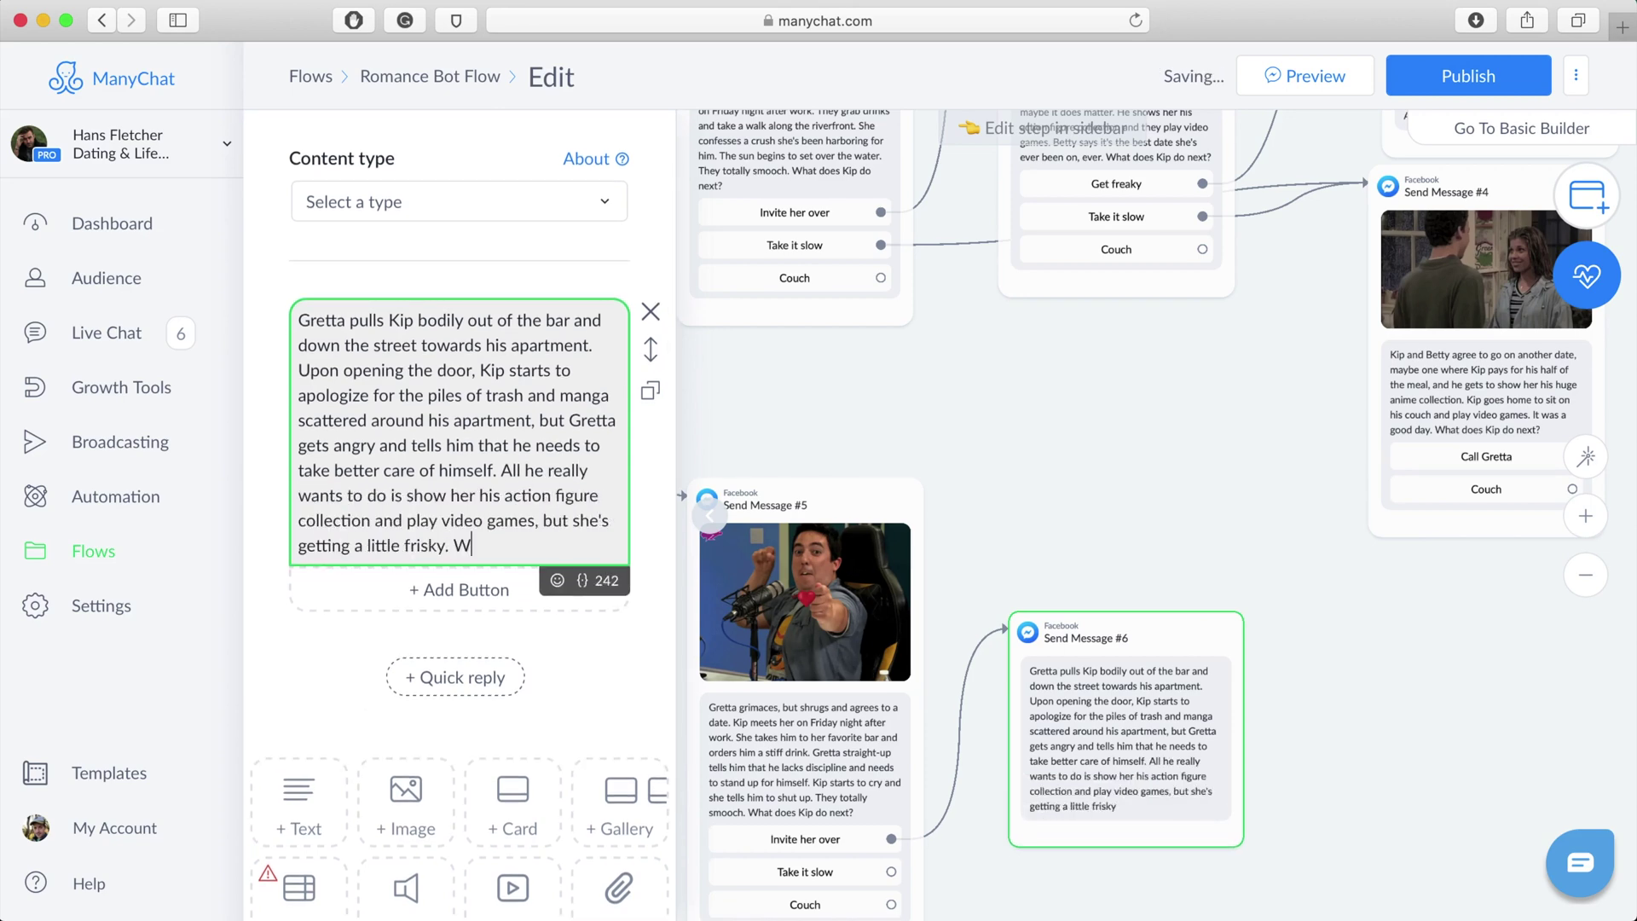
{"action": "left_click", "coordinate": [406, 862]}
{"action": "key", "text": "Down"}
{"action": "key", "text": "Down"}
{"action": "key", "text": "Down"}
{"action": "key", "text": "Down"}
{"action": "key", "text": "Down"}
{"action": "key", "text": "Down"}
{"action": "key", "text": "Down"}
{"action": "key", "text": "Down"}
{"action": "key", "text": "Down"}
{"action": "key", "text": "Down"}
{"action": "key", "text": "Down"}
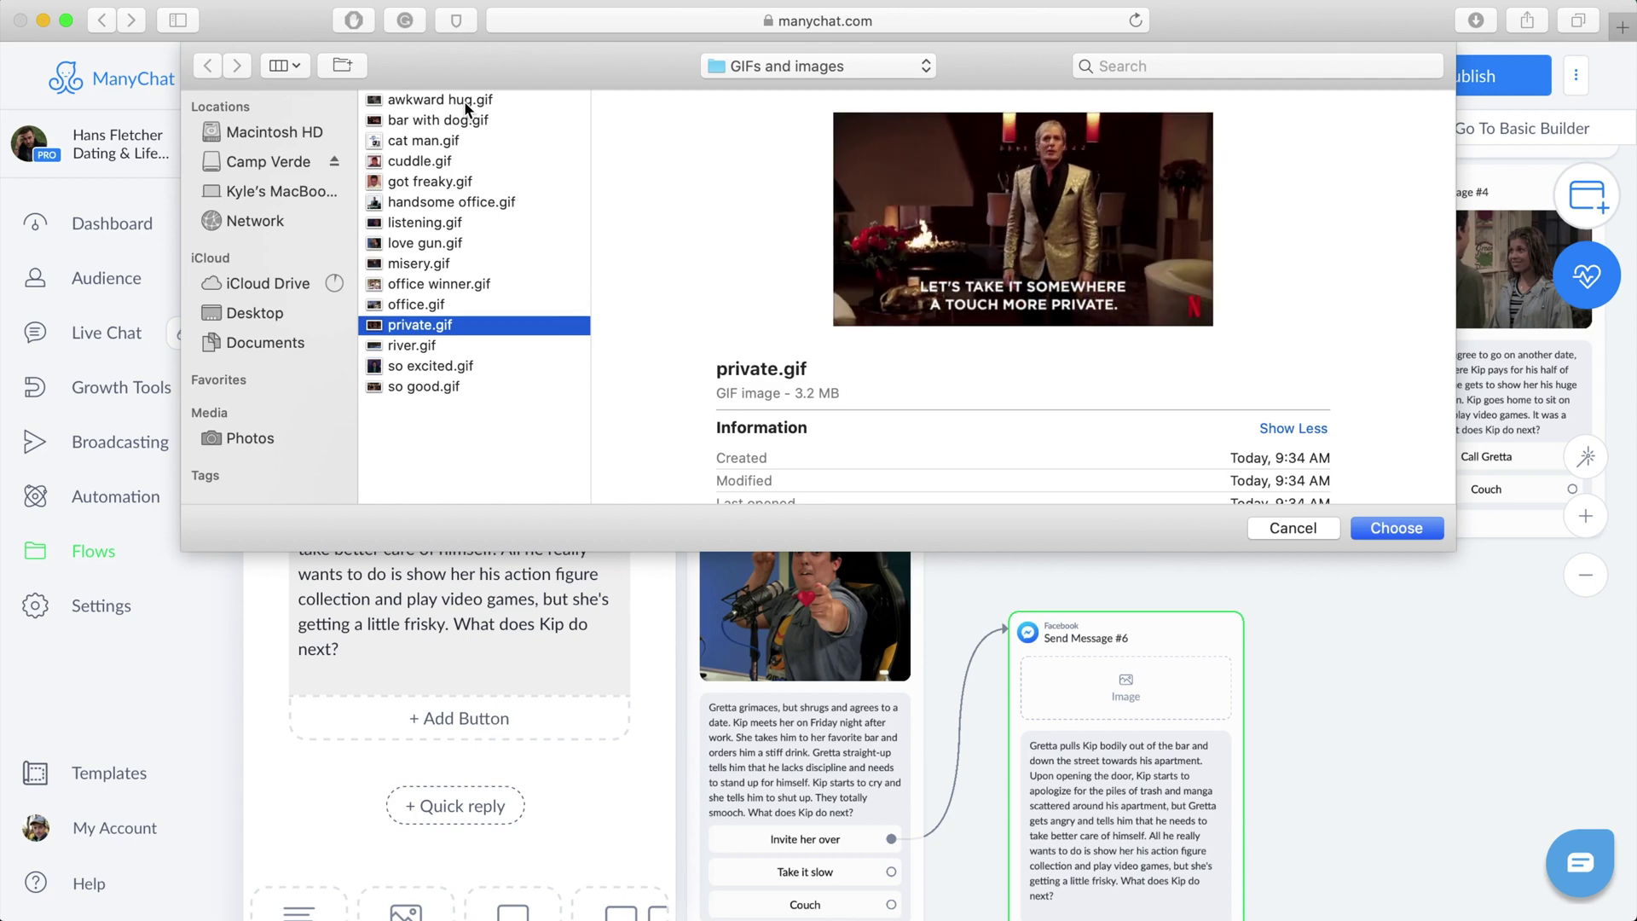
{"action": "key", "text": "Return"}
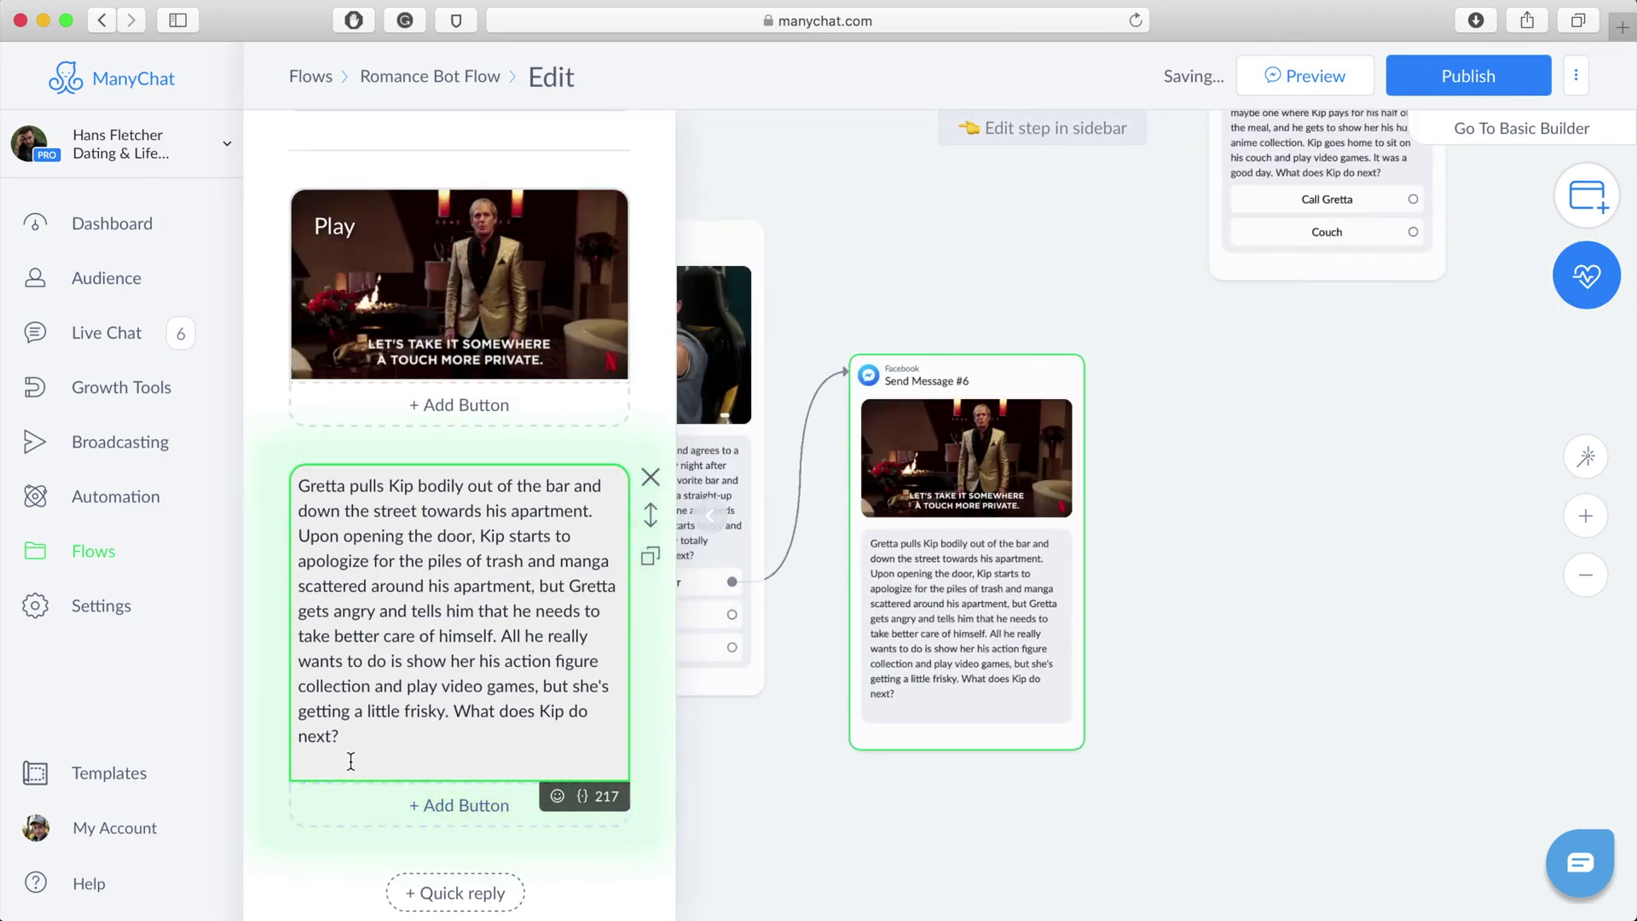
Add Get freaky, Take it slow and Couch buttons, then write the Kip-and-Gretta ending text
{"action": "left_click", "coordinate": [355, 803]}
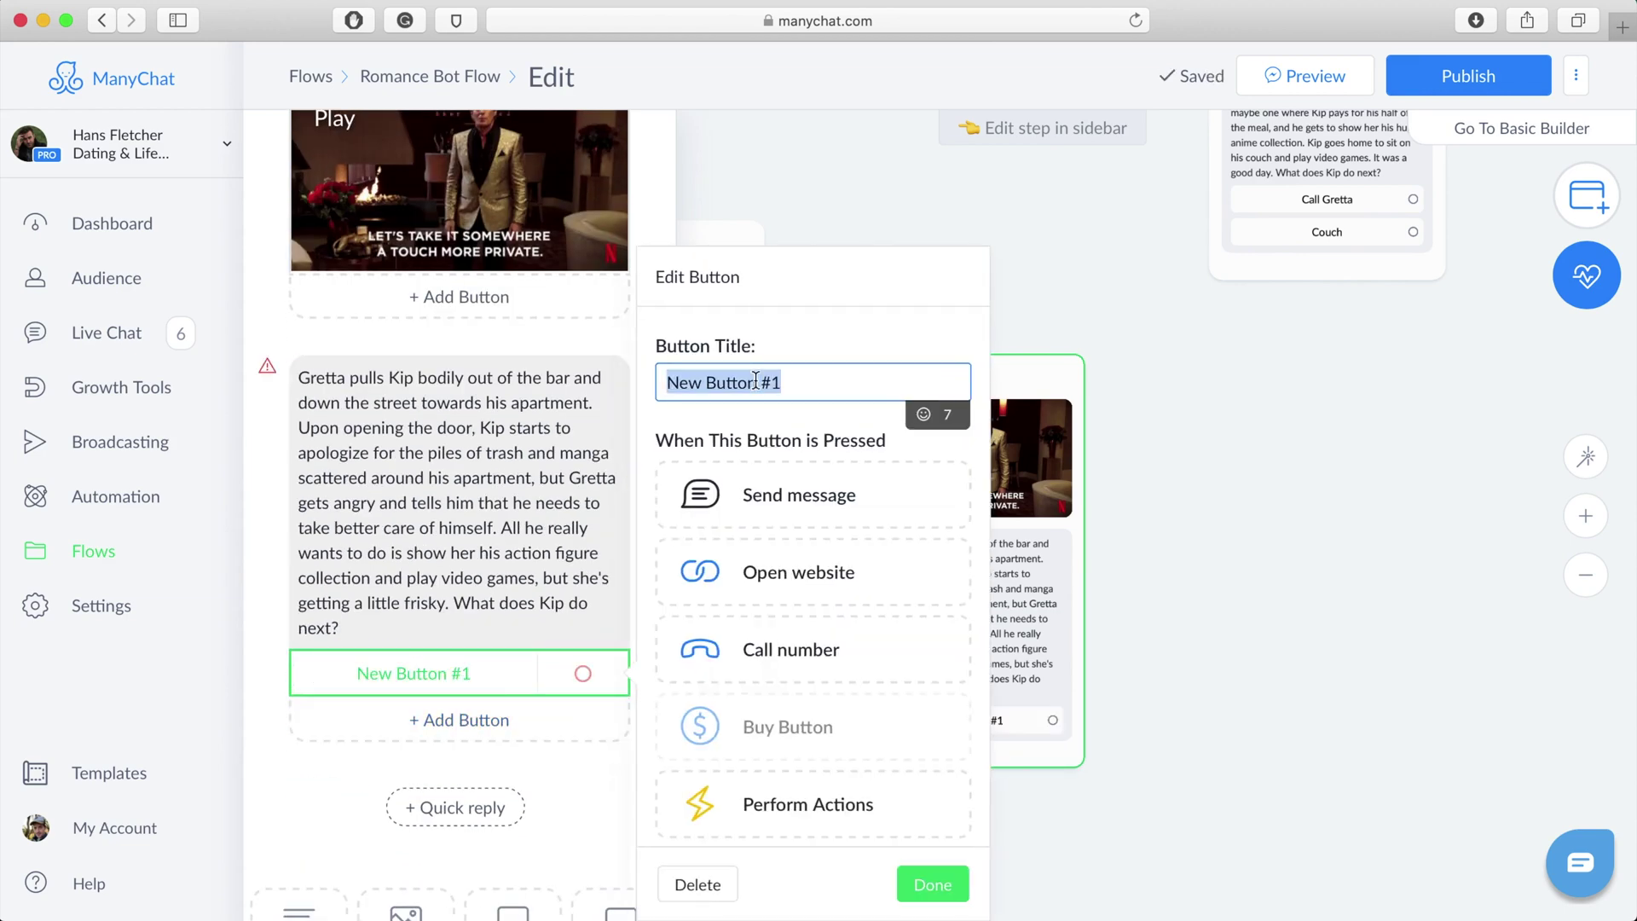
{"action": "type", "text": "Get freaky"}
{"action": "key", "text": "Return"}
{"action": "type", "text": "Take it slow"}
{"action": "key", "text": "Return"}
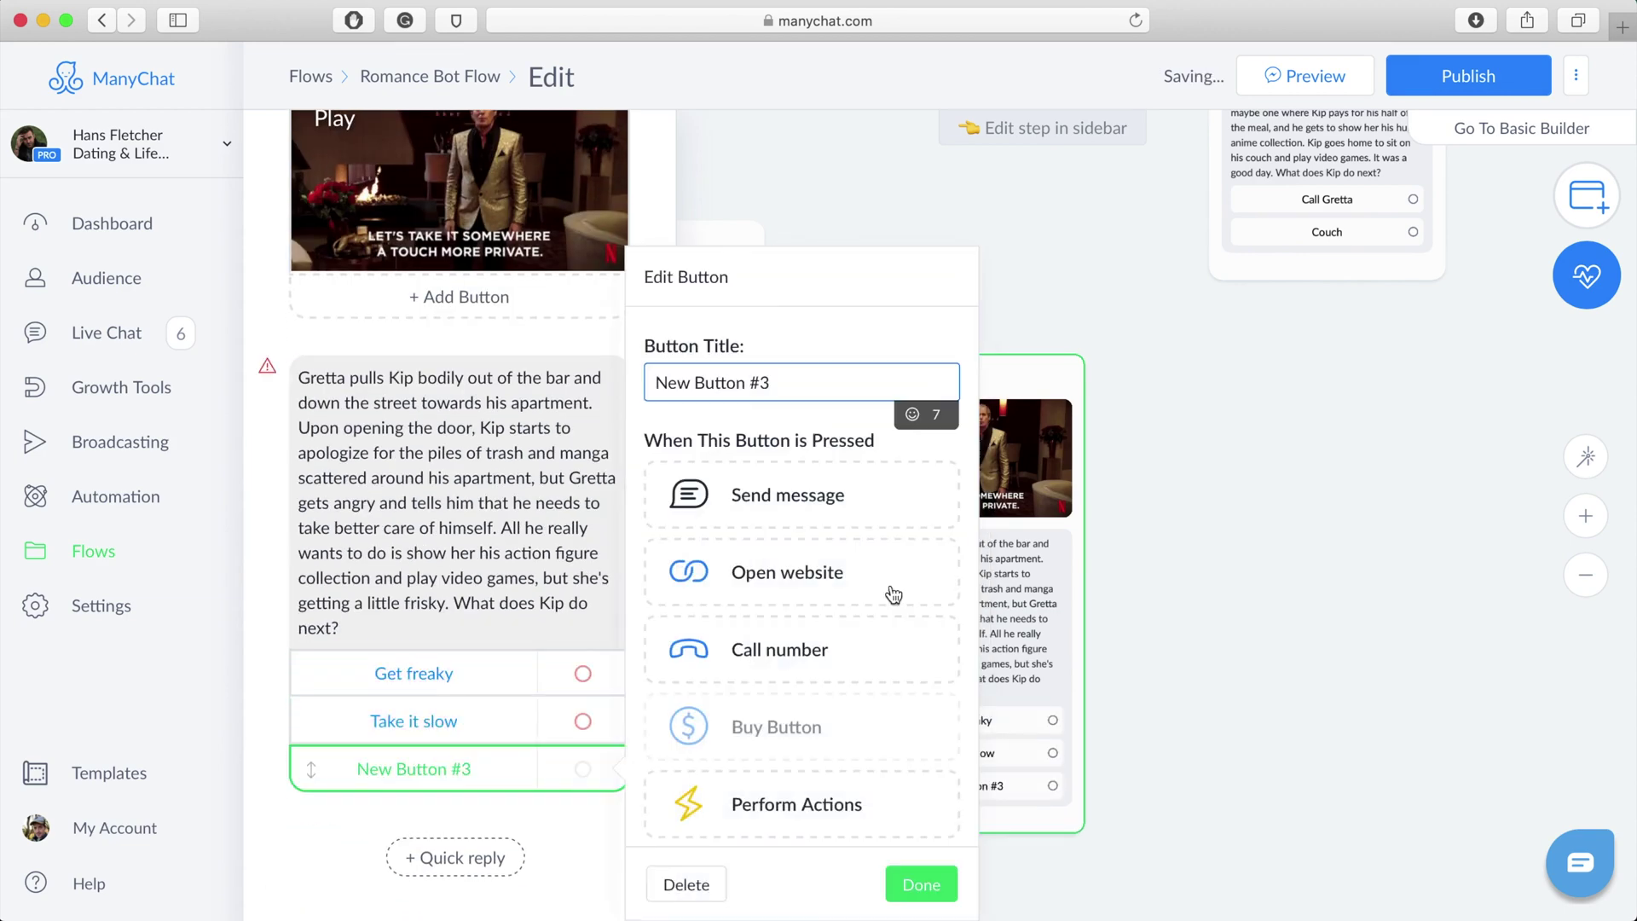
{"action": "type", "text": "Couch"}
{"action": "left_click", "coordinate": [1082, 577]}
{"action": "type", "text": "Kip and"}
{"action": "type", "text": " Gretta get freaky. It was the best. Kip is mildly traumatized but the event gets him to start putting his life in order. Six years later, Kip is now COPY MANAGER, and Gretta, now a C-level executive at an accounting firm, pays regular visits to ensure he's taking c"}
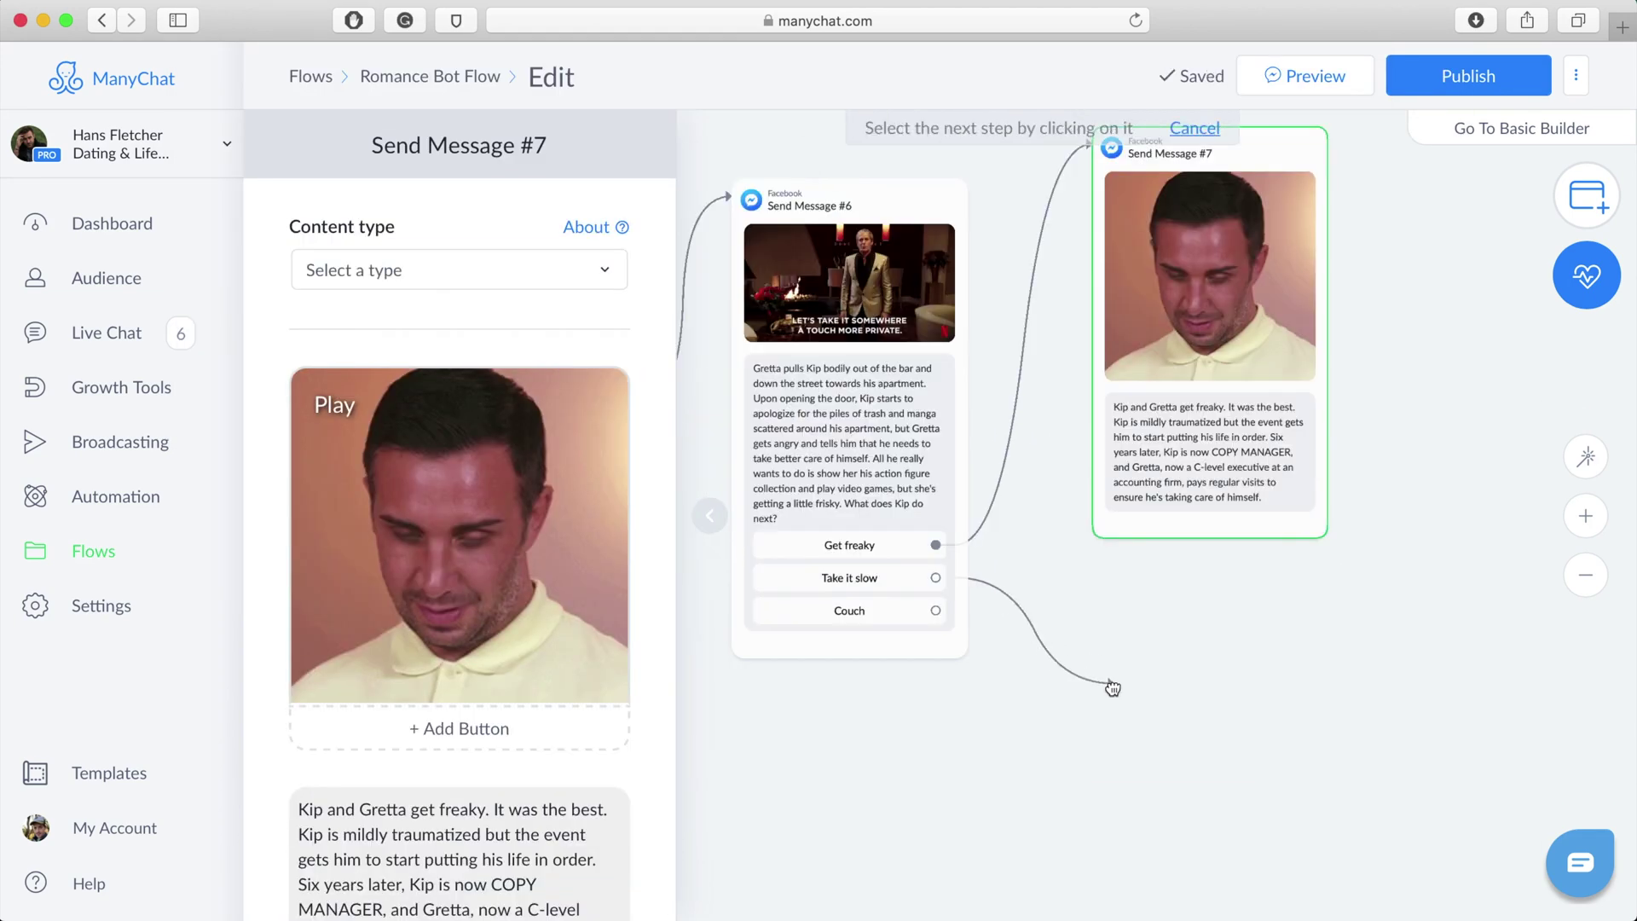
Link Take it slow to a new message with an image and Call Betty and Couch buttons
{"action": "left_click", "coordinate": [1111, 685]}
{"action": "left_click", "coordinate": [1173, 356]}
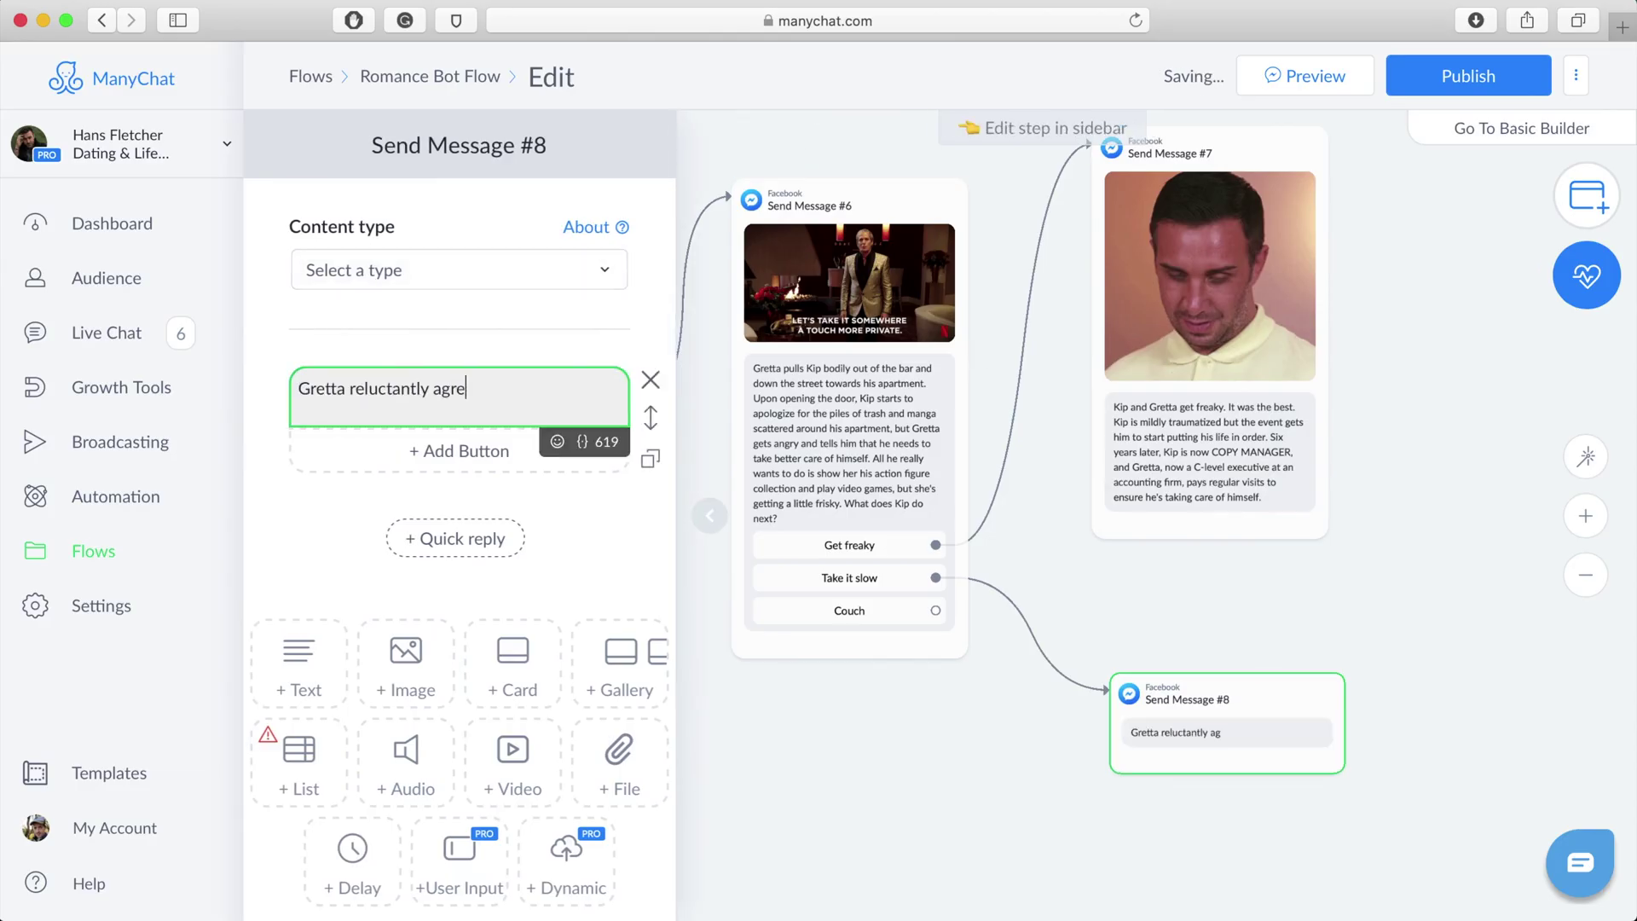
{"action": "left_click", "coordinate": [406, 793]}
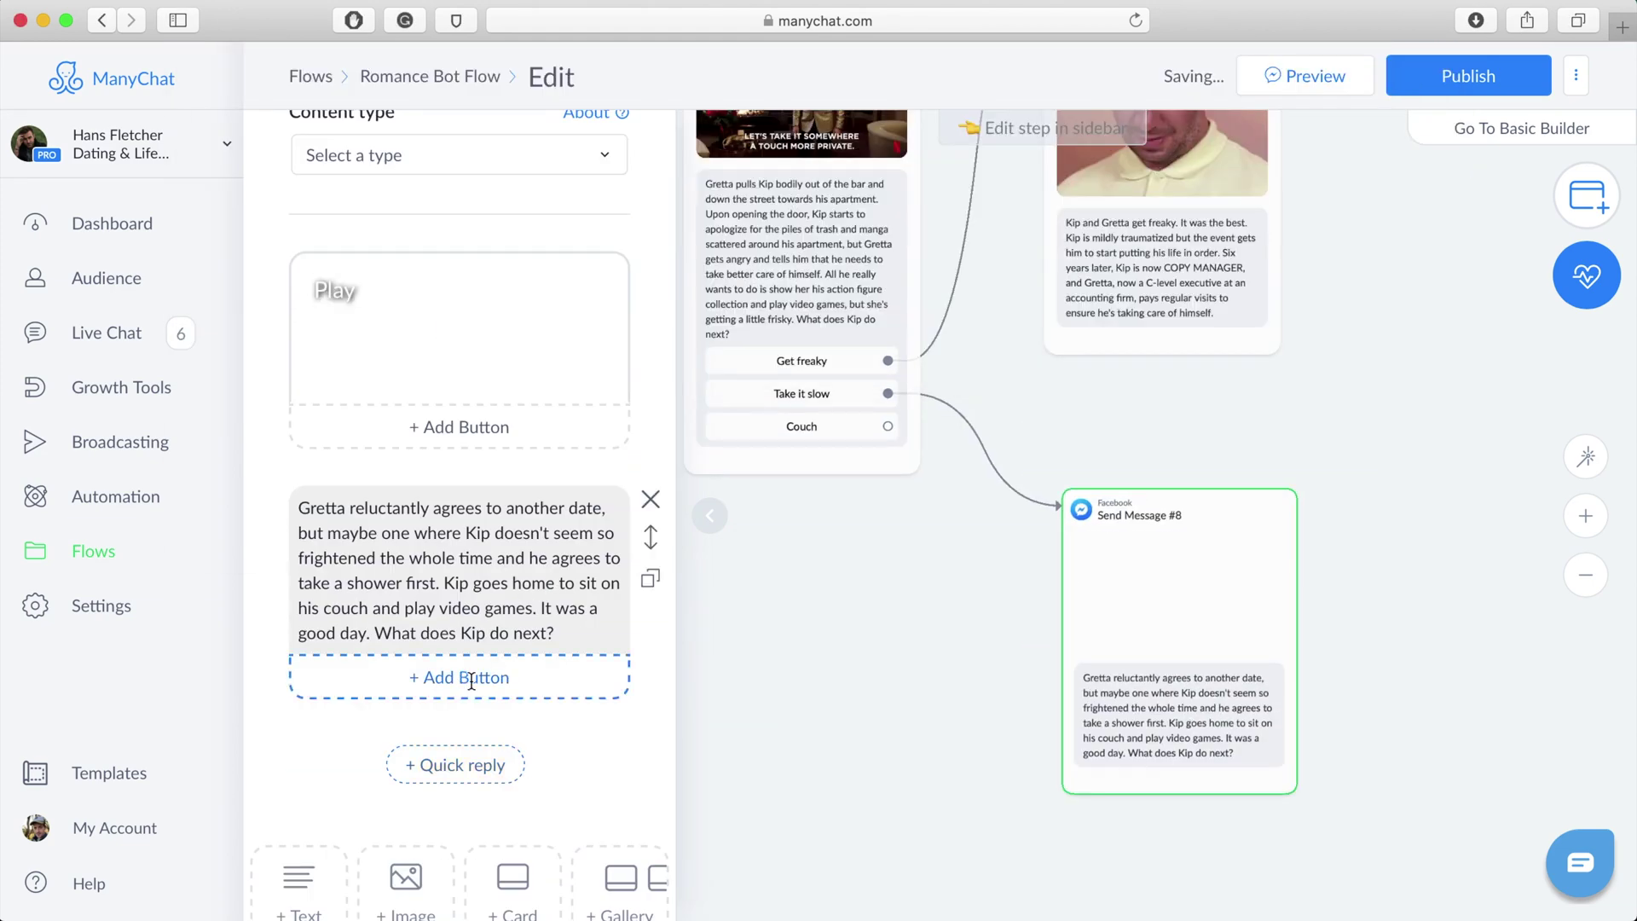
{"action": "left_click", "coordinate": [457, 676]}
{"action": "type", "text": "Call Betty"}
{"action": "left_click", "coordinate": [457, 767]}
{"action": "type", "text": "Couch"}
Link Couch to a new couch-ending message with its story text and handsome office.gif
{"action": "left_click", "coordinate": [583, 767]}
{"action": "left_click", "coordinate": [889, 792]}
{"action": "type", "text": "Kip stays"}
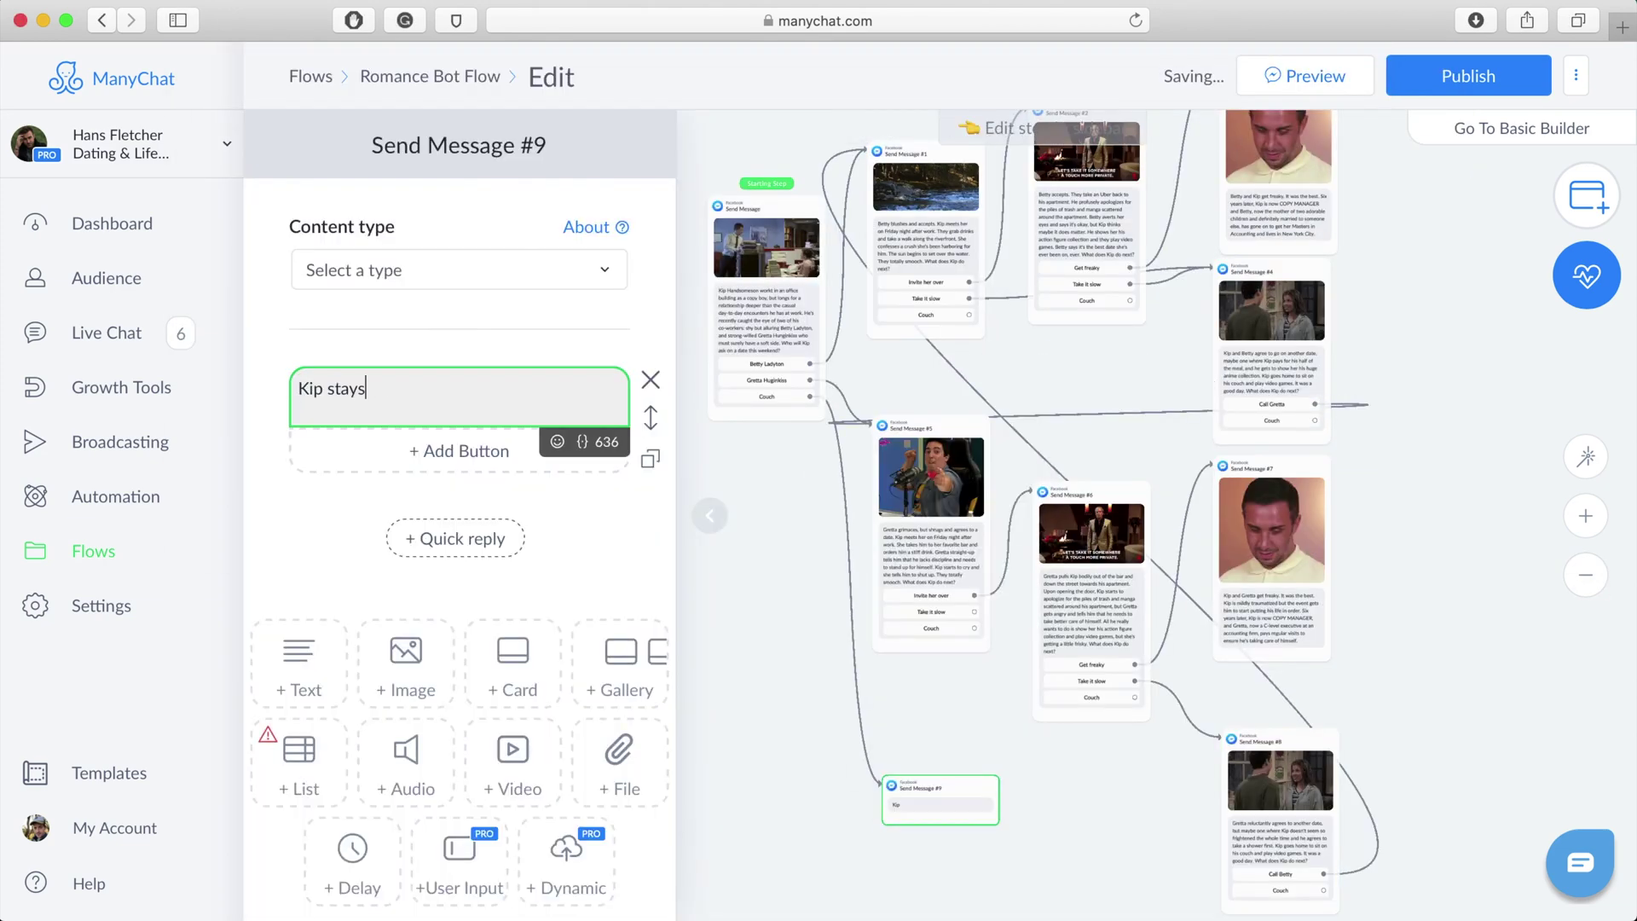
{"action": "type", "text": " home on his couch on Friday, which is so well-worned that it conforms to the shape of his body. He plays dating sims and thinks about ordering out but remembers he's on a budget and has a ton of ramen anyway. At home surrounded by action figures, anime posters, and piles of stinking garbage, Kip feels at peace. Six years later, Kip is now COPY MANAGER and has two cats."}
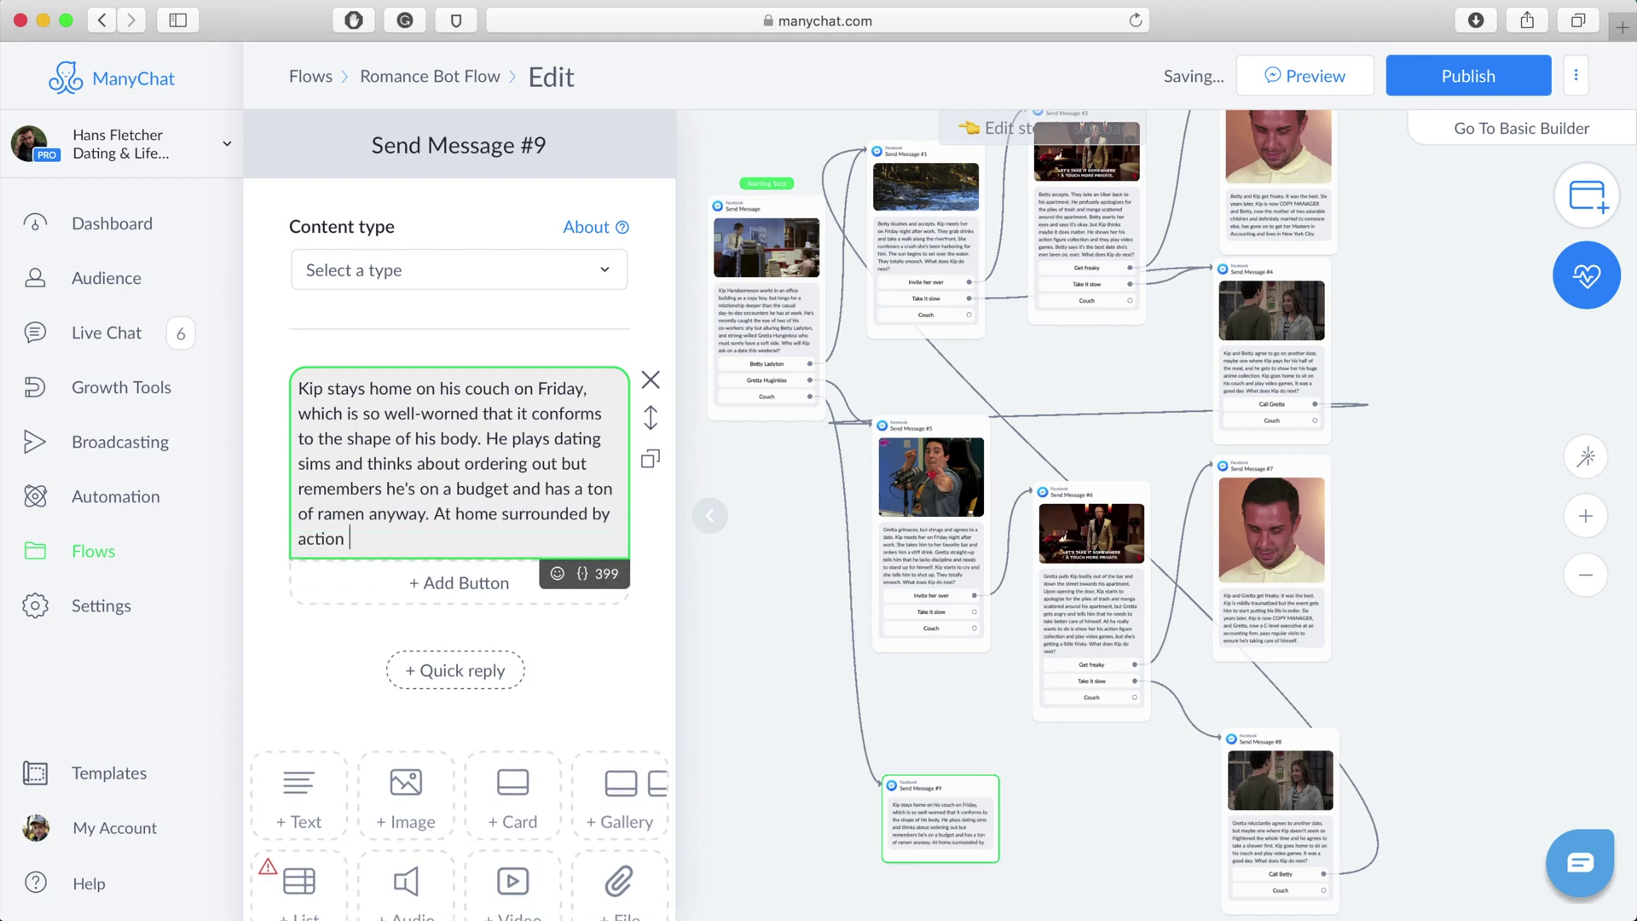
{"action": "left_click", "coordinate": [406, 776]}
{"action": "left_click", "coordinate": [431, 365]}
{"action": "double_click", "coordinate": [452, 202]}
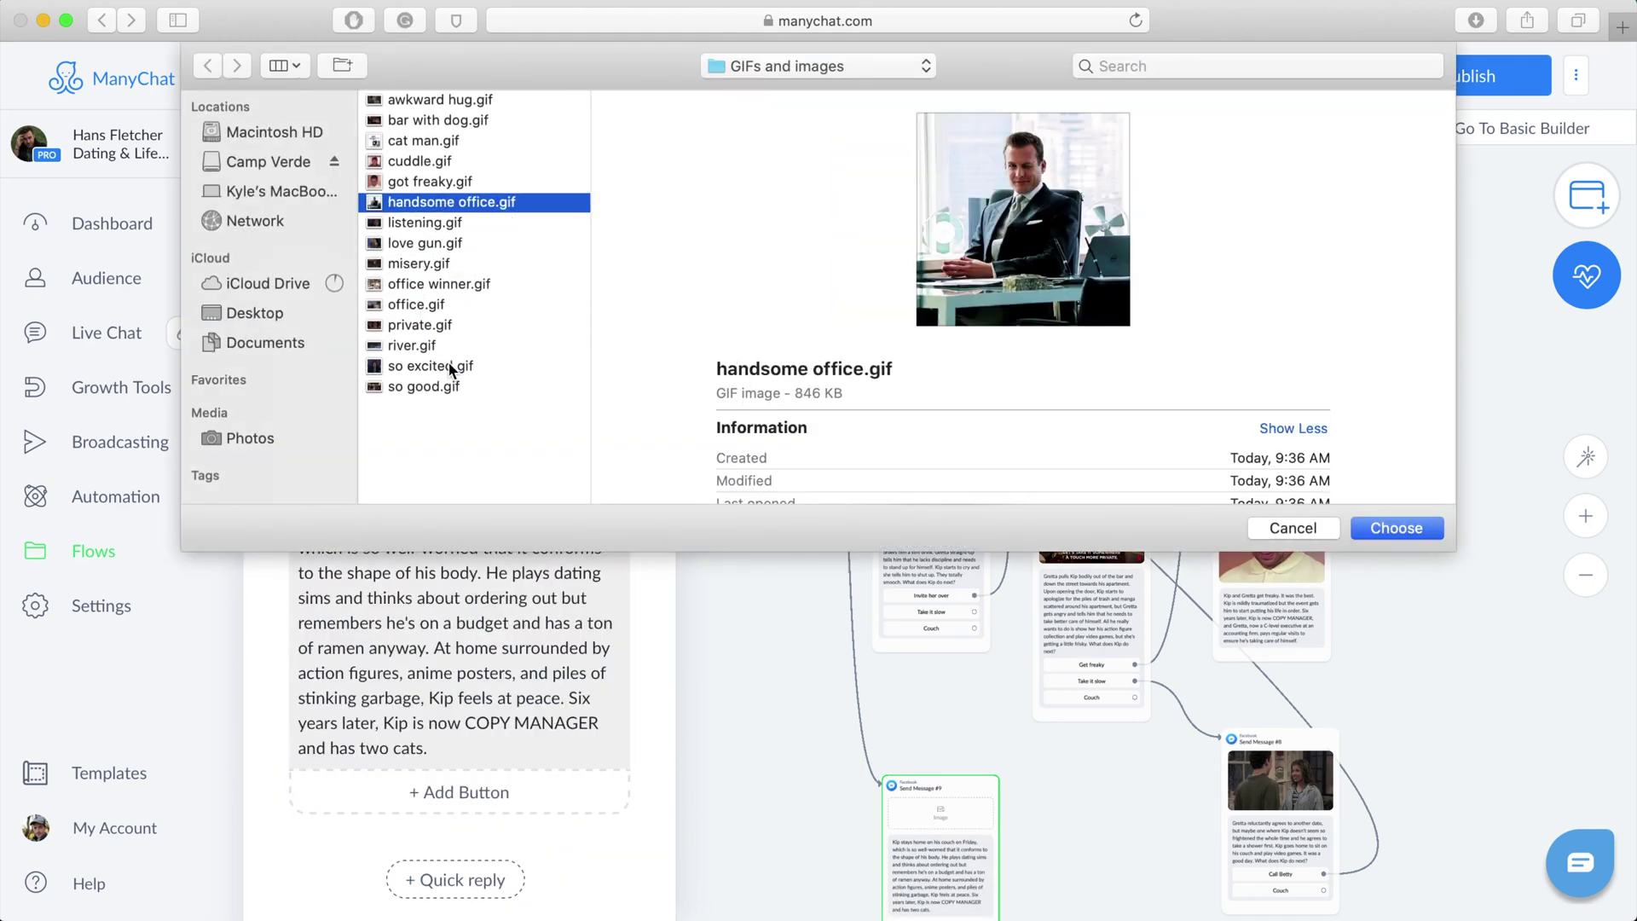
Link each Couch choice, plus Send Message #8's Call Betty, to the couch-ending Send Message #9
{"action": "left_click_drag", "start_coordinate": [971, 320], "coordinate": [946, 776]}
{"action": "left_click_drag", "start_coordinate": [1130, 300], "coordinate": [941, 780]}
{"action": "left_click_drag", "start_coordinate": [1315, 420], "coordinate": [938, 791]}
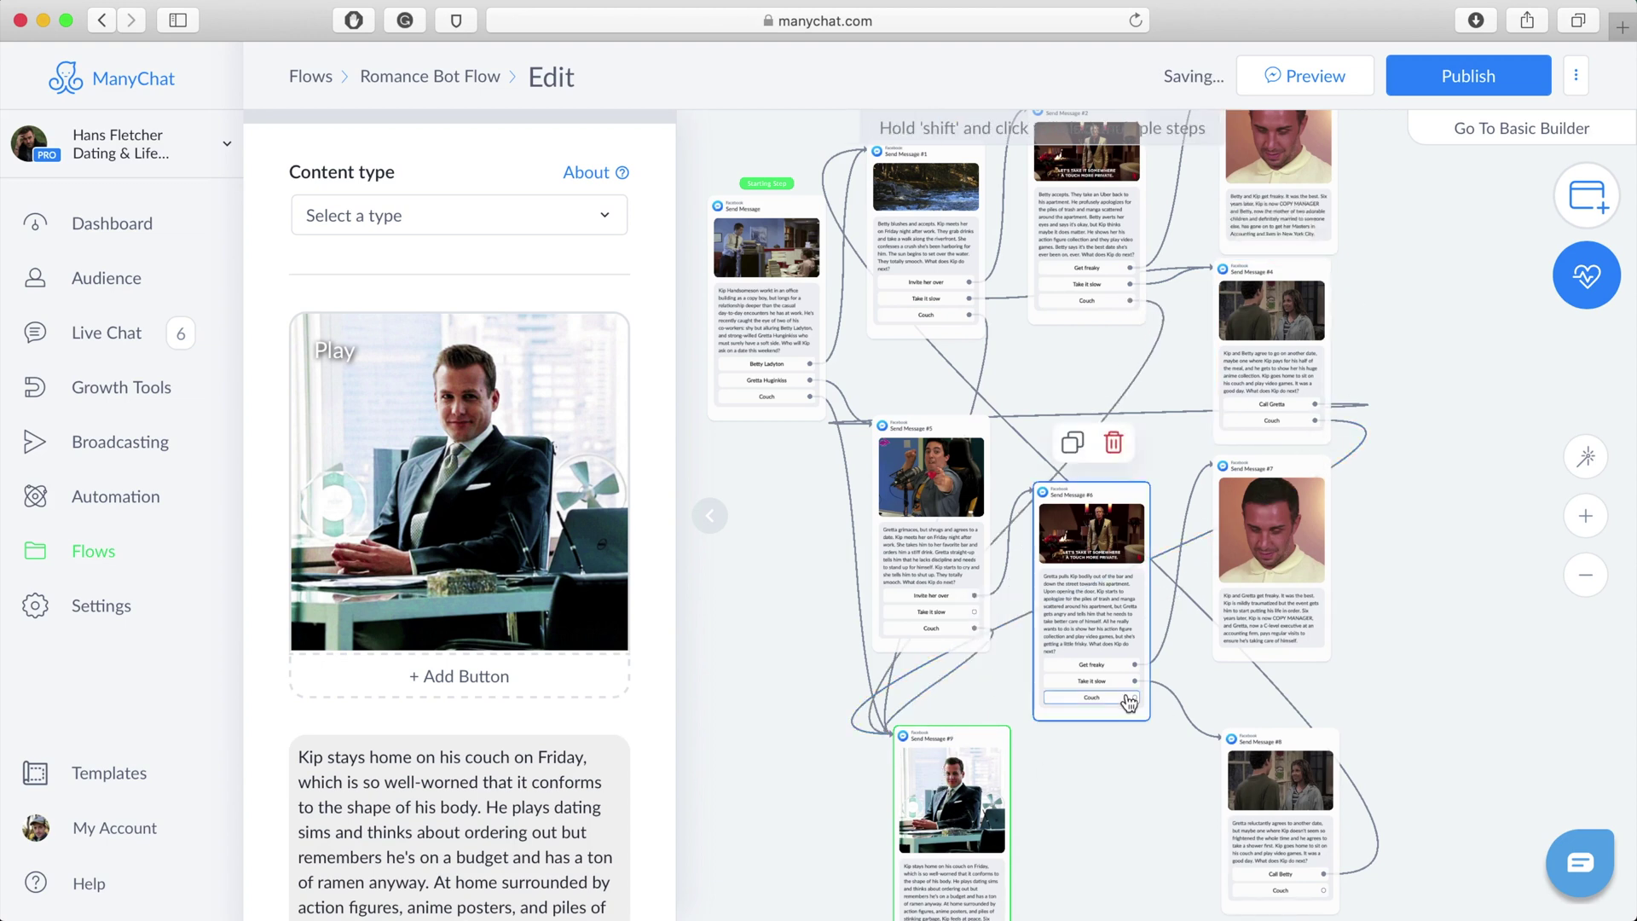
{"action": "left_click_drag", "start_coordinate": [1134, 697], "coordinate": [942, 788]}
{"action": "left_click_drag", "start_coordinate": [1323, 873], "coordinate": [927, 786]}
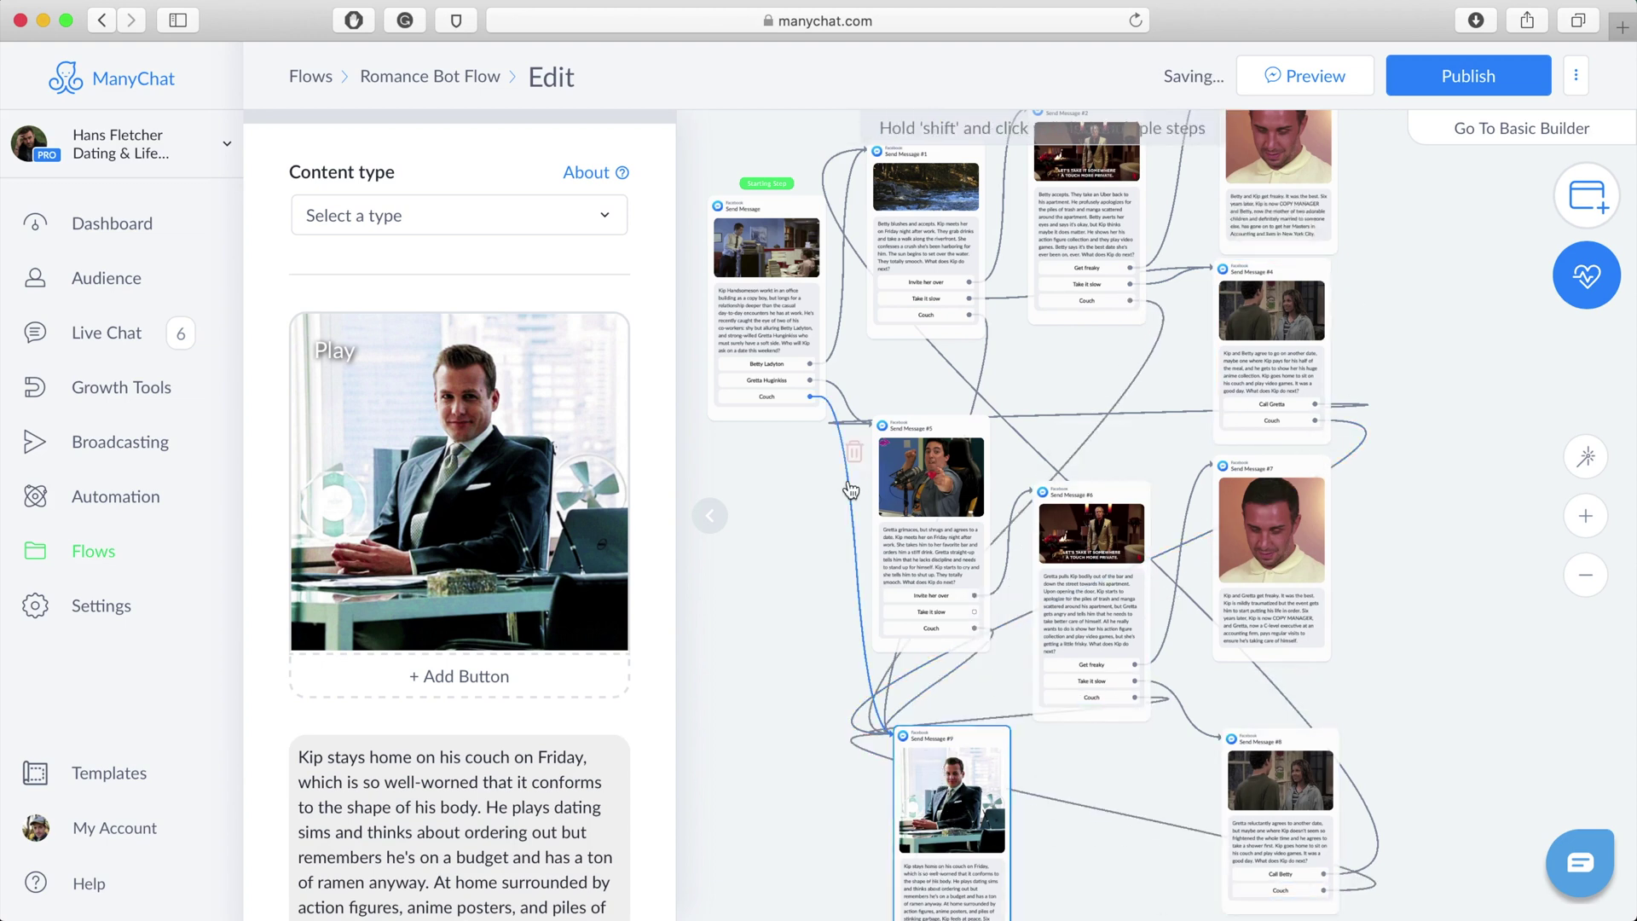
Bring the flow's starting step into view, select it, and open the Automation settings
{"action": "left_click_drag", "start_coordinate": [821, 513], "coordinate": [924, 596]}
{"action": "left_click", "coordinate": [884, 416]}
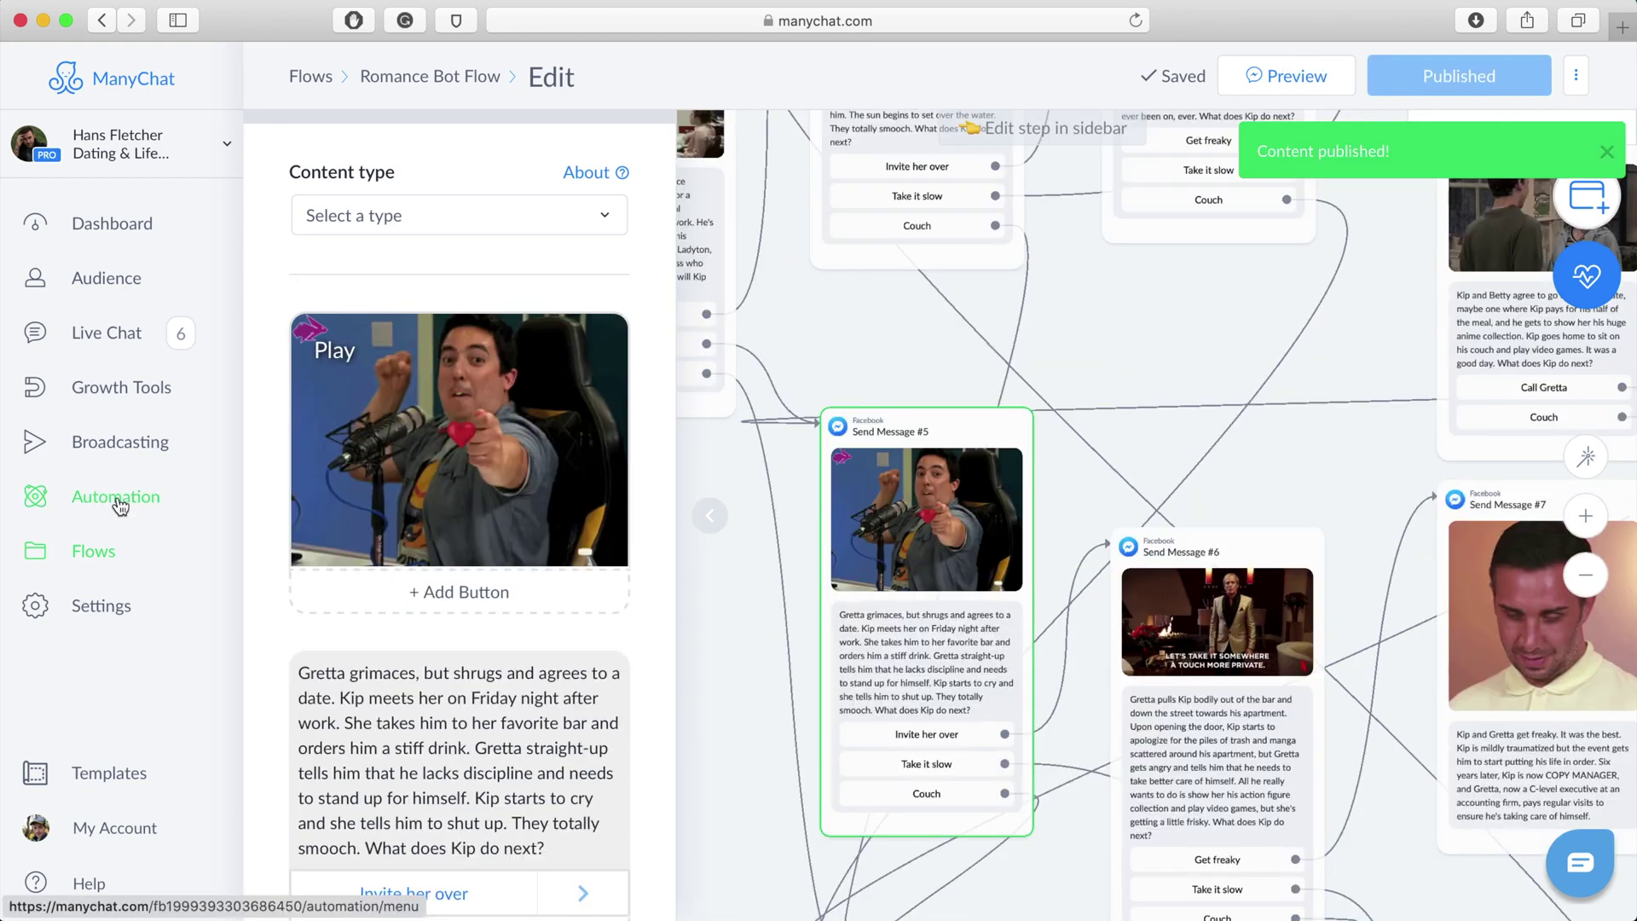
{"action": "left_click", "coordinate": [121, 504]}
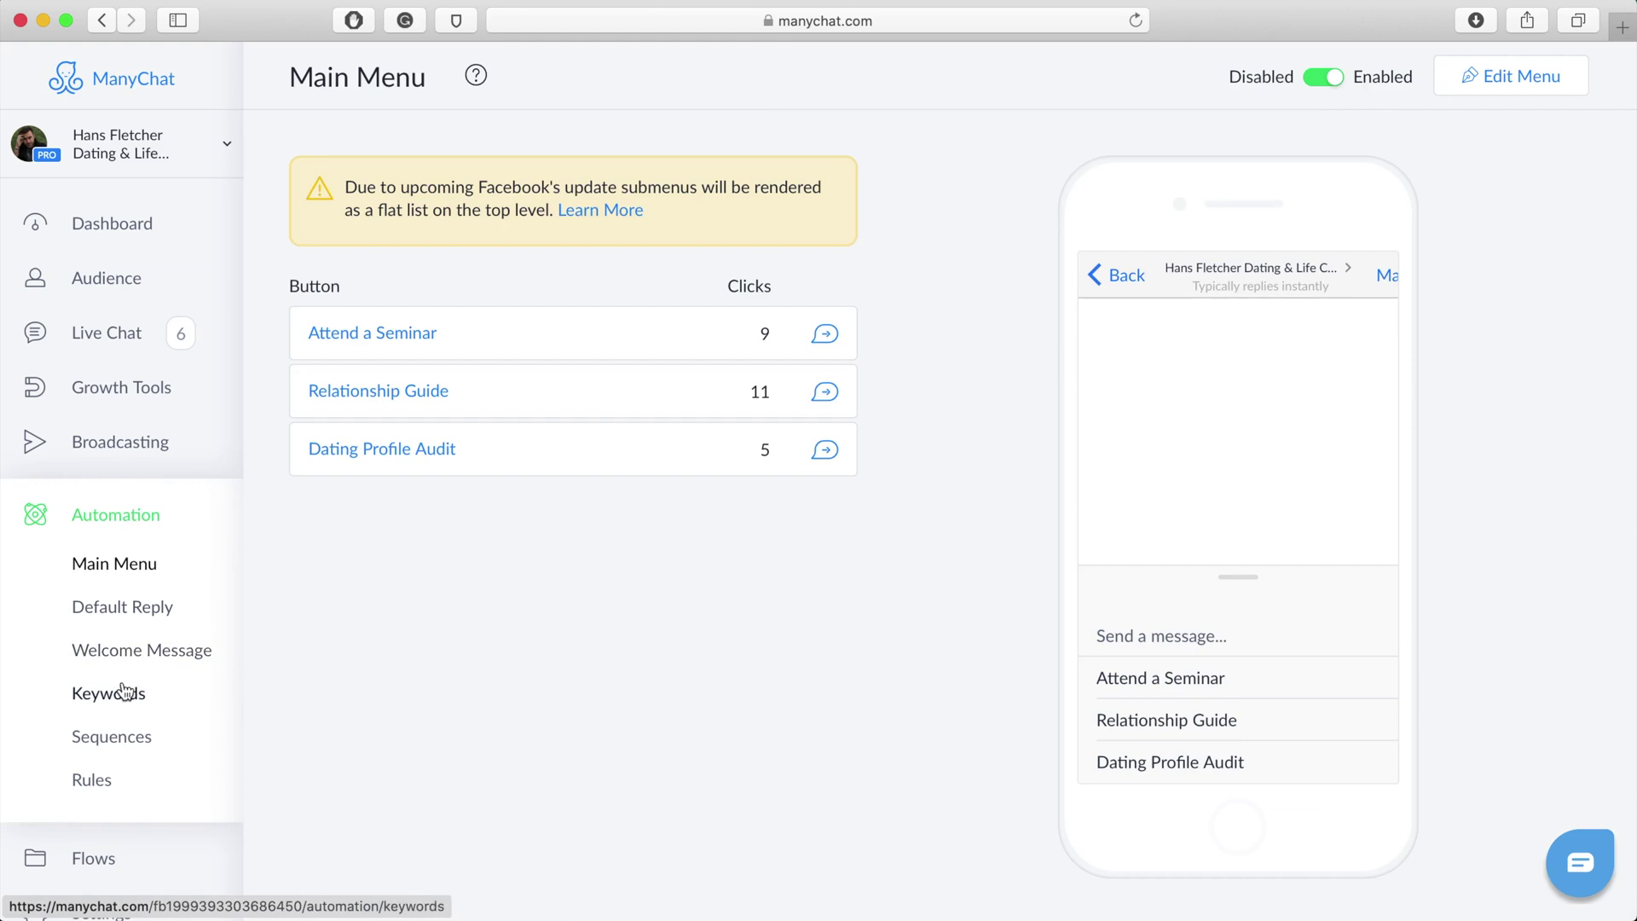
Create a Messenger keyword rule matching 'romance' or 'ROMANCE' under Automation > Keywords
{"action": "left_click", "coordinate": [128, 691]}
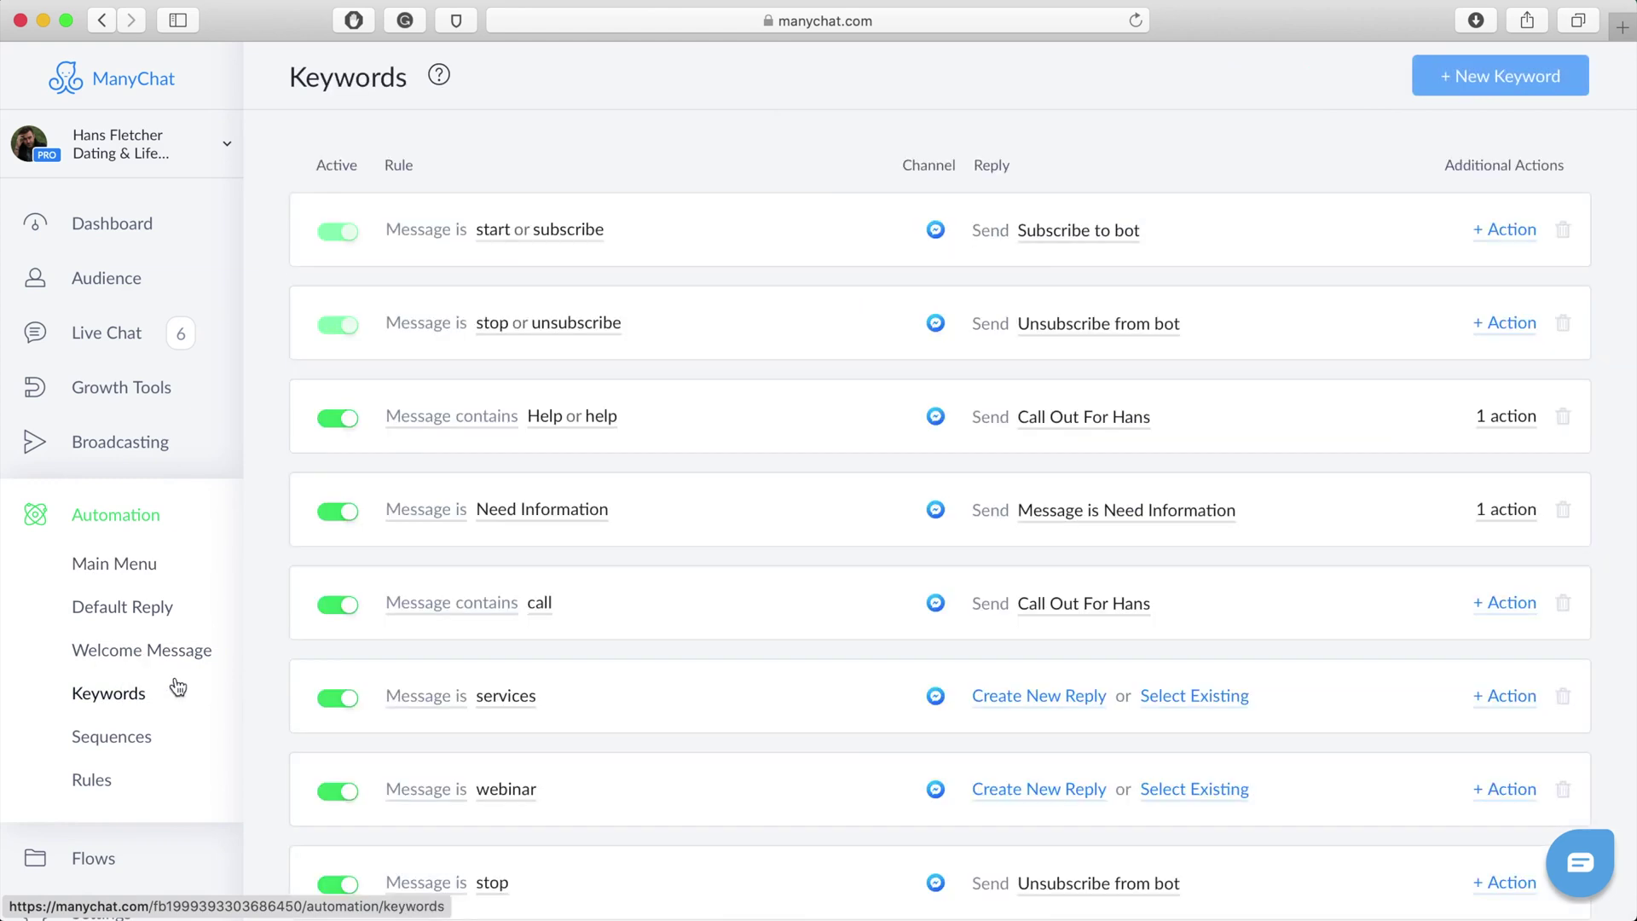
{"action": "left_click", "coordinate": [1516, 80]}
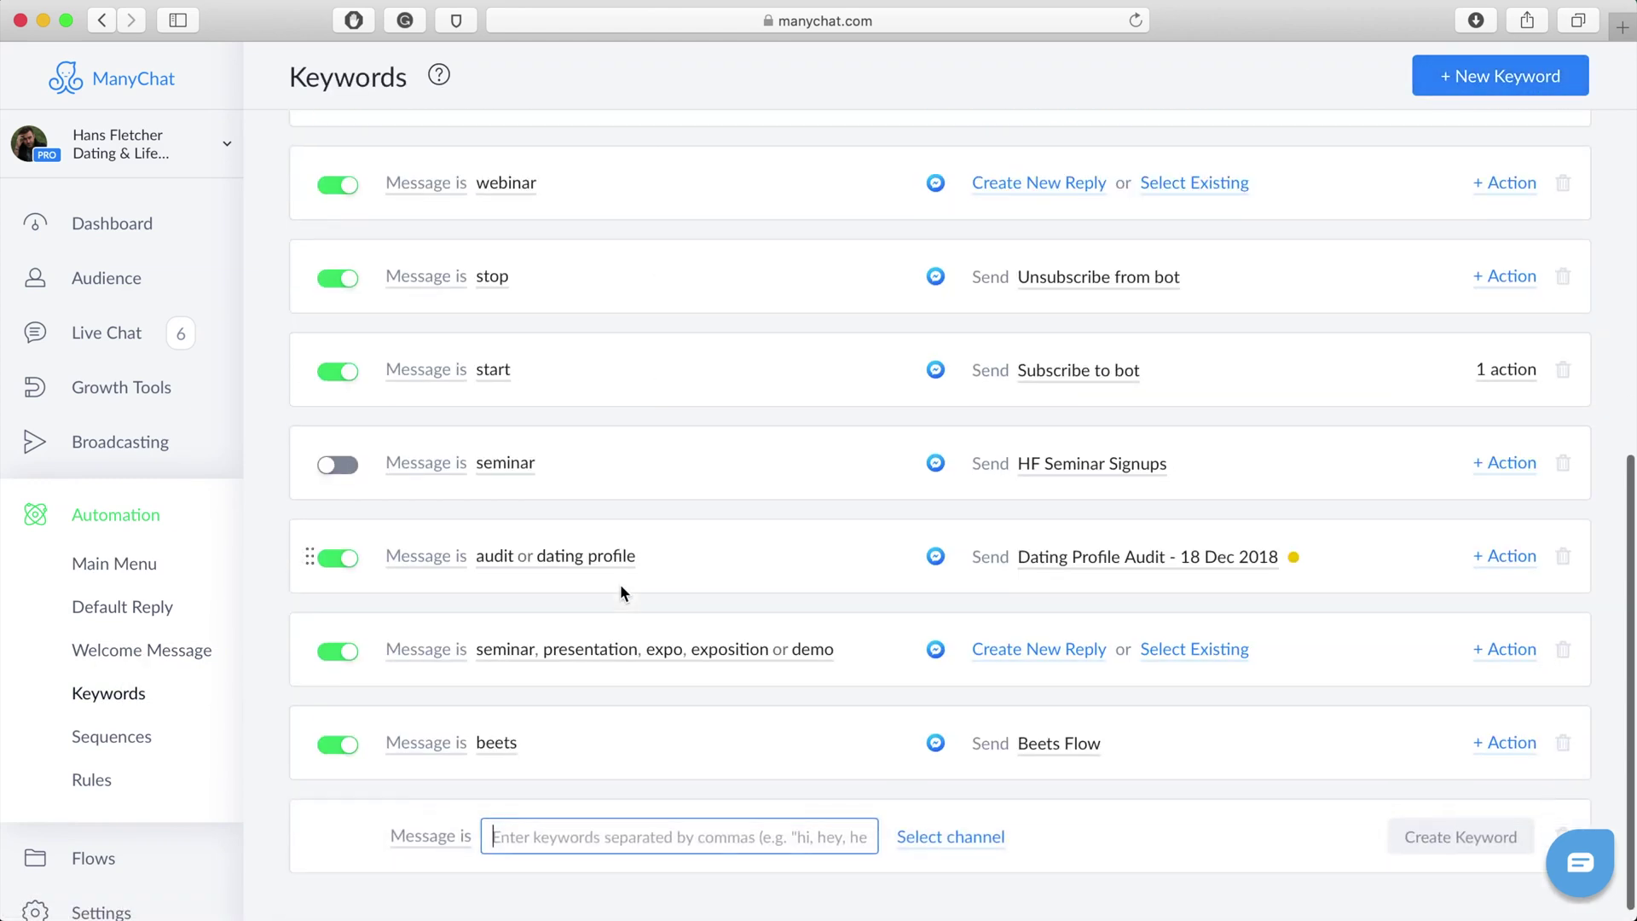
{"action": "type", "text": "romance, ROMANCE"}
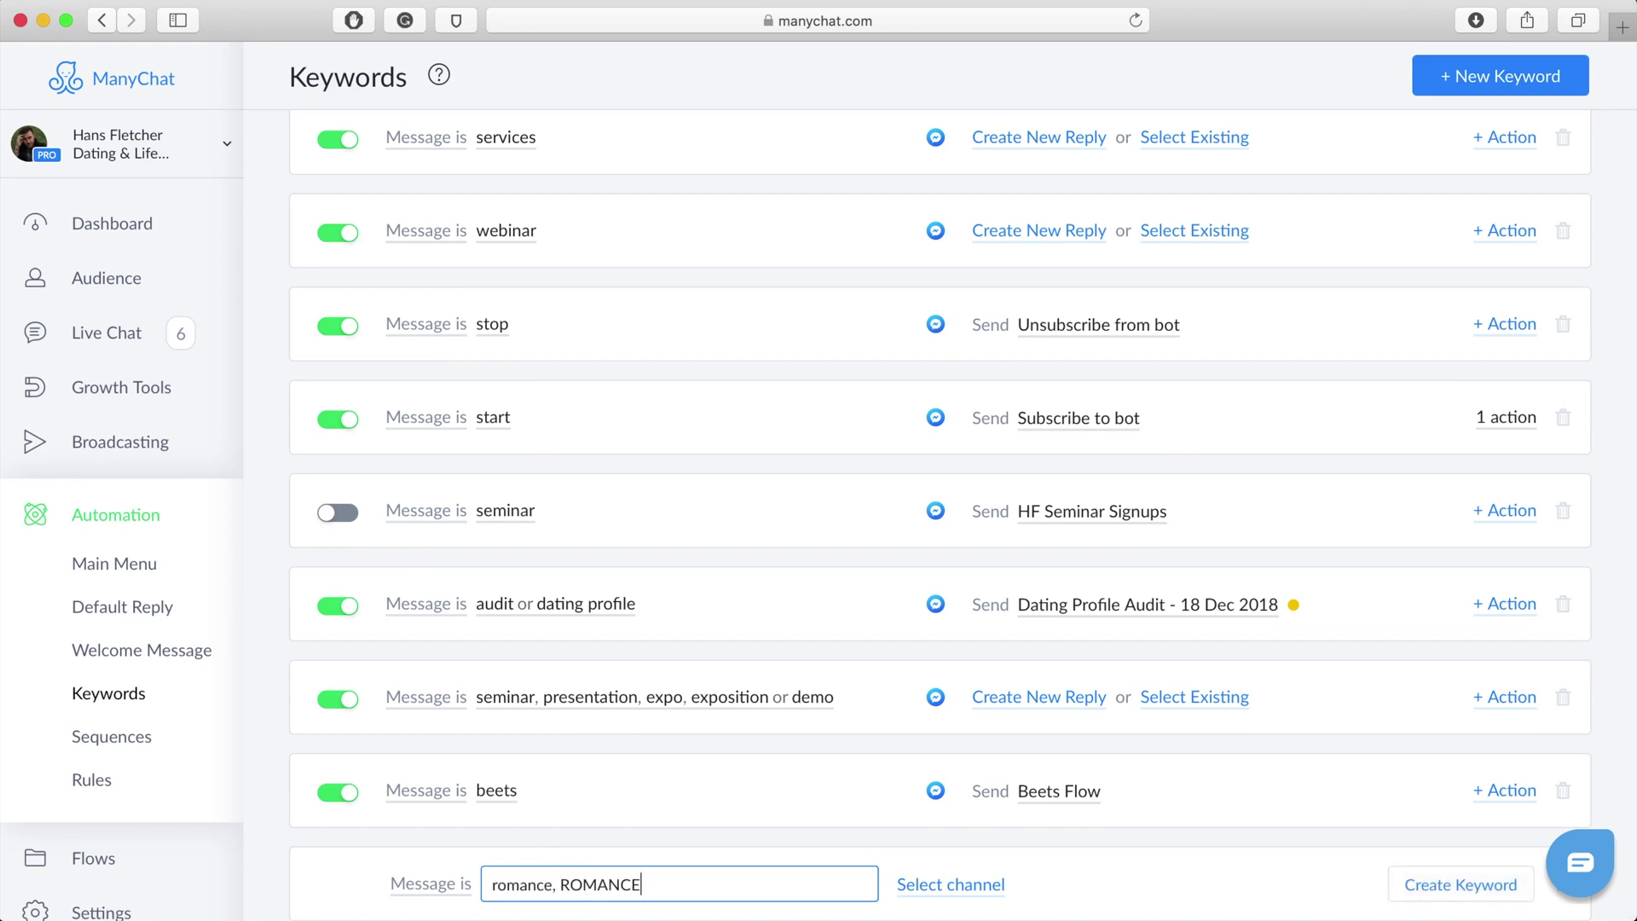
{"action": "left_click", "coordinate": [1097, 882]}
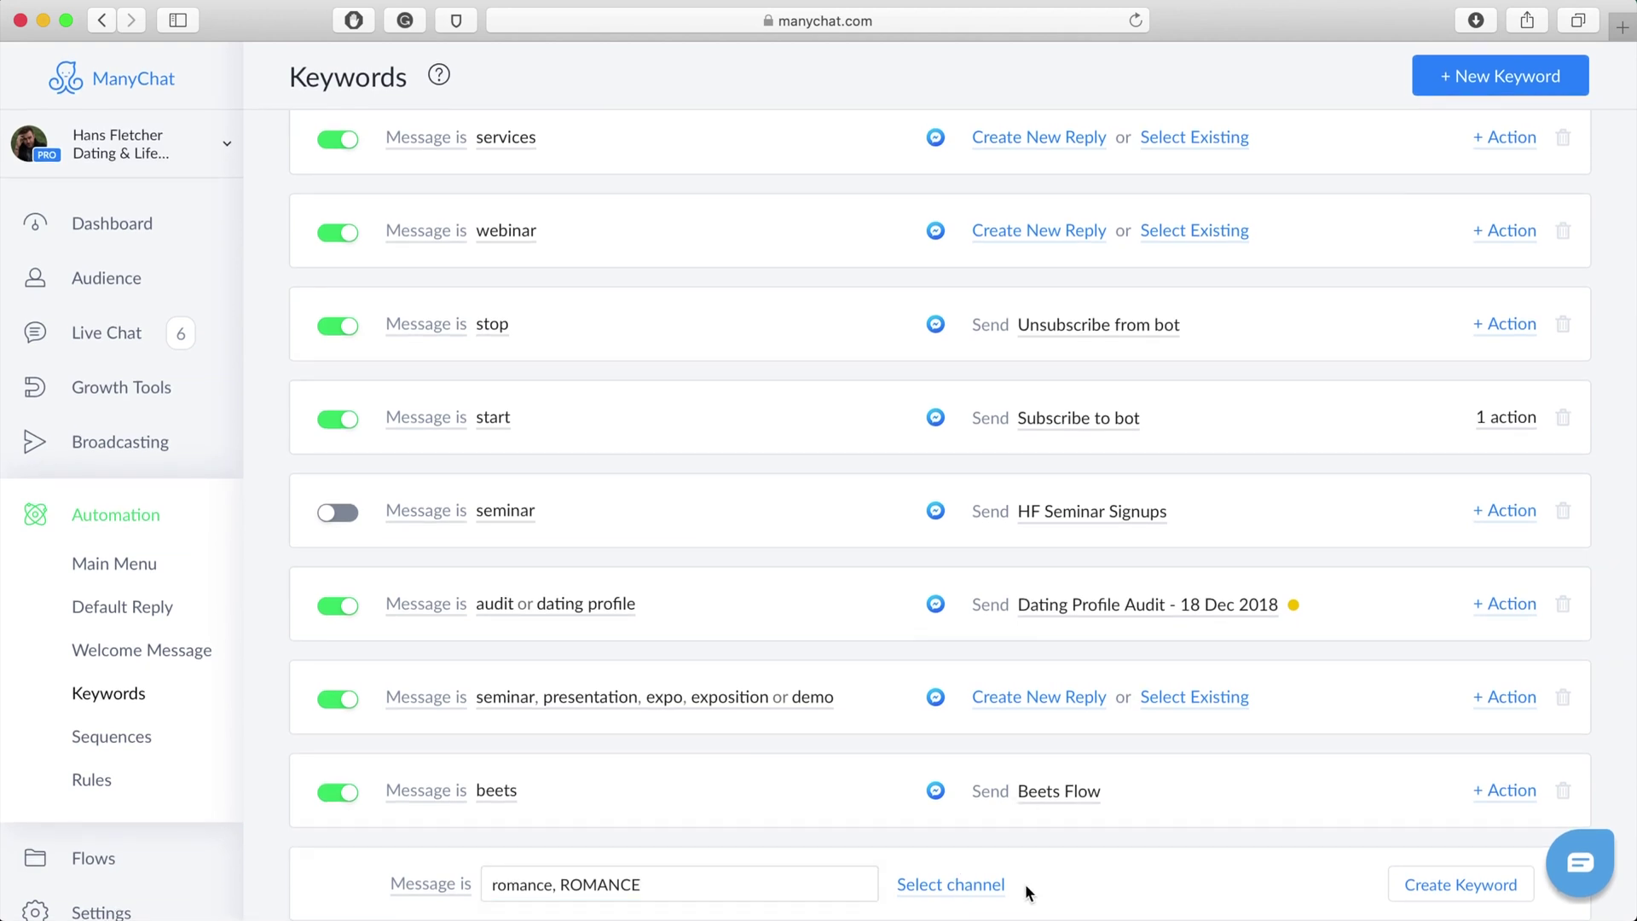
{"action": "left_click", "coordinate": [964, 887]}
{"action": "left_click", "coordinate": [1113, 815]}
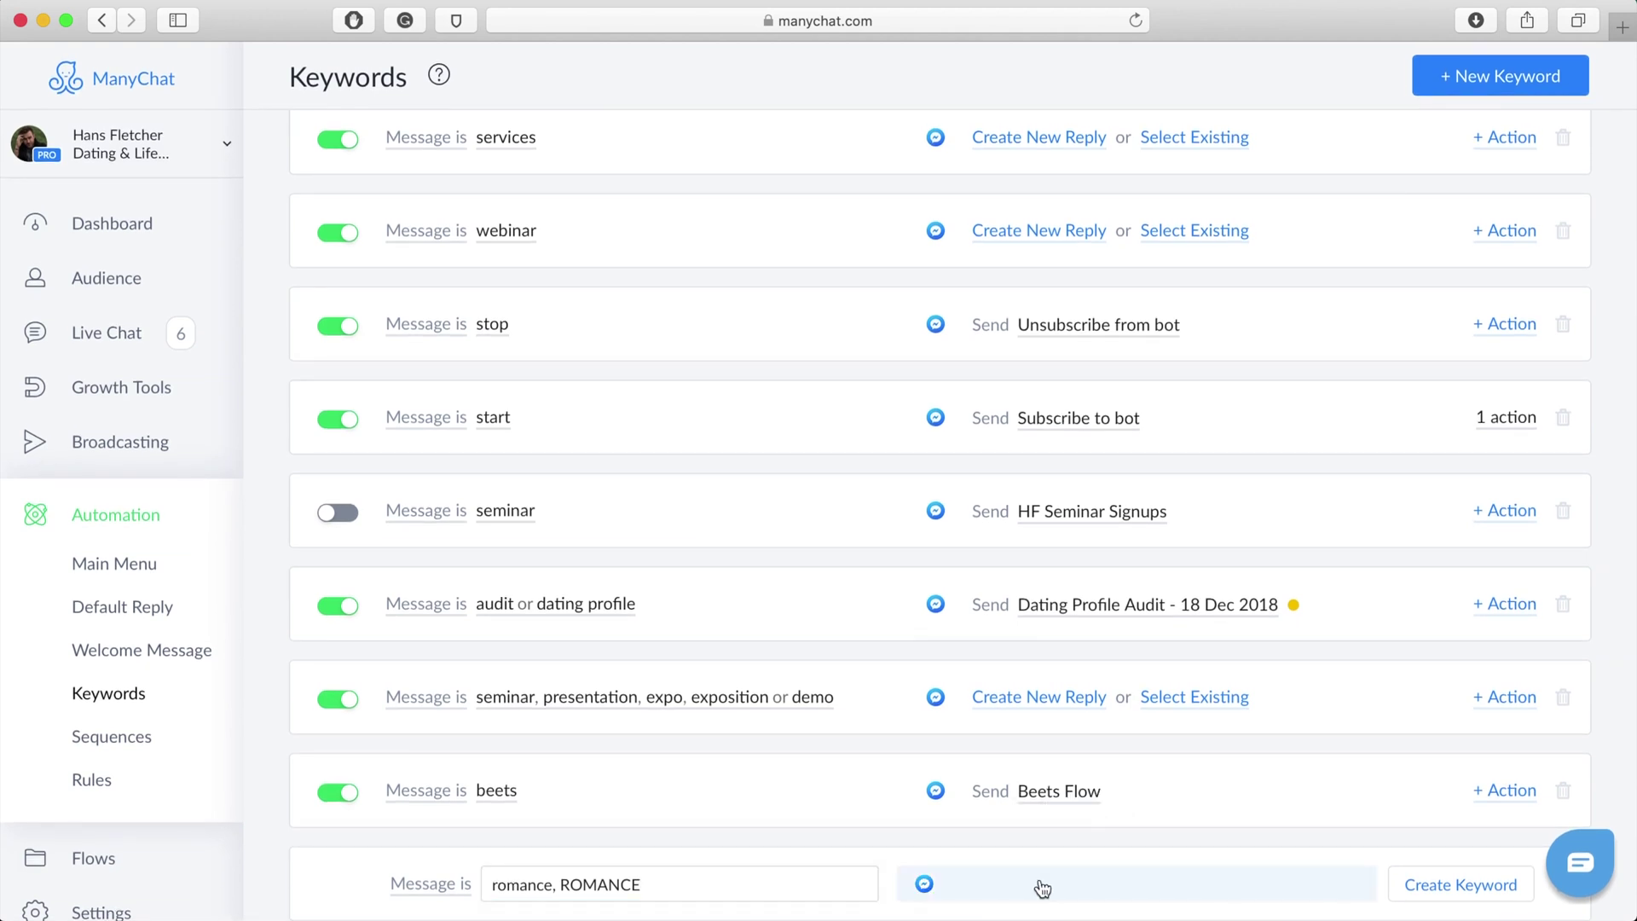
{"action": "left_click", "coordinate": [1125, 891]}
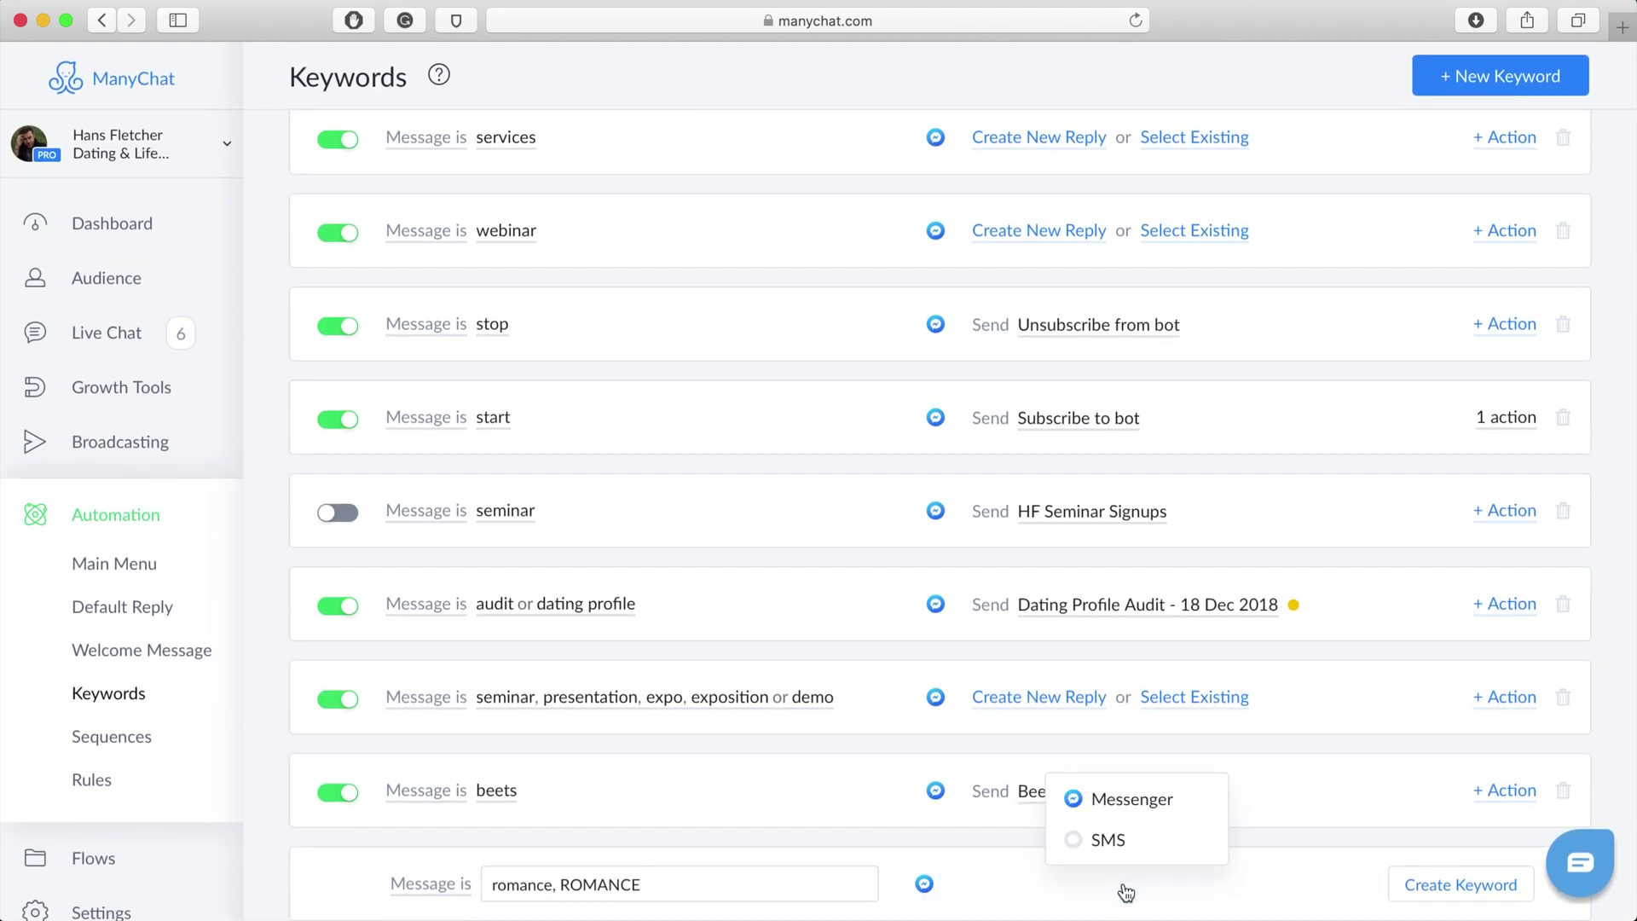
{"action": "left_click", "coordinate": [1169, 887]}
{"action": "left_click", "coordinate": [1452, 884]}
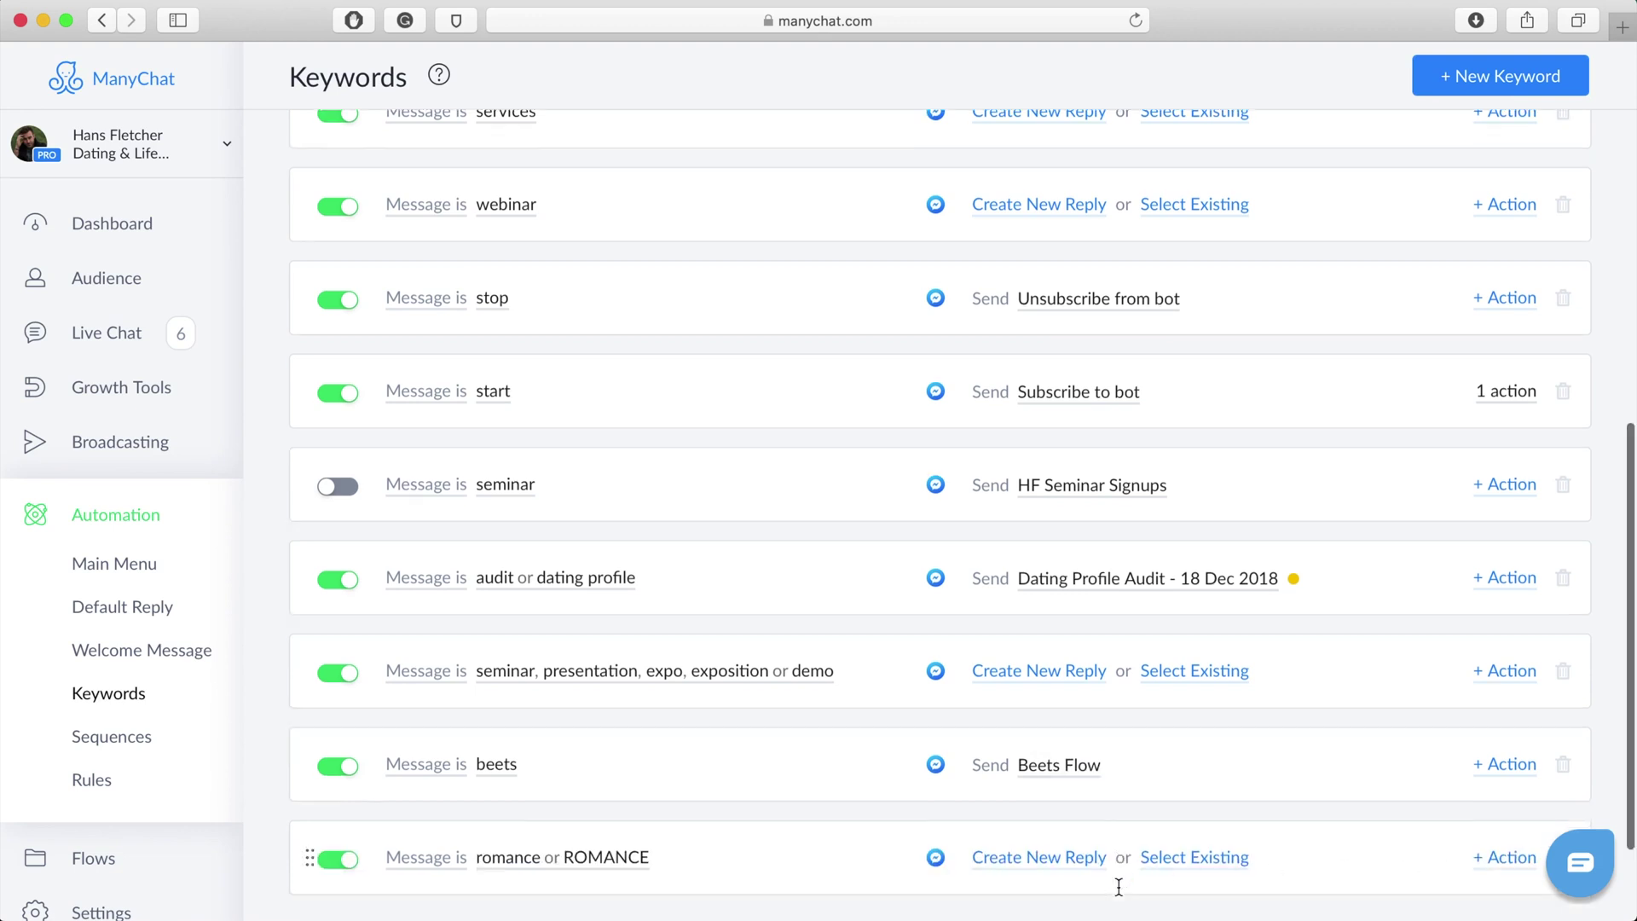
Choose the existing Romance Bot Flow as the reply for the romance keyword
{"action": "scroll", "coordinate": [1115, 885], "scroll_direction": "down", "scroll_amount": 2}
{"action": "left_click", "coordinate": [1192, 799]}
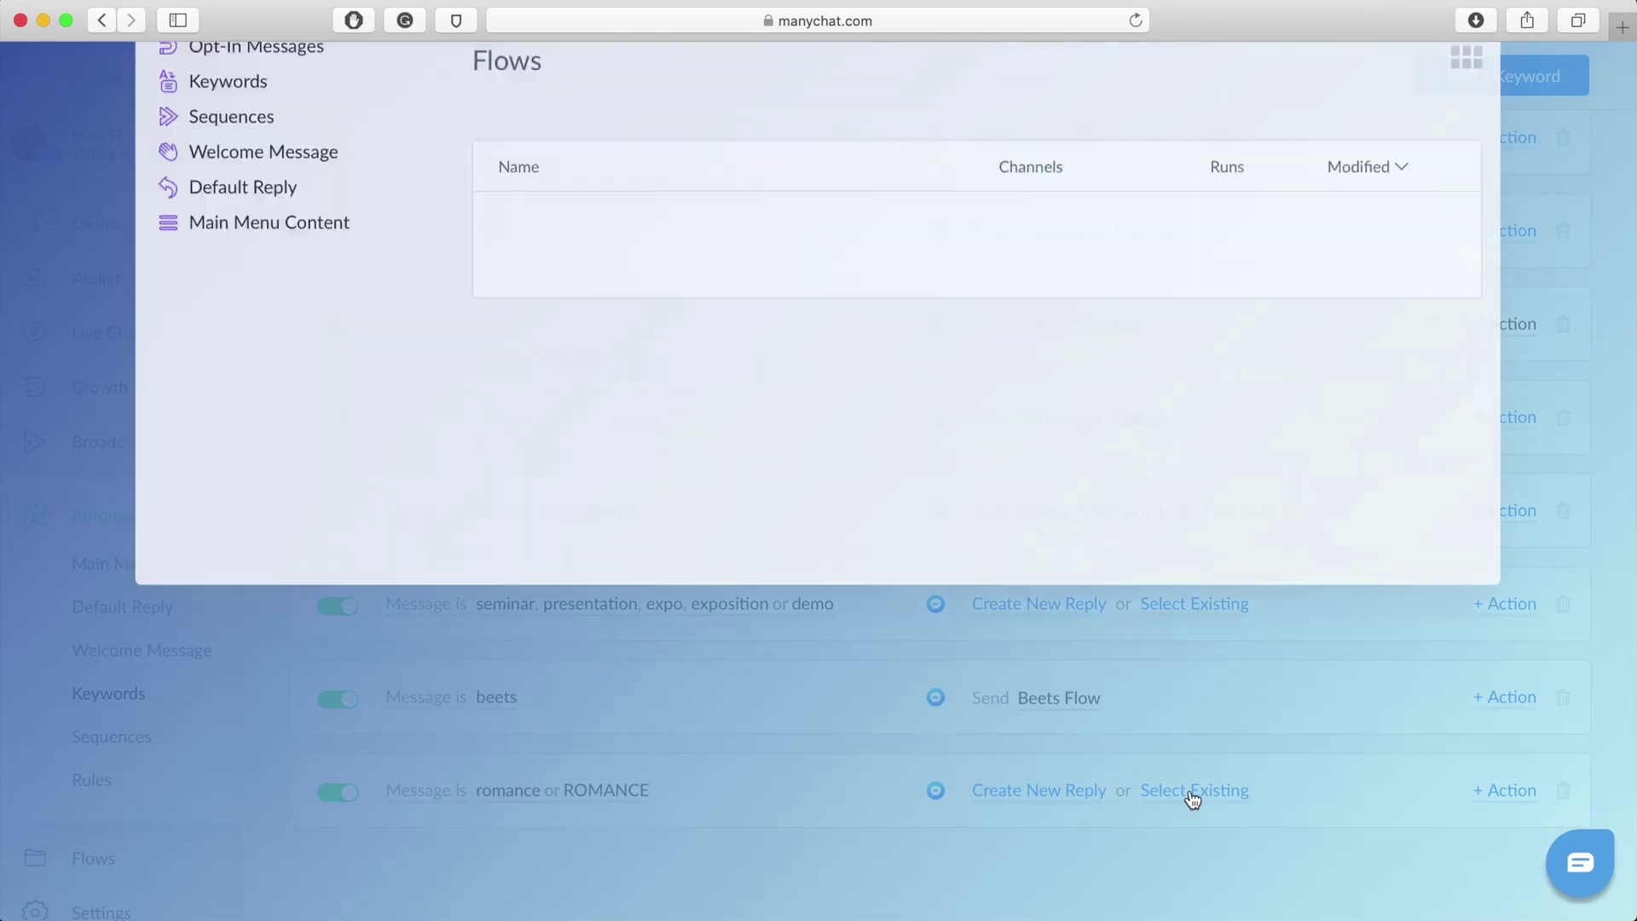
{"action": "left_click", "coordinate": [733, 597]}
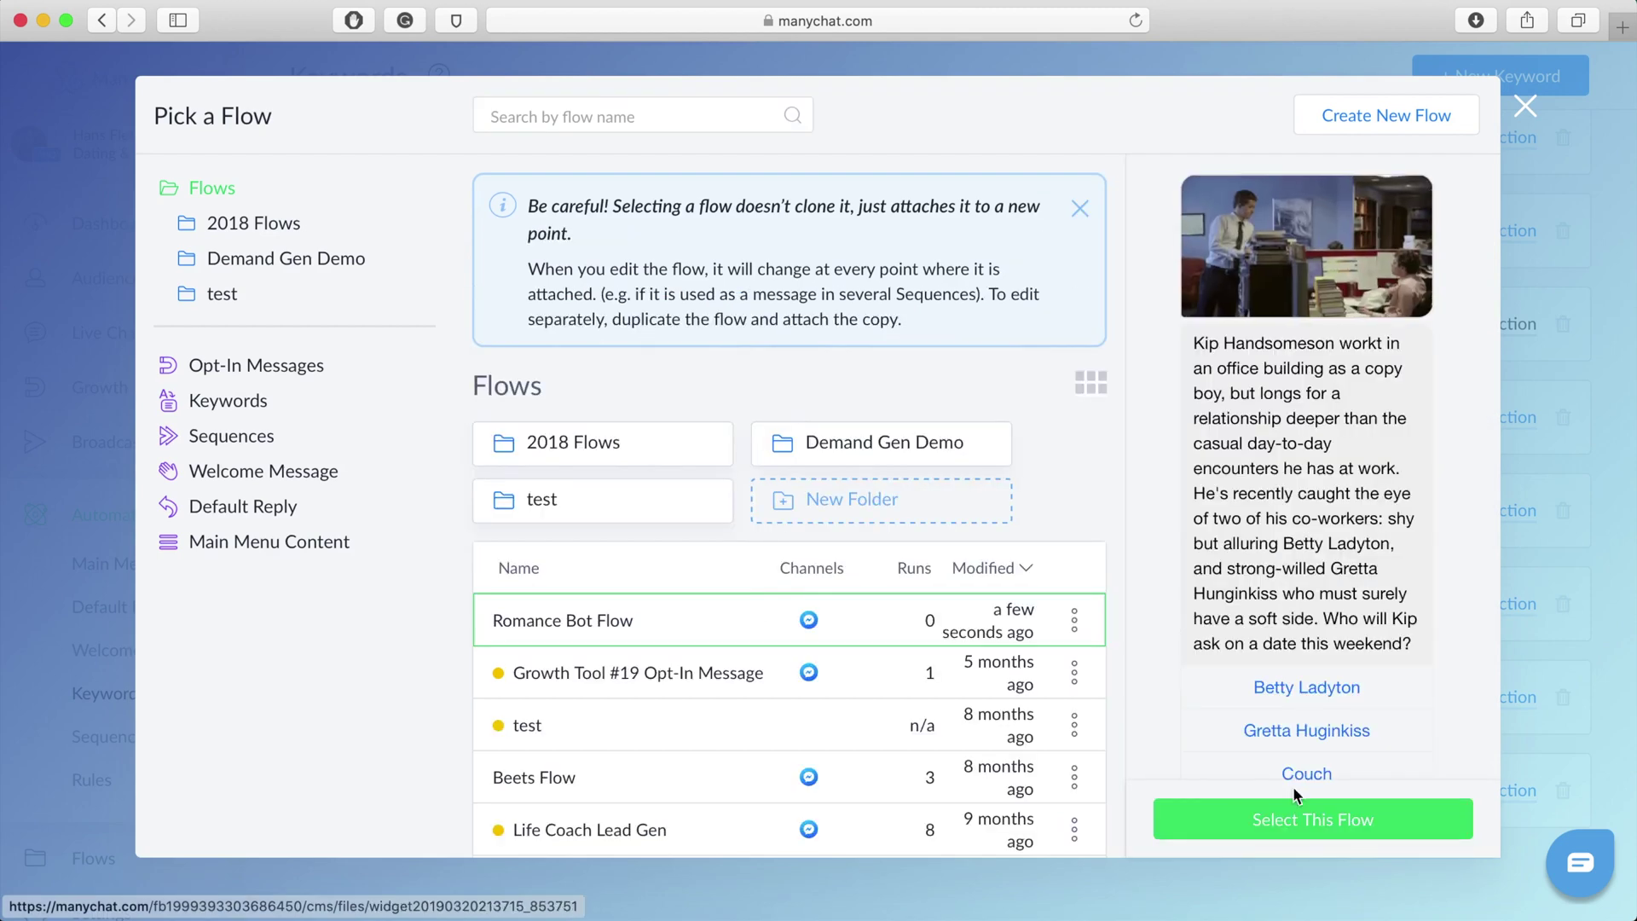
{"action": "left_click", "coordinate": [1344, 820]}
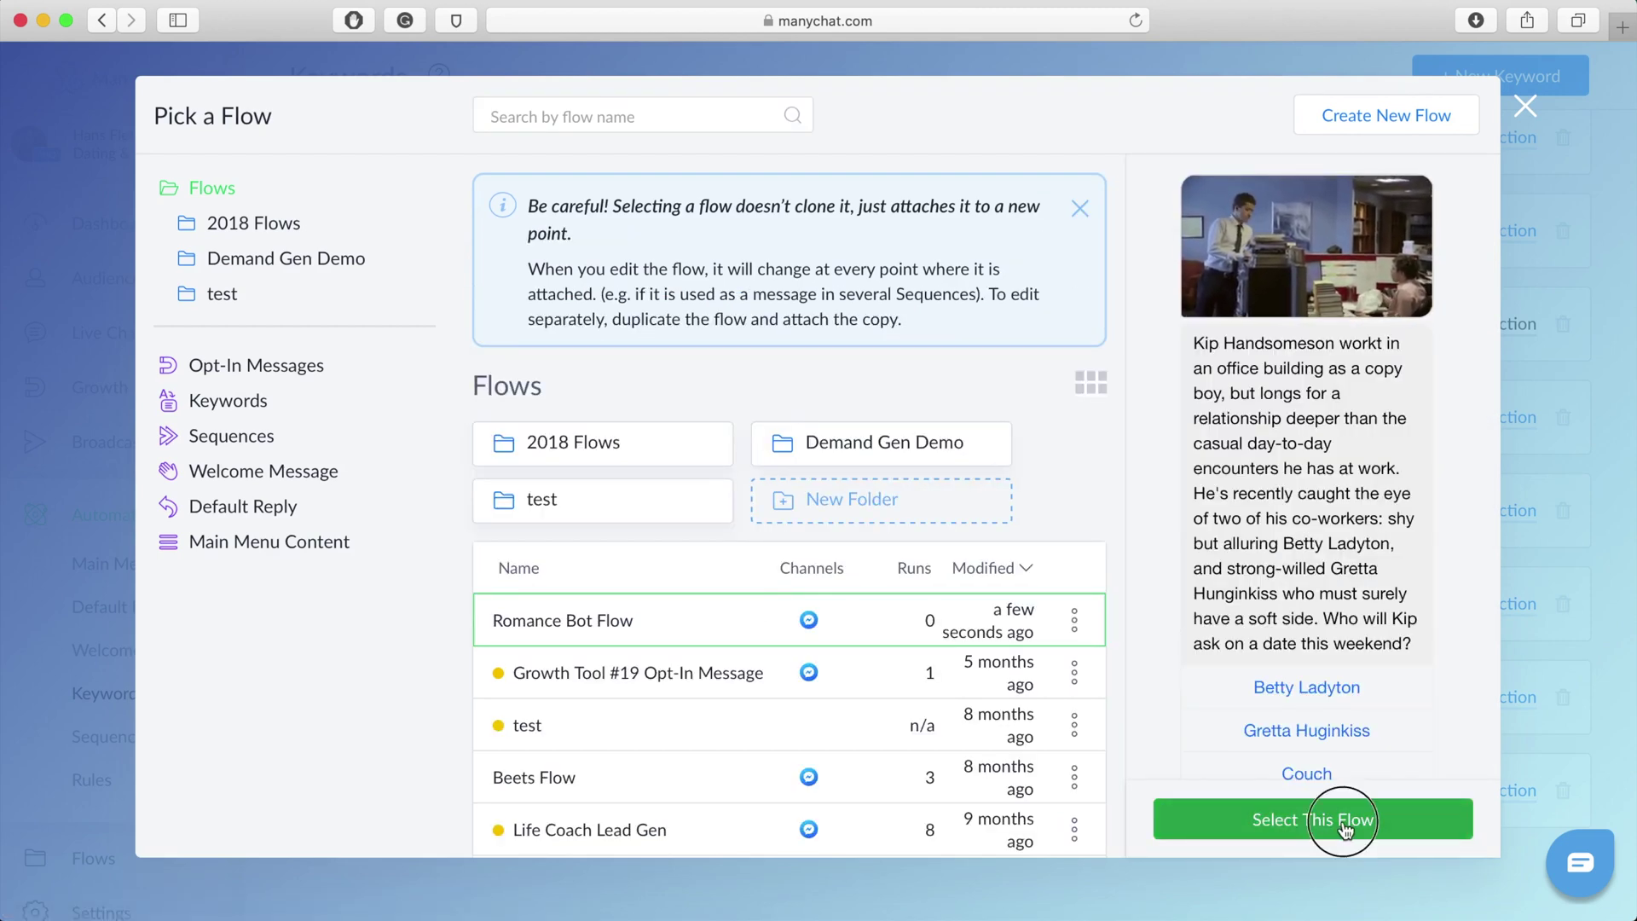